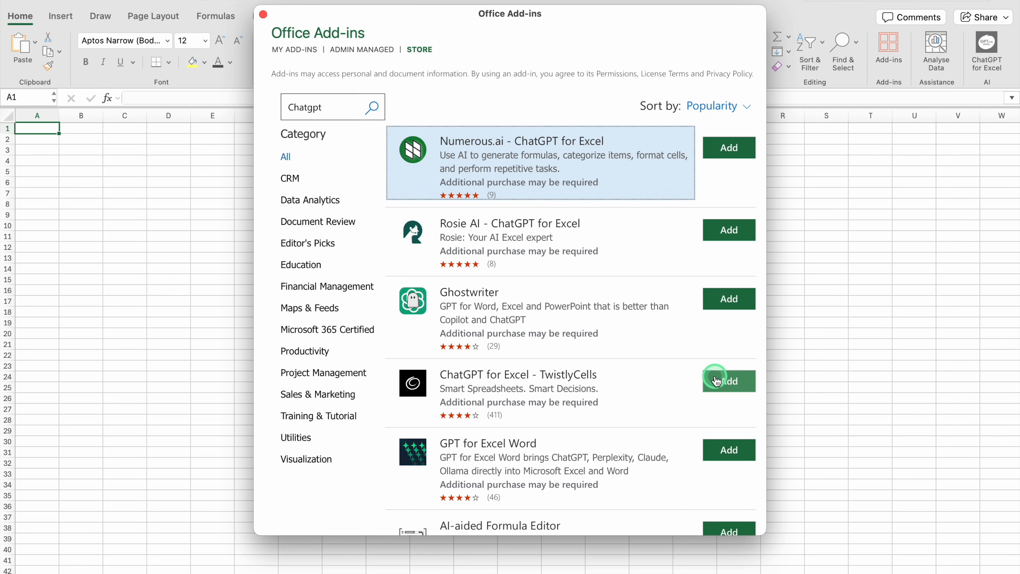
- Look over the ChatGPT for Excel add-in pane and bring up the list of AI functions in cell B2
{"action": "left_click", "coordinate": [264, 15]}
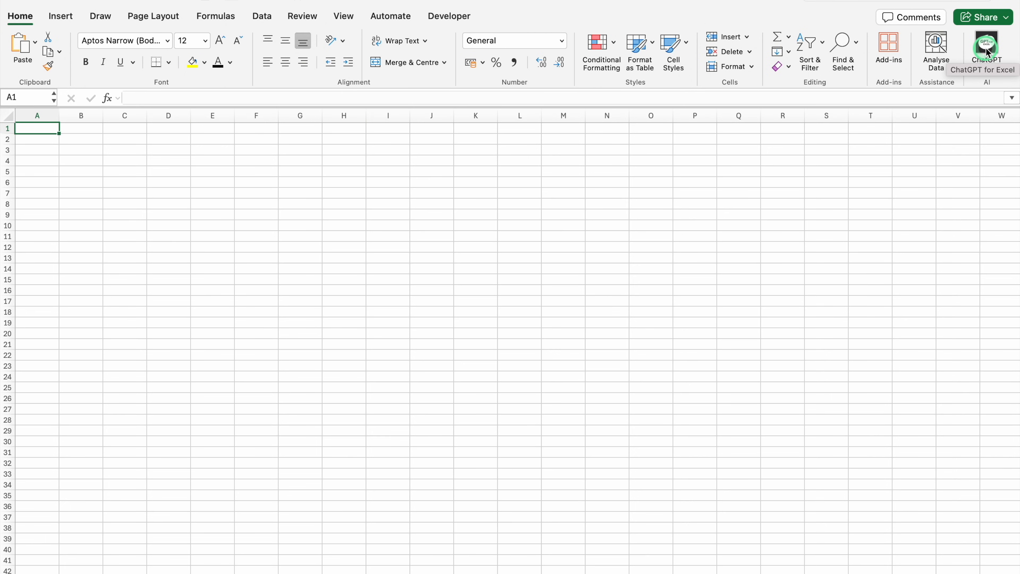
{"action": "left_click", "coordinate": [987, 51]}
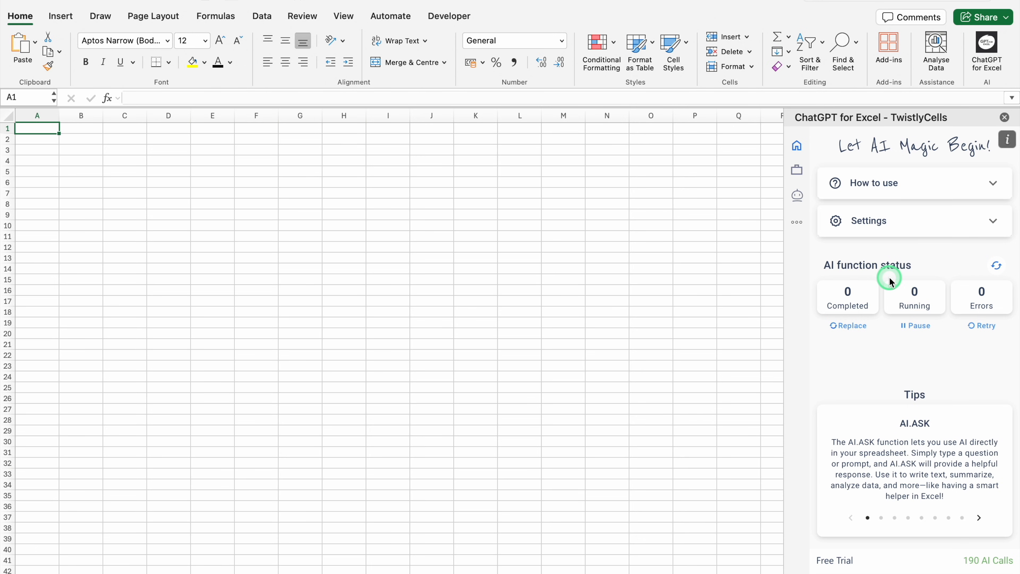
{"action": "left_click", "coordinate": [1004, 117]}
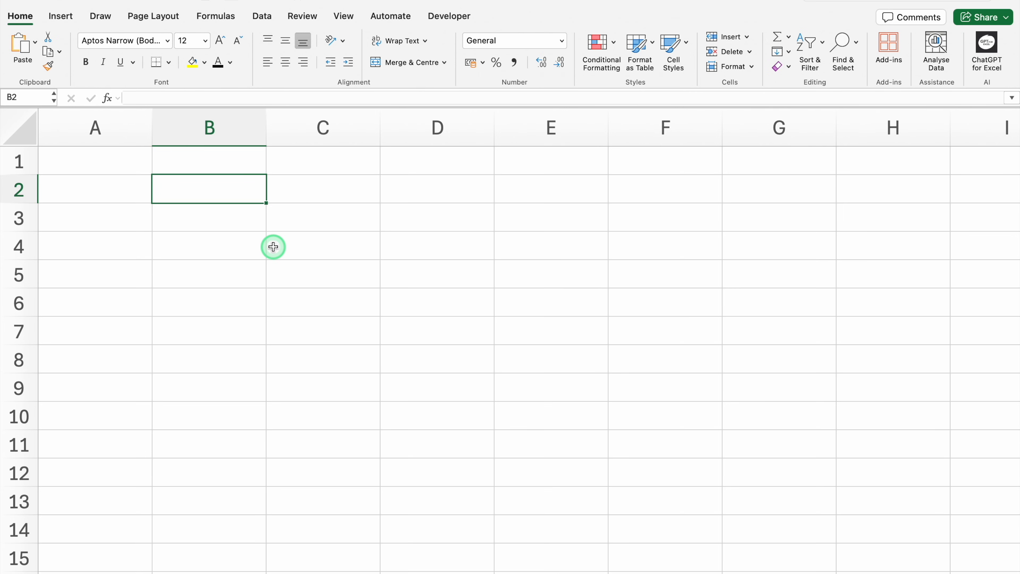
{"action": "type", "text": "=AI"}
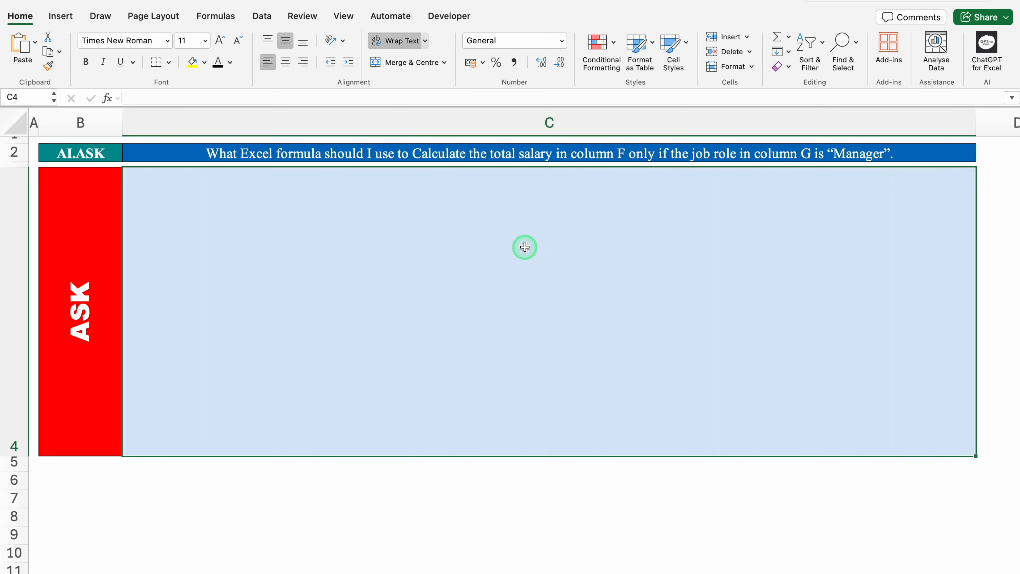
- Enter the formula =AI.ASK(C2) in the large ASK cell C4 to answer the question in C2
{"action": "type", "text": "=A"}
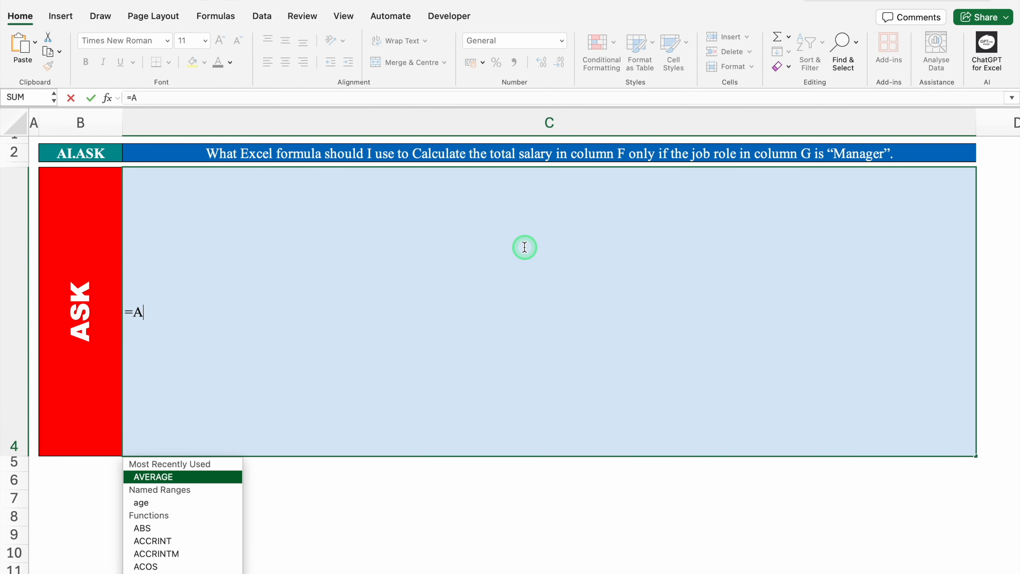
{"action": "type", "text": "I."}
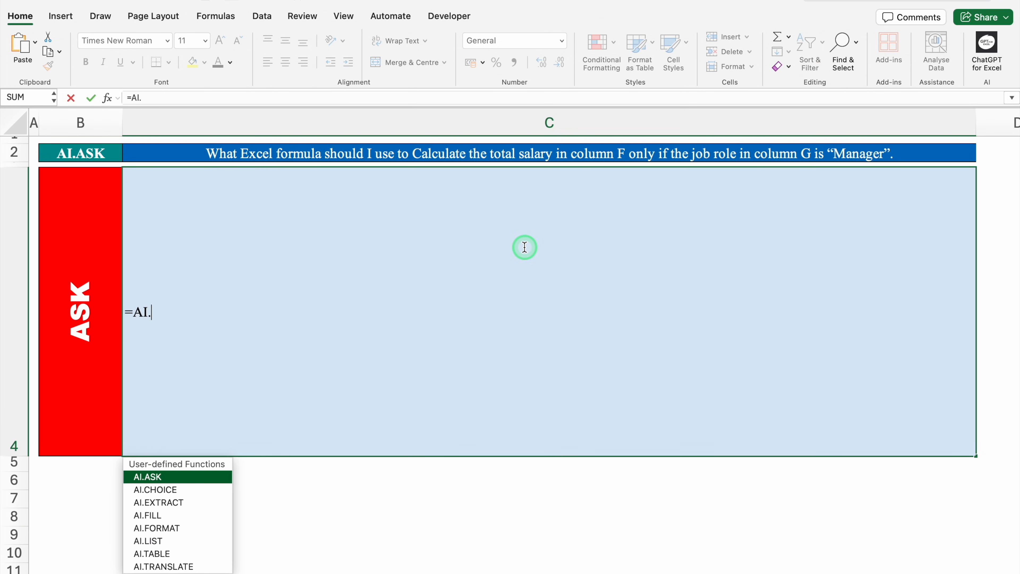
{"action": "double_click", "coordinate": [210, 476]}
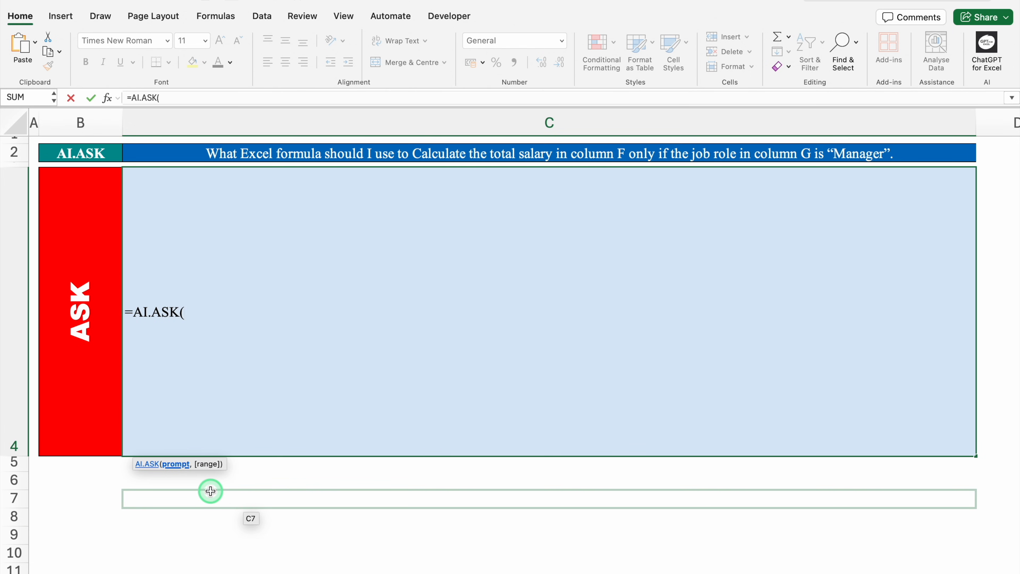
{"action": "left_click", "coordinate": [257, 153]}
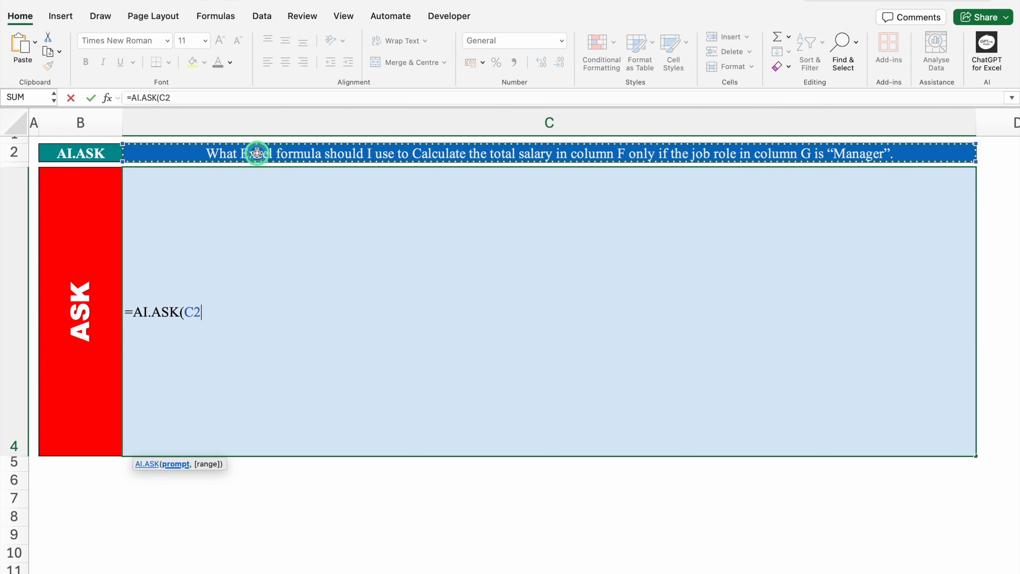
{"action": "type", "text": ")"}
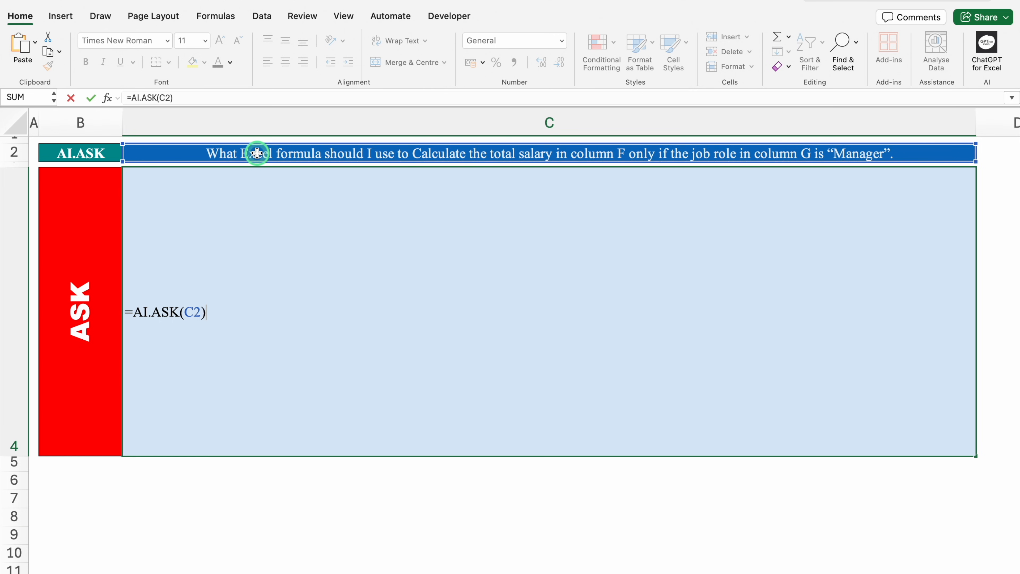
{"action": "key", "text": "Return"}
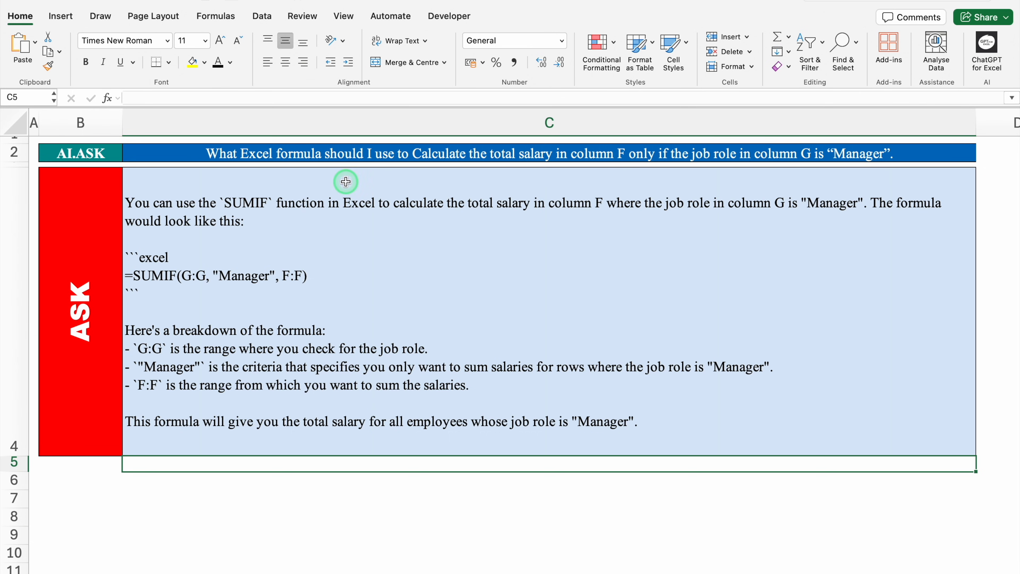
{"action": "left_click", "coordinate": [348, 151]}
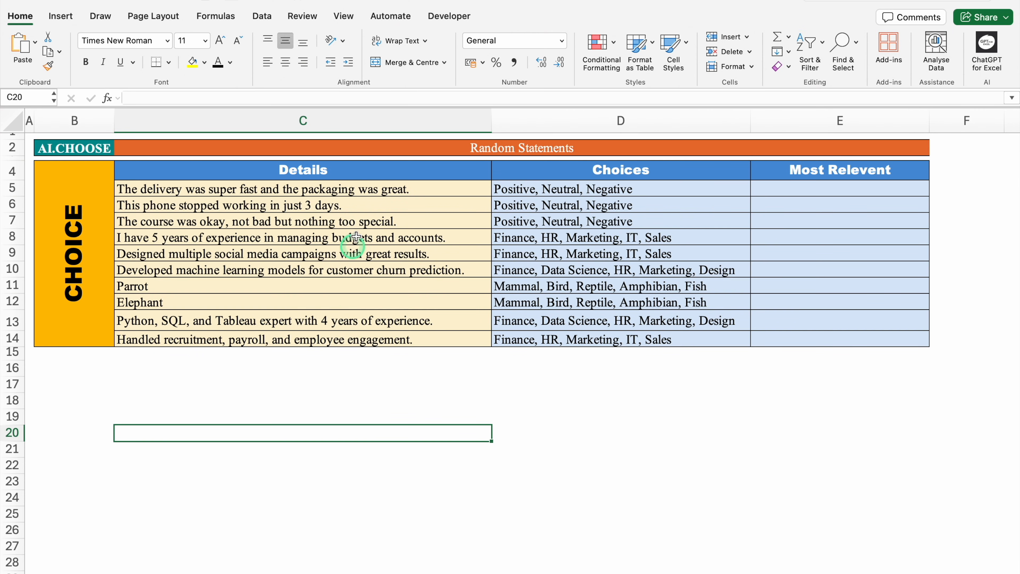
{"action": "left_click", "coordinate": [378, 187]}
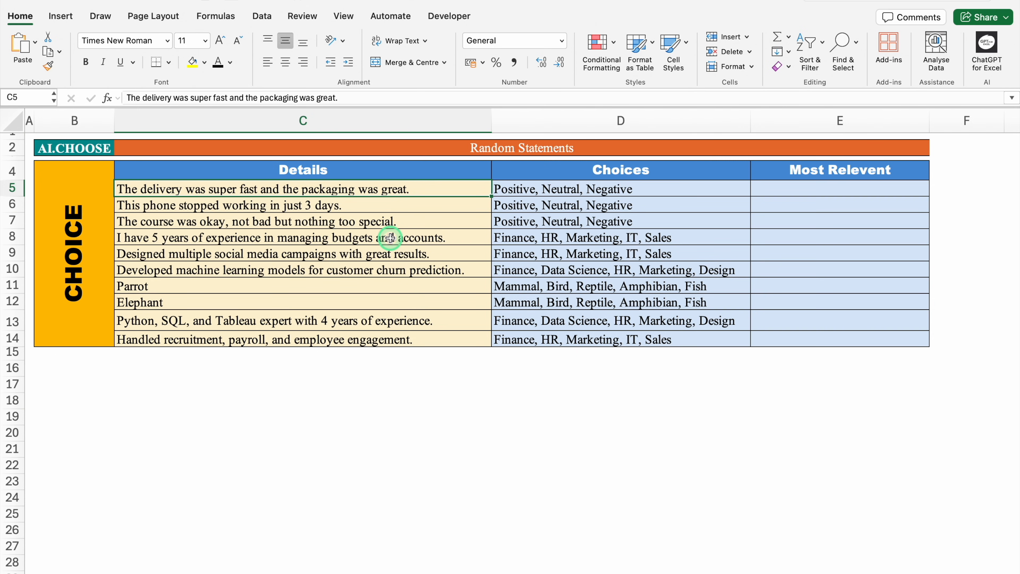
{"action": "left_click", "coordinate": [571, 188]}
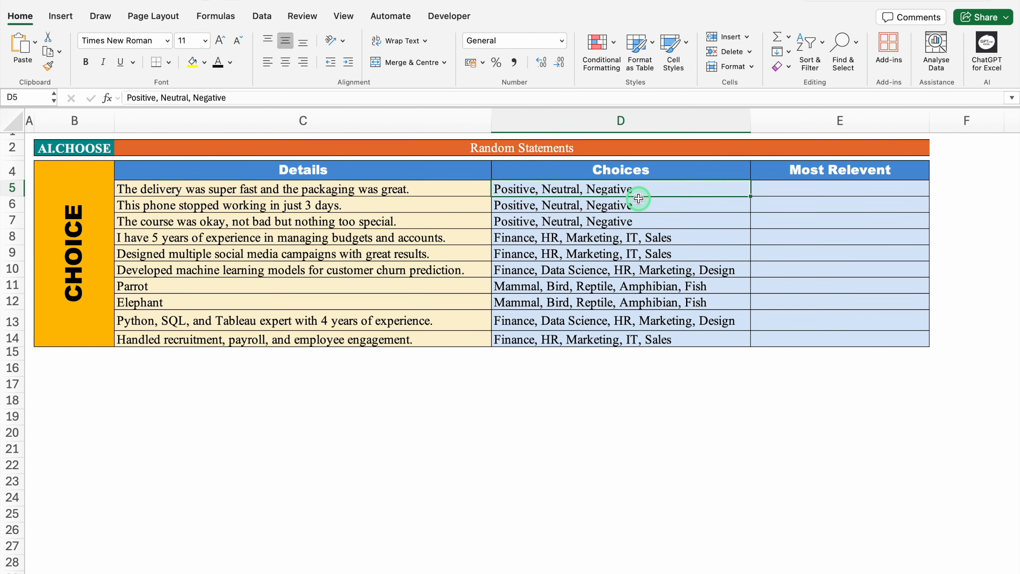
{"action": "left_click", "coordinate": [433, 205]}
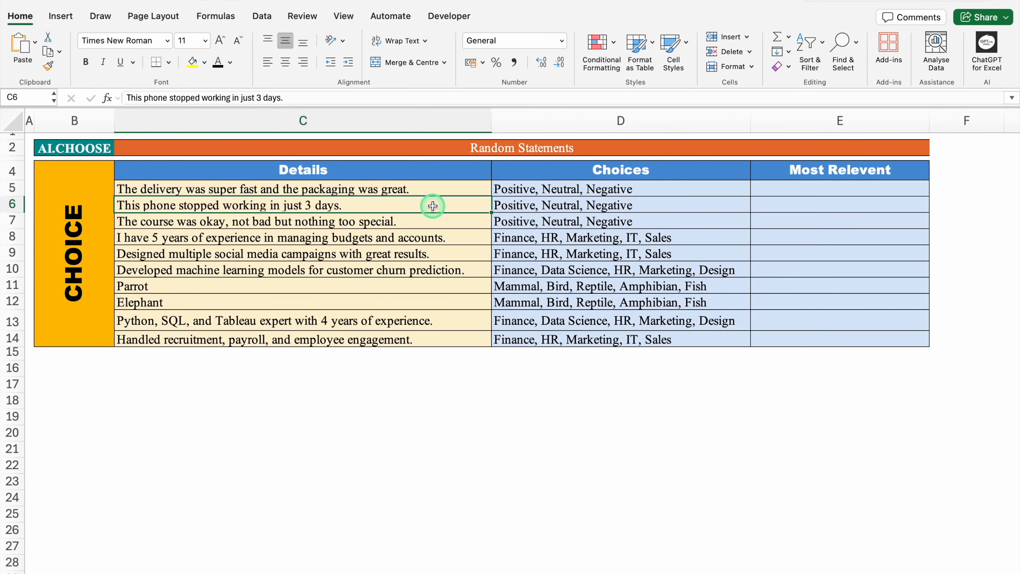
- Enter the formula =AI.CHOICE(C5,D5) in cell E5 to pick the most relevant choice for the first statement
{"action": "left_click", "coordinate": [797, 194]}
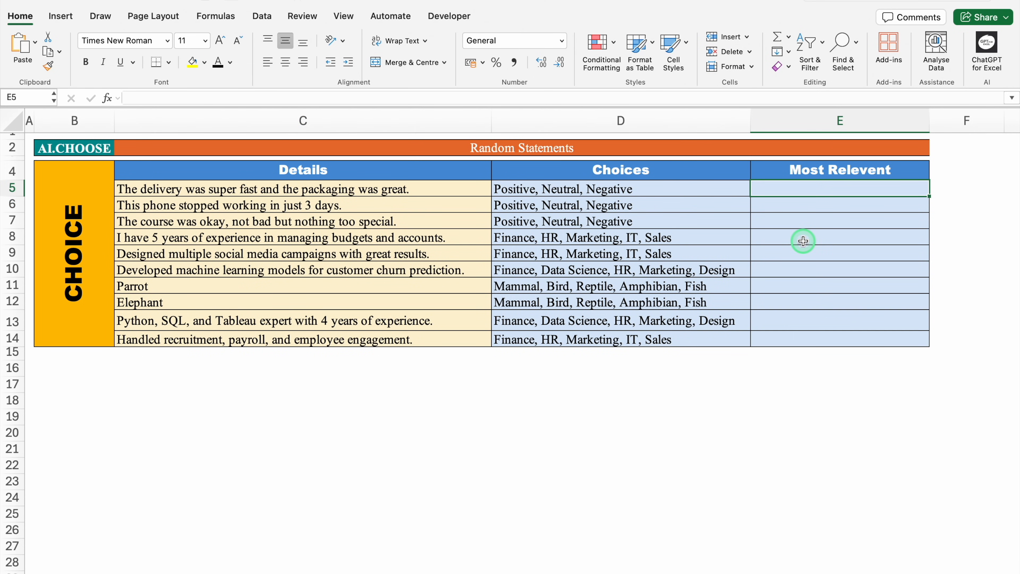
{"action": "type", "text": "=AI."}
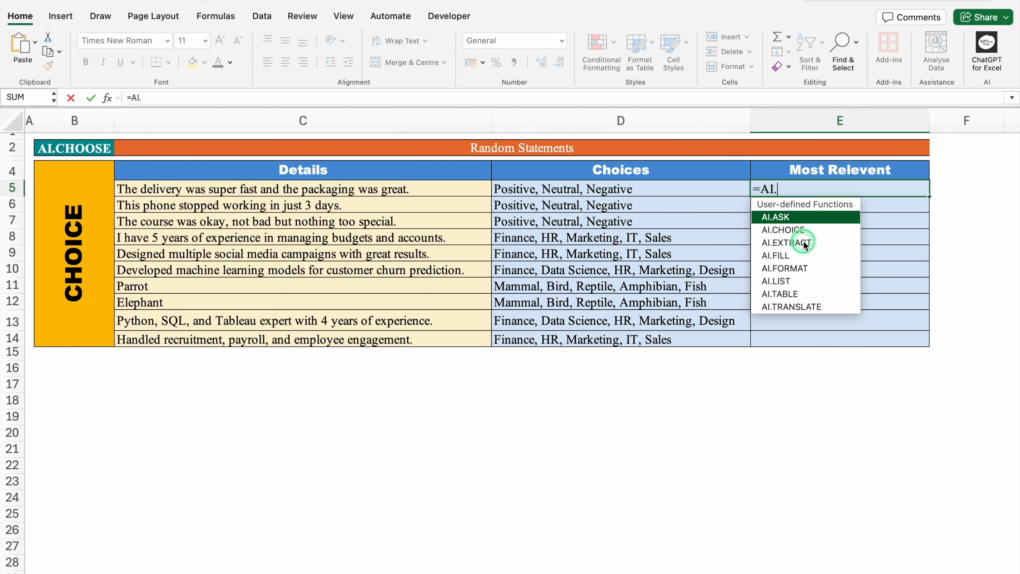
{"action": "left_click", "coordinate": [830, 232]}
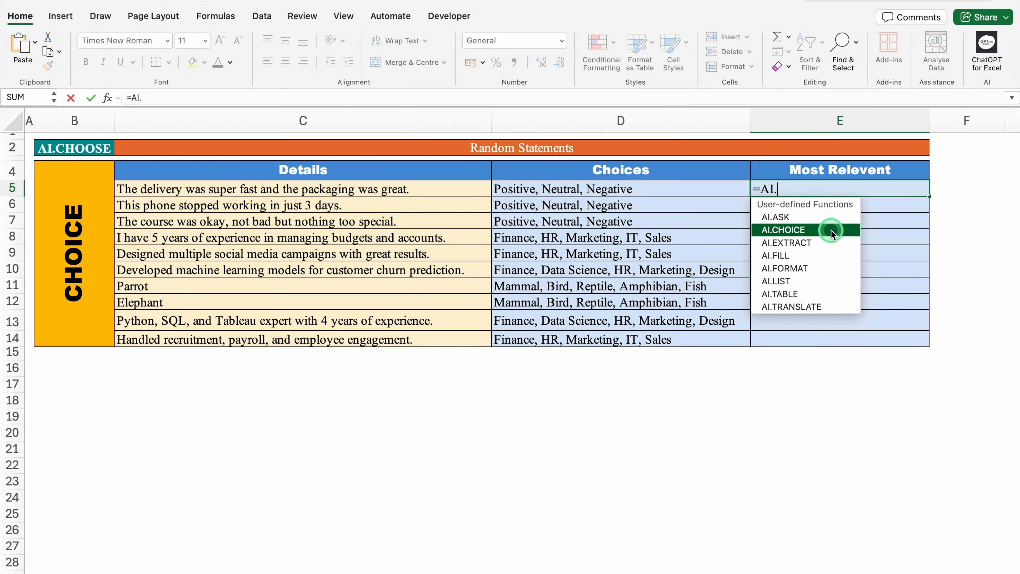
{"action": "type", "text": "."}
{"action": "double_click", "coordinate": [830, 232]}
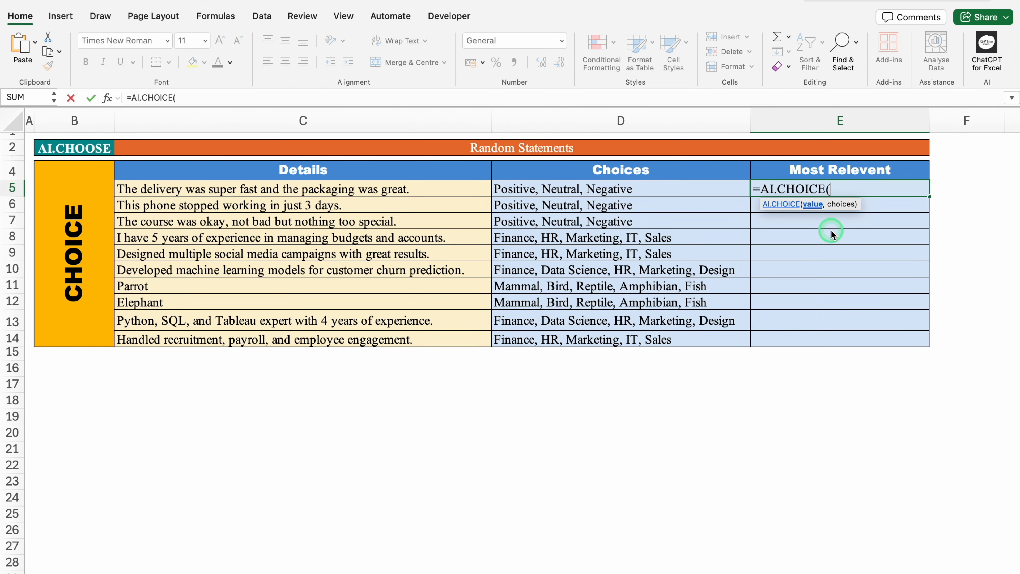
{"action": "left_click", "coordinate": [420, 187]}
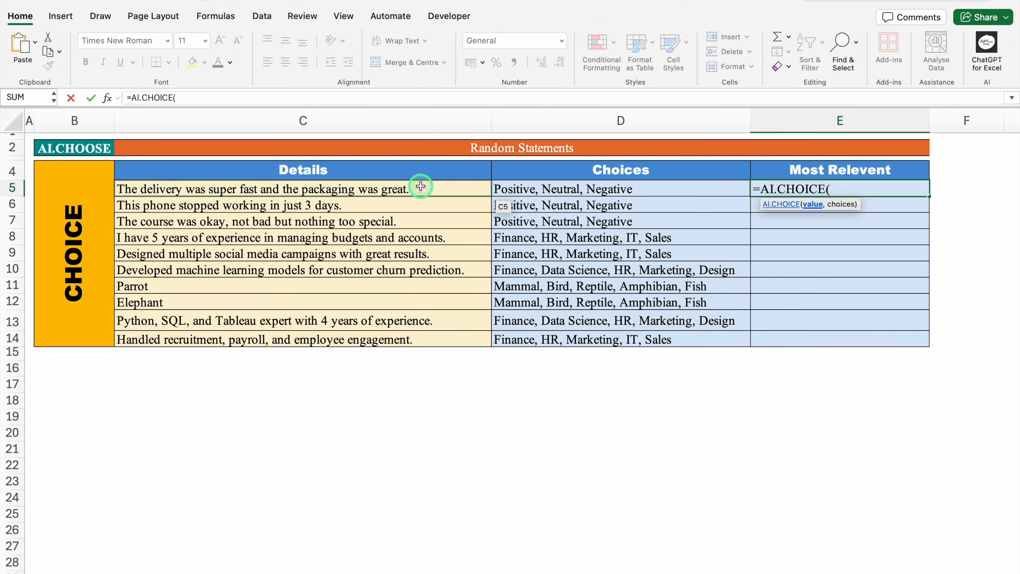
{"action": "left_click", "coordinate": [419, 187]}
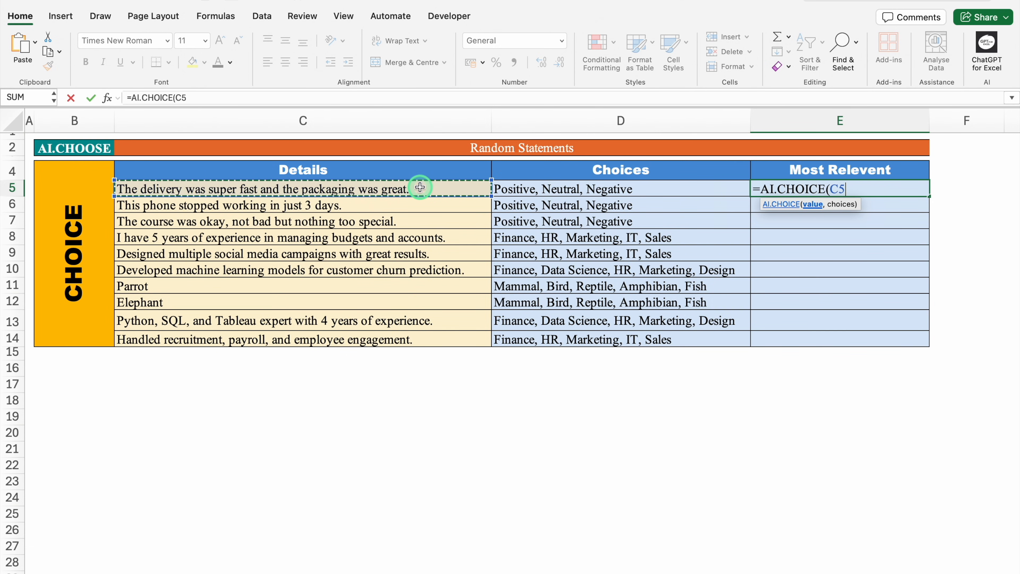
{"action": "type", "text": ","}
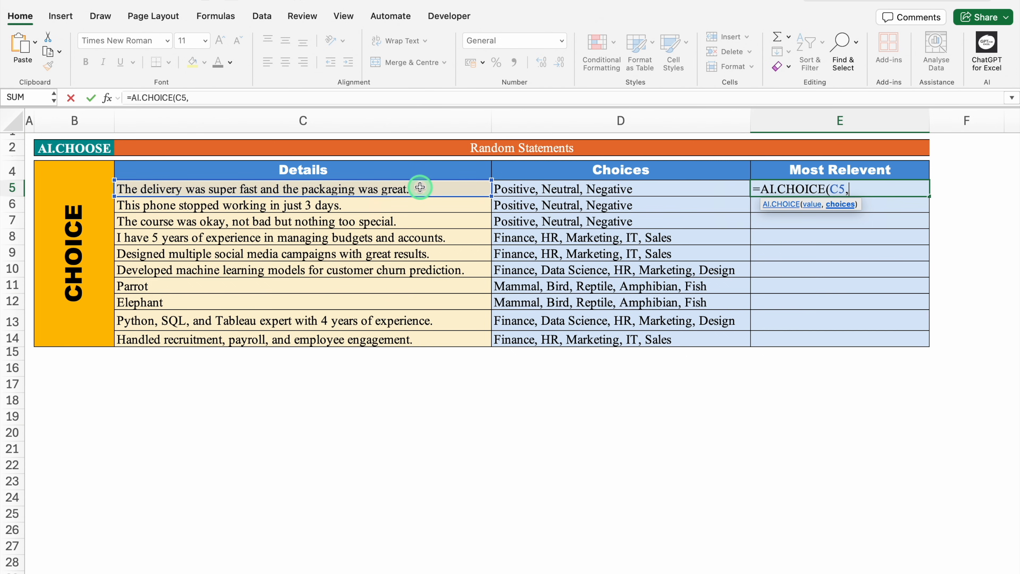
{"action": "left_click", "coordinate": [632, 191]}
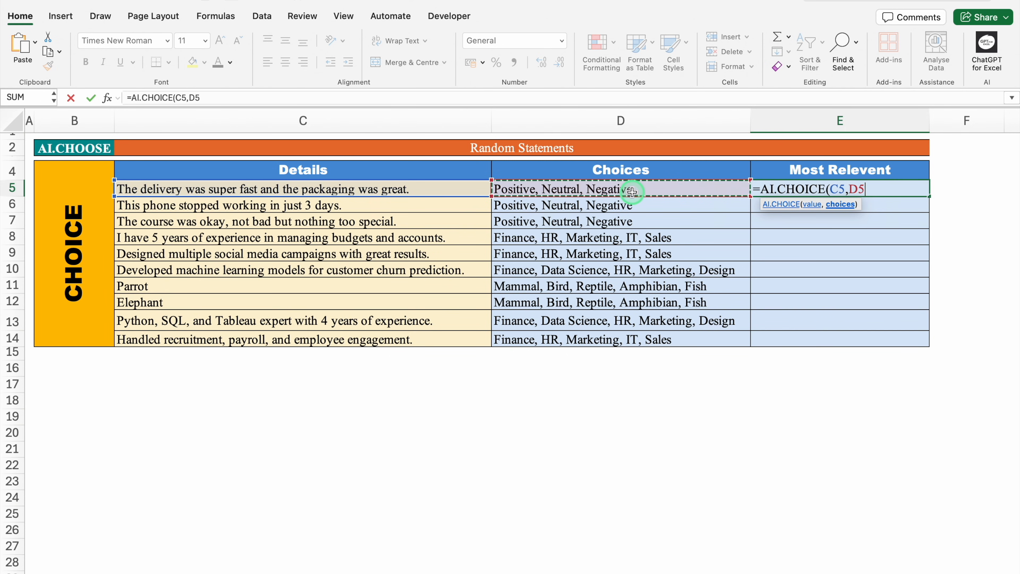
{"action": "type", "text": ")"}
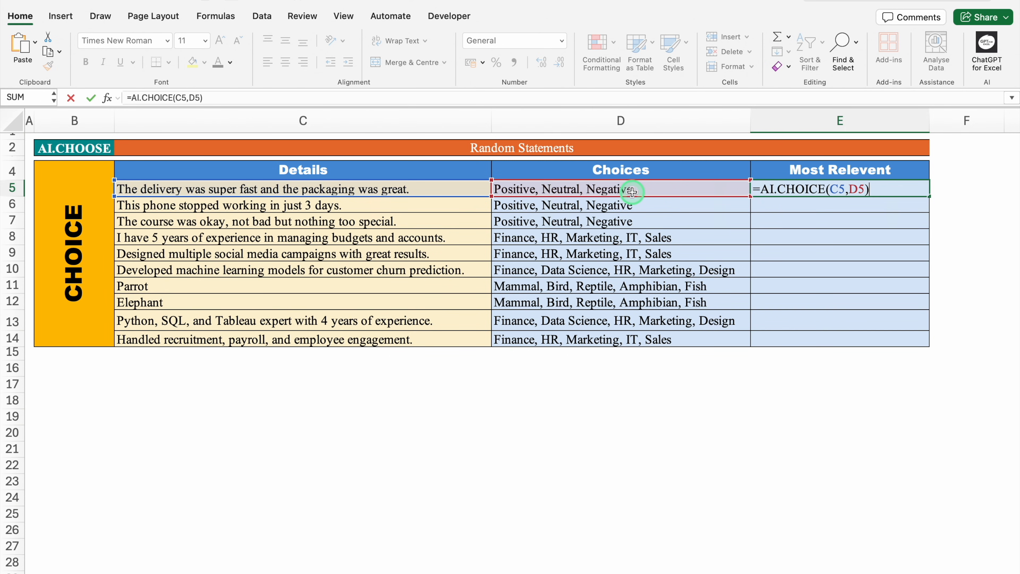
{"action": "key", "text": "Return"}
{"action": "left_click", "coordinate": [813, 188]}
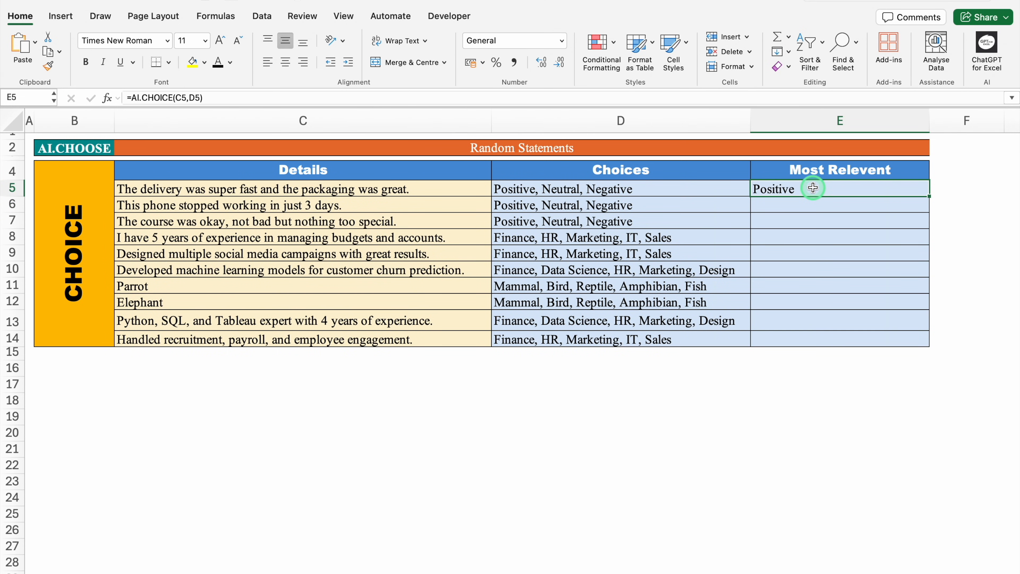
{"action": "left_click_drag", "start_coordinate": [462, 188], "coordinate": [465, 225]}
{"action": "left_click", "coordinate": [463, 238]}
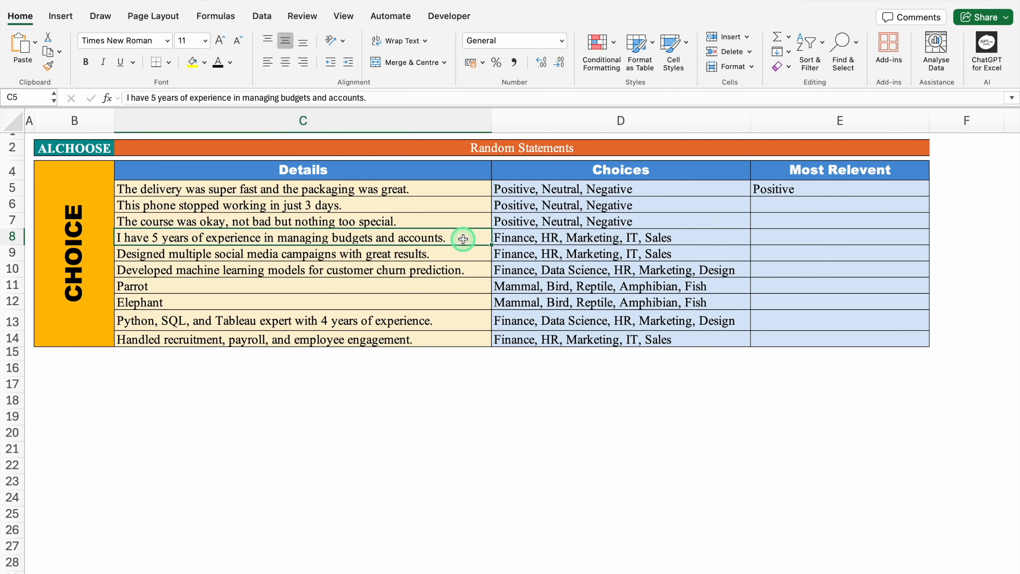
{"action": "left_click_drag", "start_coordinate": [463, 238], "coordinate": [465, 271]}
{"action": "left_click", "coordinate": [406, 287]}
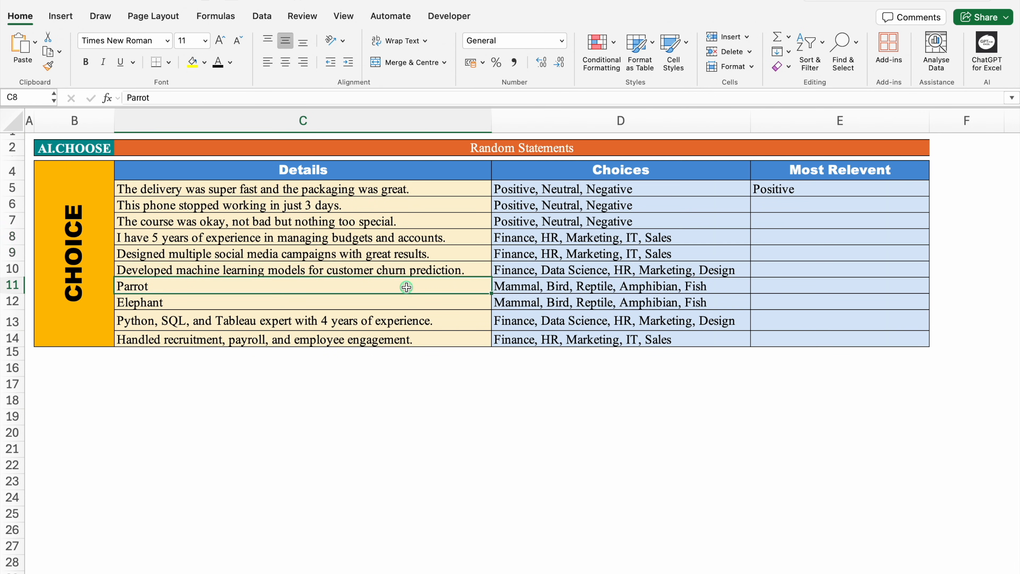
{"action": "left_click", "coordinate": [412, 301]}
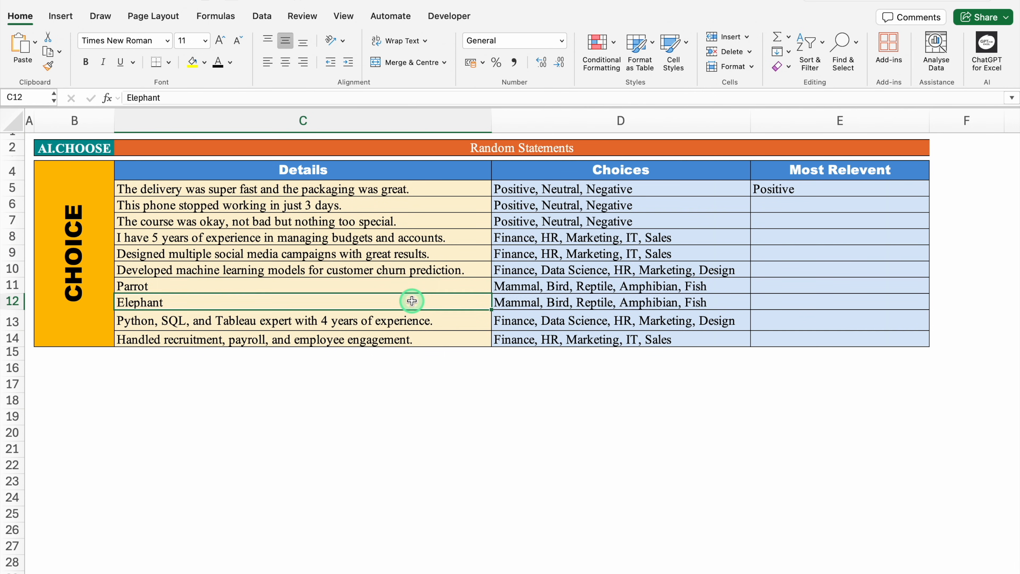
{"action": "left_click", "coordinate": [422, 338]}
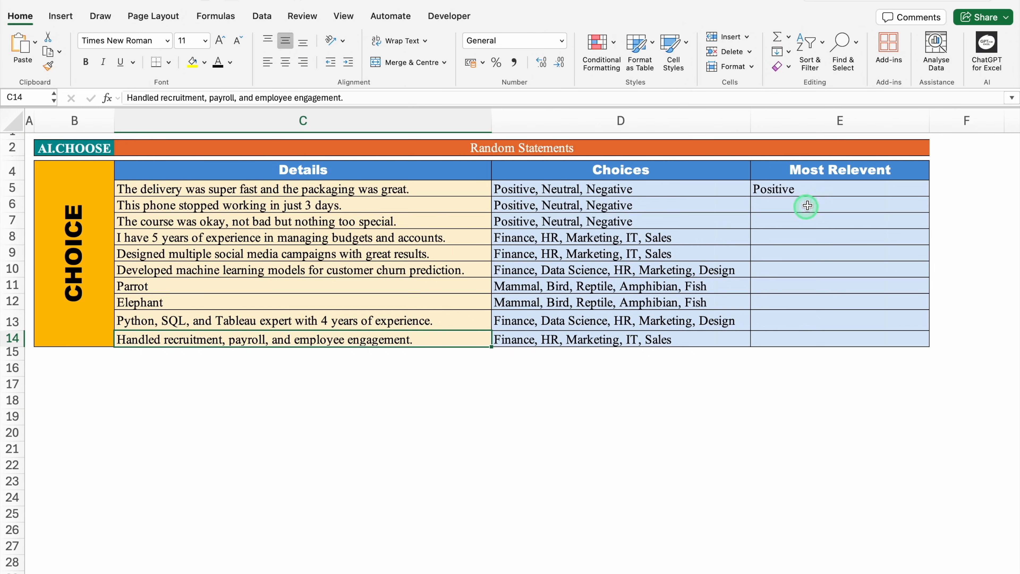
- Fill the AI.CHOICE formula from E5 down through E14 for all remaining statements
{"action": "left_click", "coordinate": [813, 187]}
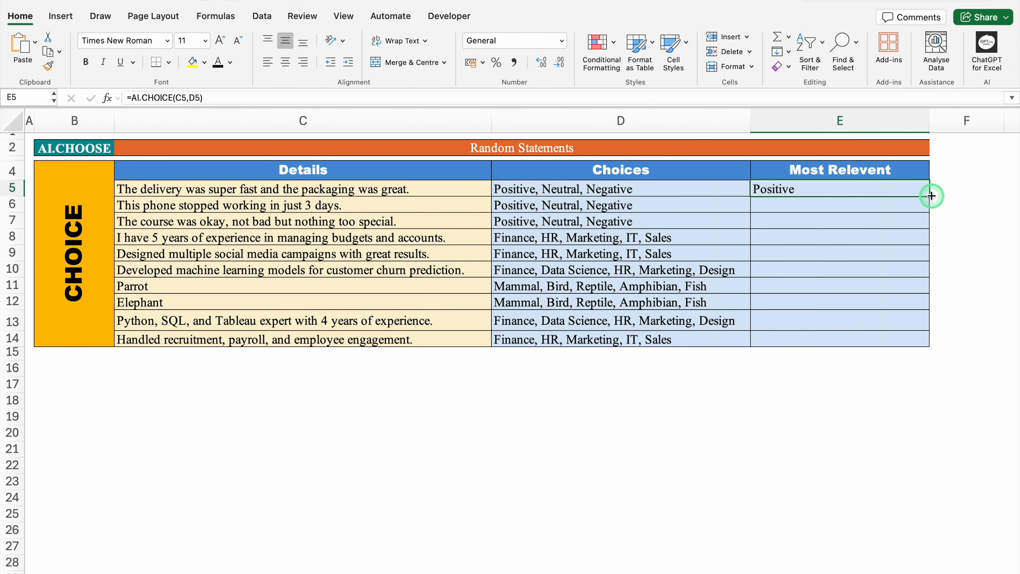
{"action": "left_click_drag", "start_coordinate": [931, 196], "coordinate": [931, 343]}
{"action": "left_click", "coordinate": [855, 417]}
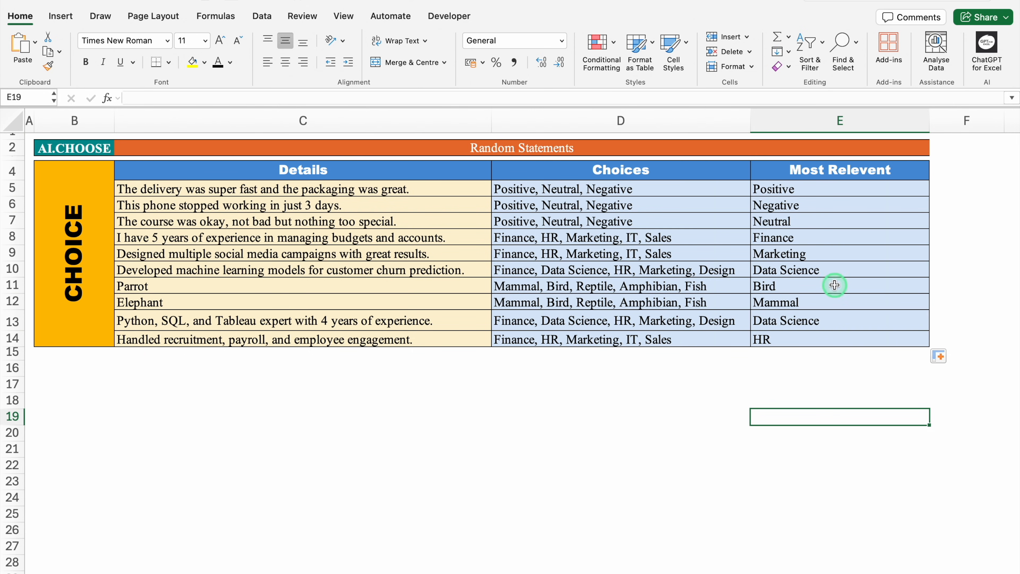
- Replace the entry Parrot in cell C11 with Lion to test the classification formula
{"action": "left_click", "coordinate": [12, 285]}
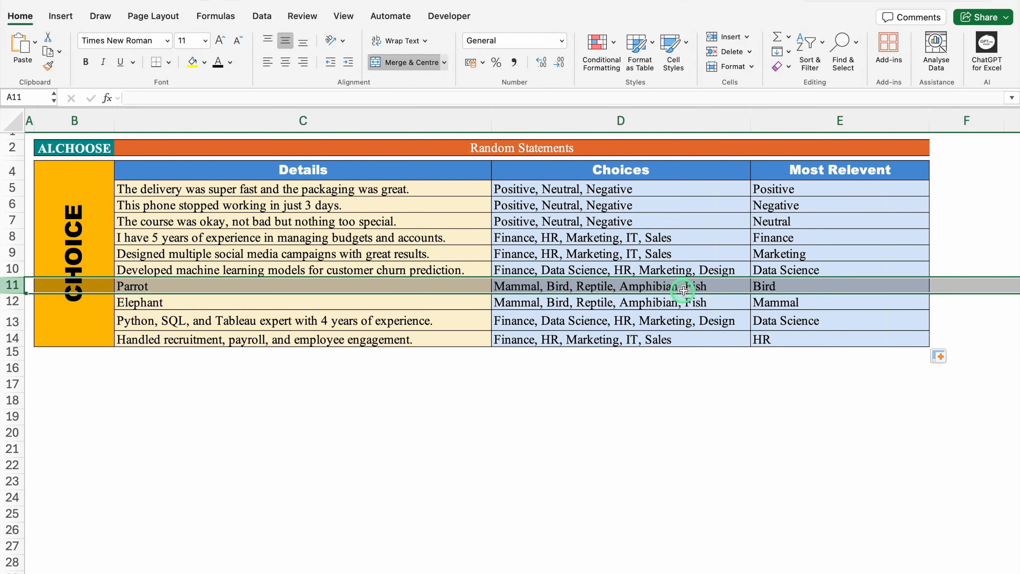
{"action": "left_click", "coordinate": [240, 287]}
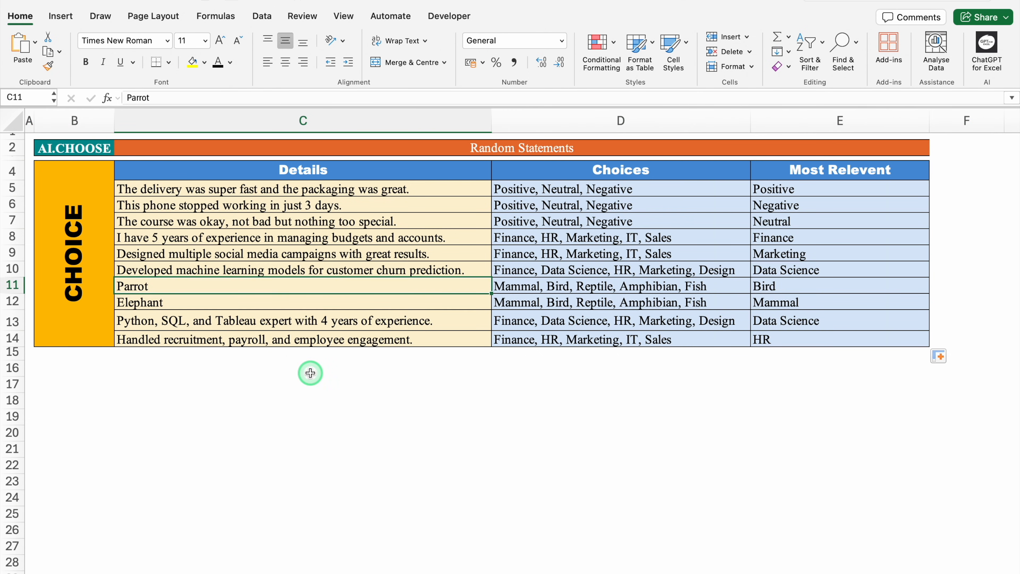
{"action": "type", "text": "Lion"}
{"action": "key", "text": "Return"}
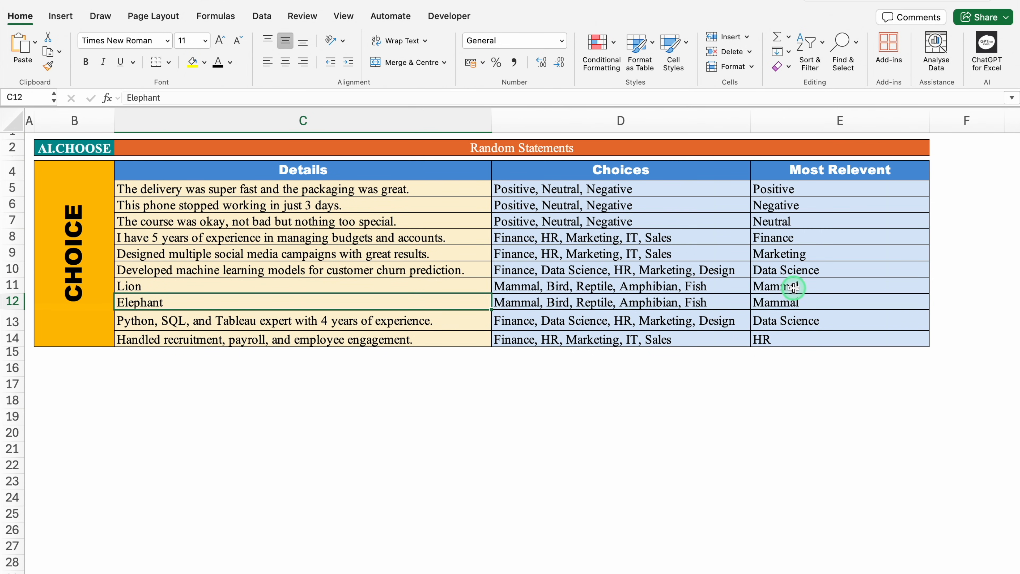
- Change the animal in cell C11 to Whale and check its result in the Most Relevent column
{"action": "left_click", "coordinate": [348, 284]}
{"action": "type", "text": "Whale"}
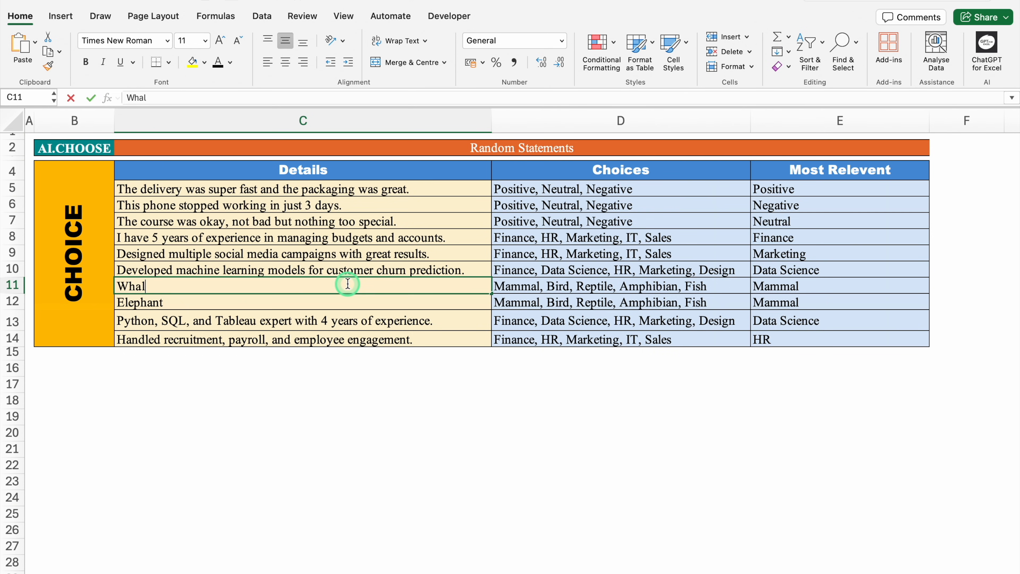
{"action": "key", "text": "Return"}
{"action": "left_click", "coordinate": [790, 285]}
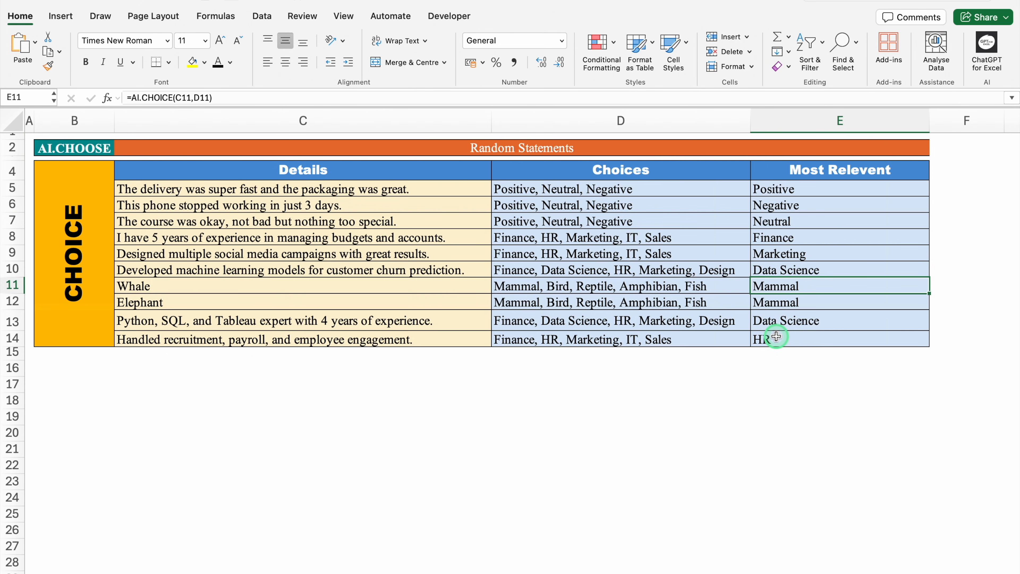
- Compare the statement in C14 with its choices and the selected answer in the Most Relevent column
{"action": "left_click", "coordinate": [438, 339]}
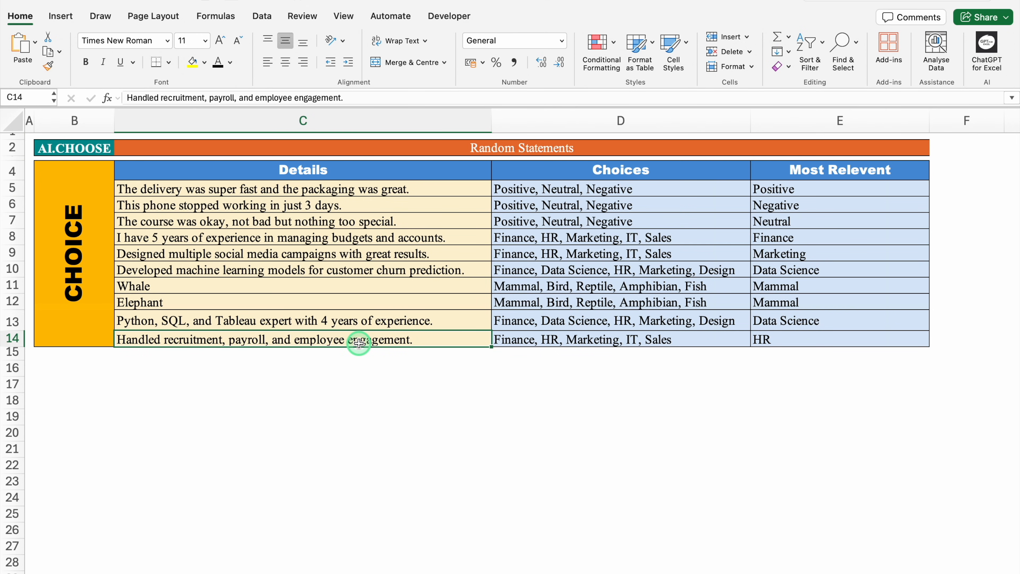
{"action": "left_click", "coordinate": [538, 338]}
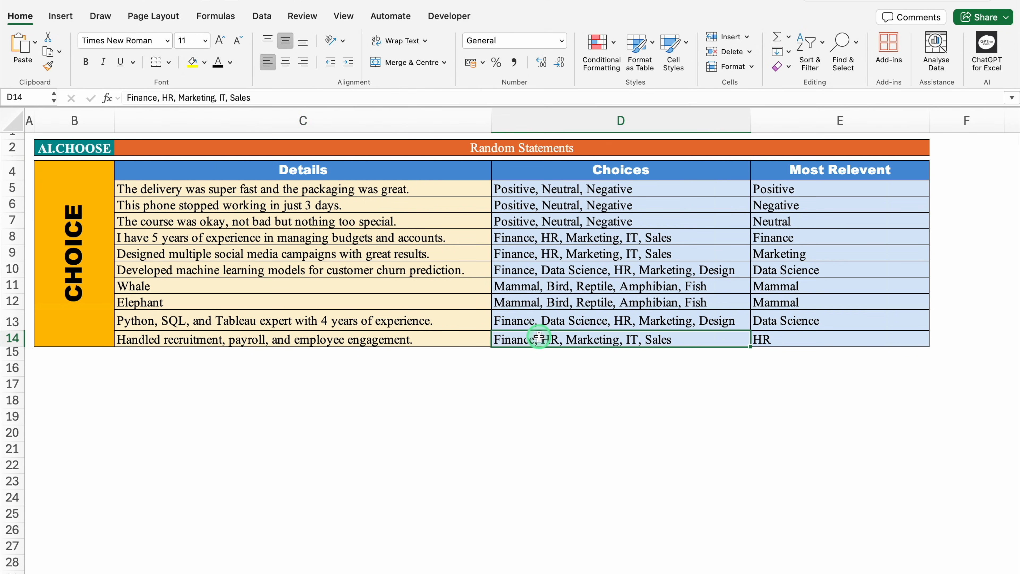
{"action": "left_click", "coordinate": [775, 338]}
{"action": "left_click", "coordinate": [669, 404]}
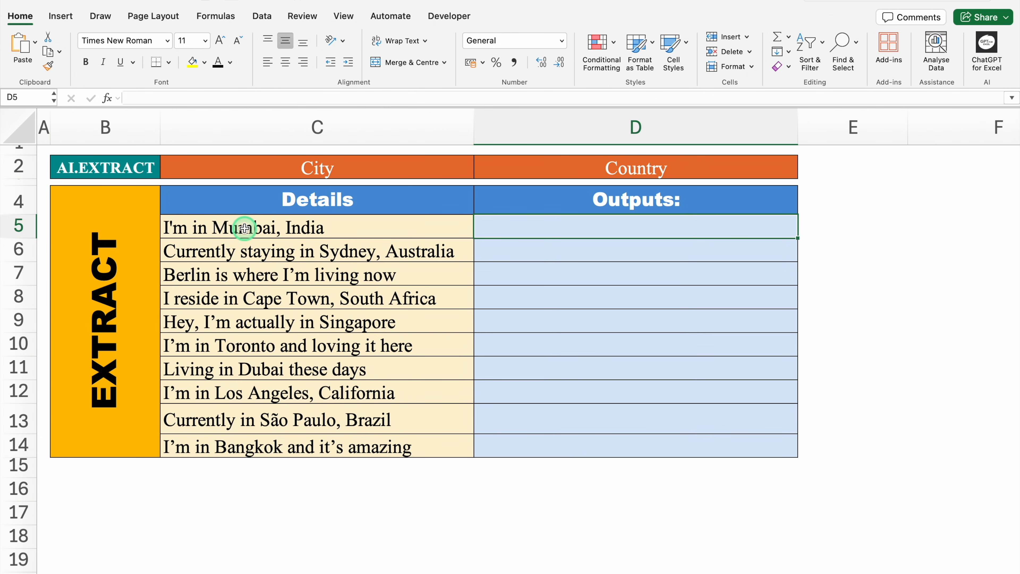
- Enter the formula =AI.EXTRACT(C5,C2) in cell D5 to extract the city from the first statement
{"action": "left_click", "coordinate": [244, 228]}
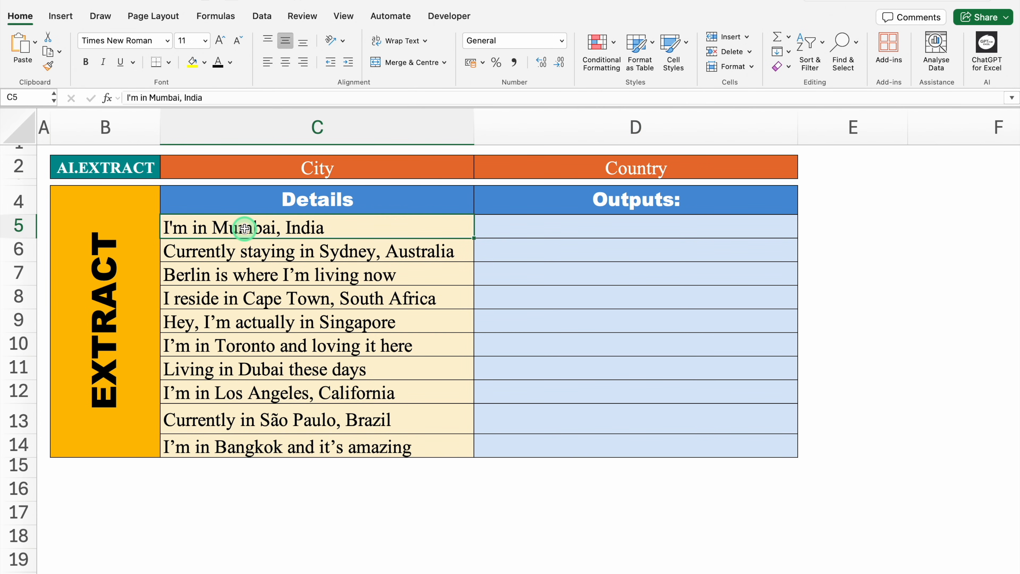
{"action": "left_click", "coordinate": [503, 228]}
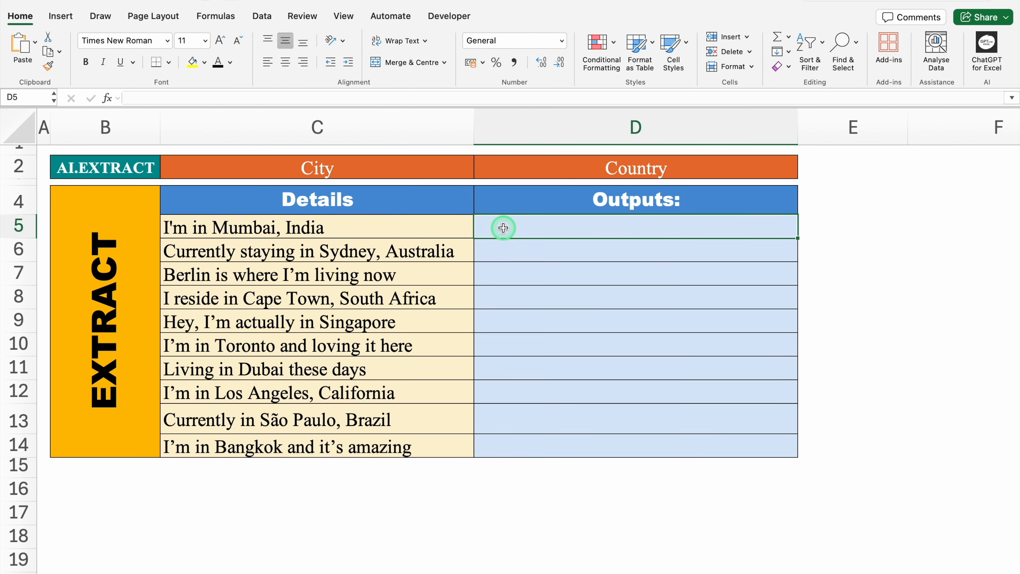
{"action": "left_click", "coordinate": [346, 171]}
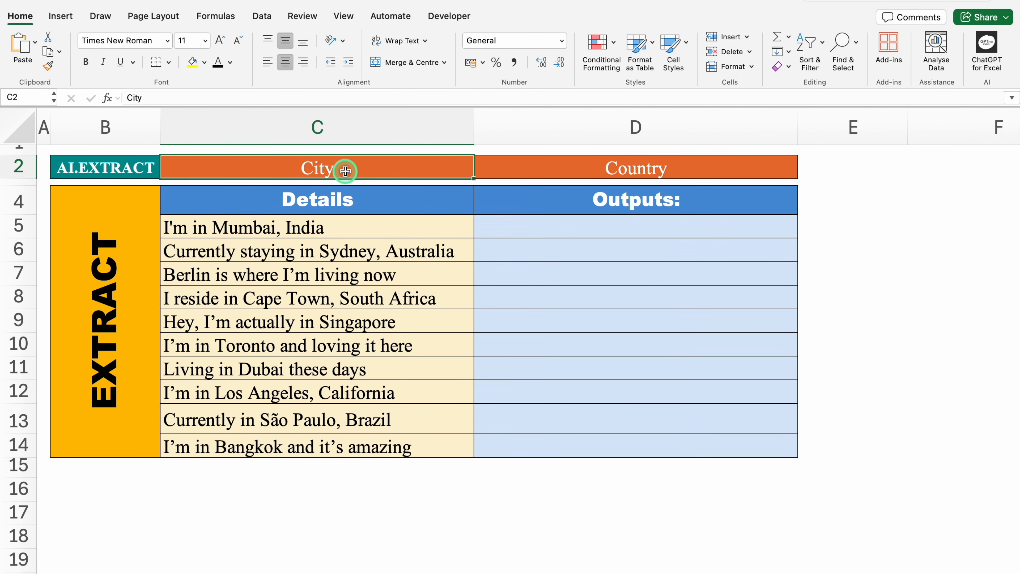
{"action": "left_click", "coordinate": [556, 226]}
{"action": "type", "text": "=AI."}
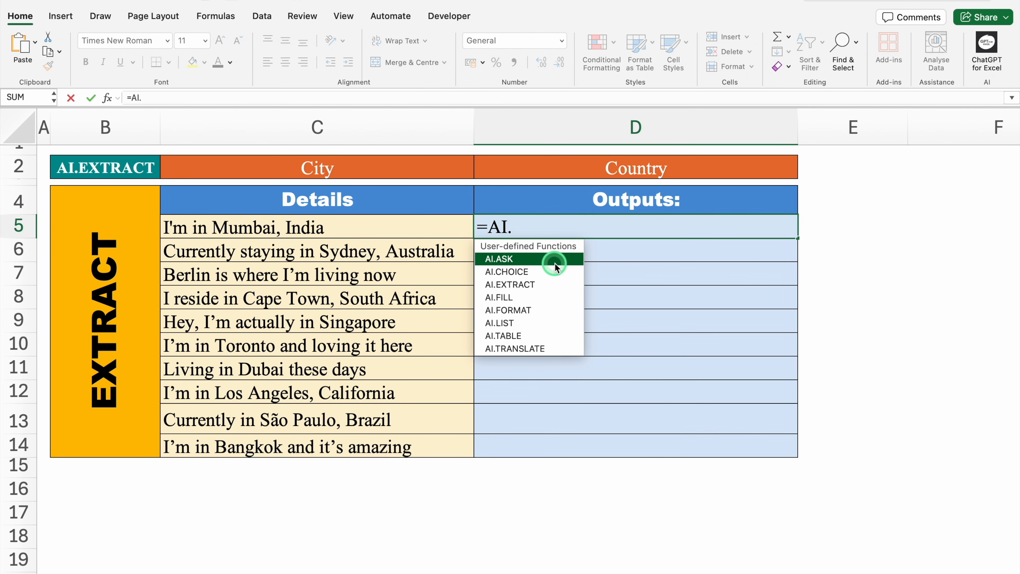
{"action": "left_click", "coordinate": [556, 272]}
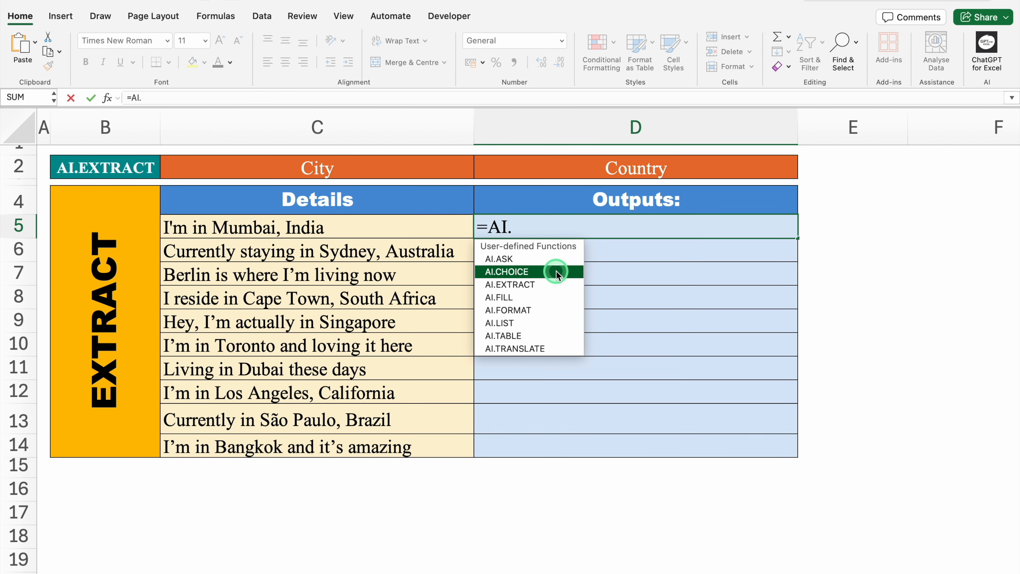
{"action": "left_click", "coordinate": [557, 284]}
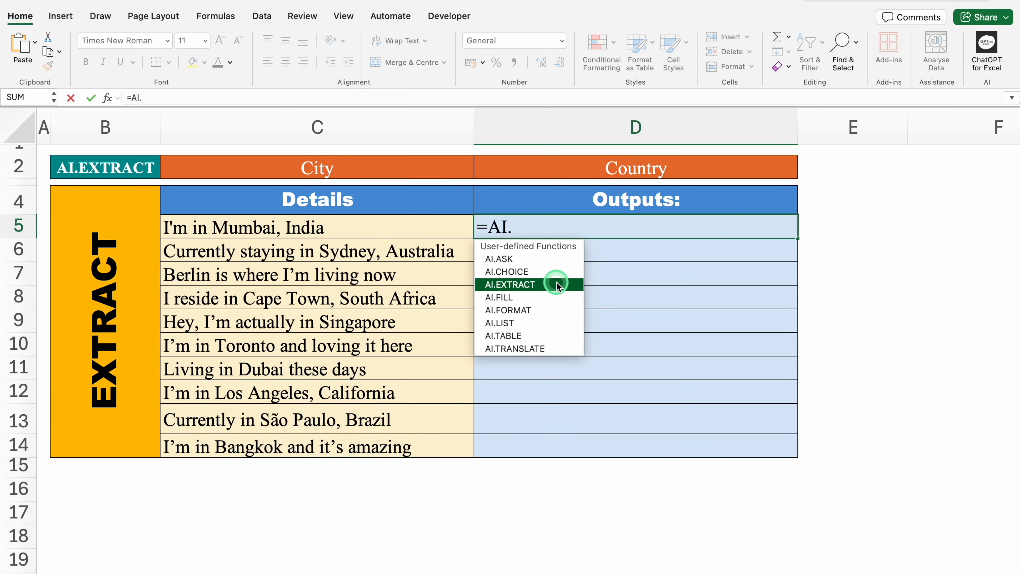
{"action": "double_click", "coordinate": [556, 284]}
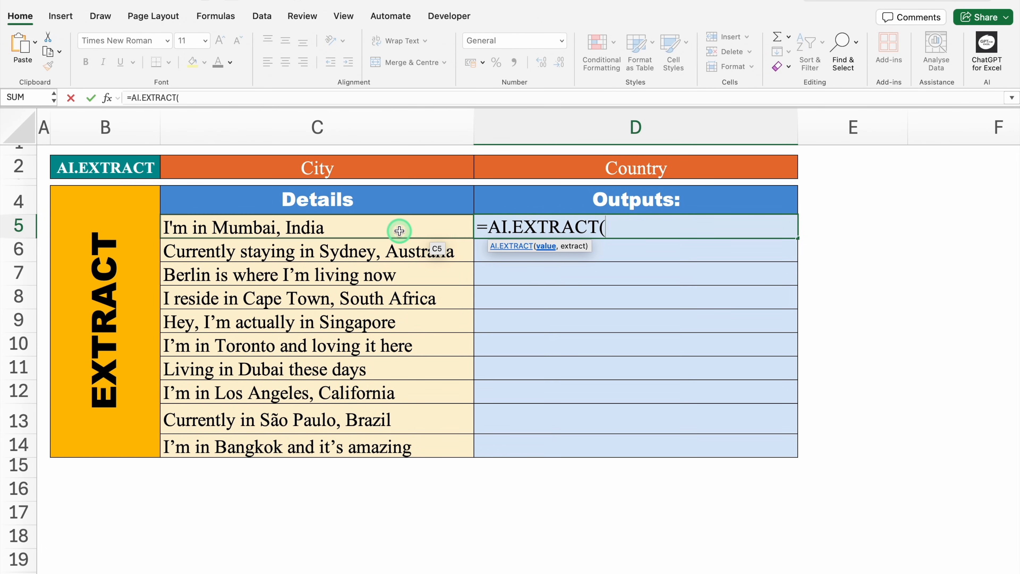
{"action": "left_click", "coordinate": [399, 230]}
{"action": "type", "text": ","}
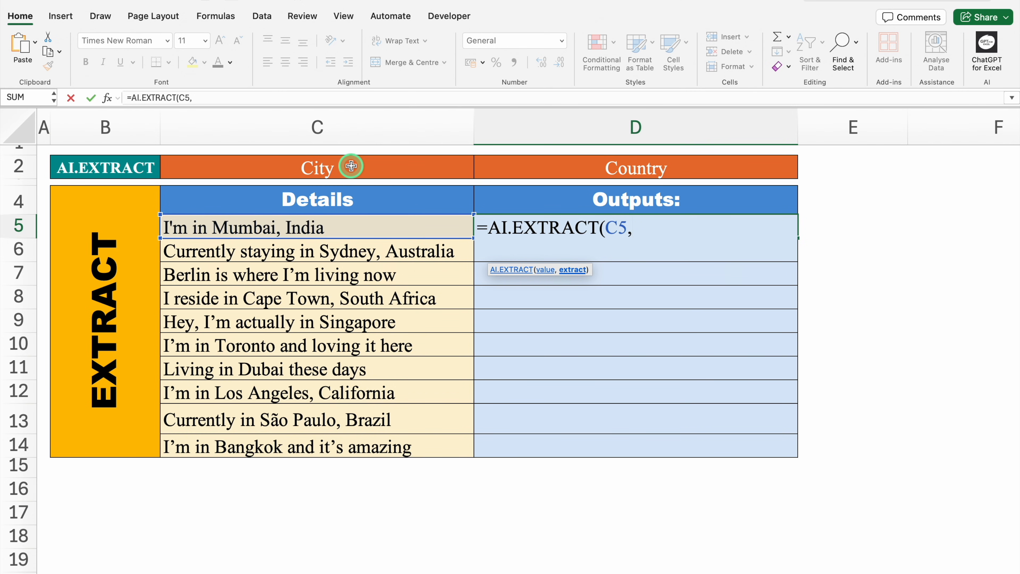
{"action": "left_click", "coordinate": [351, 165]}
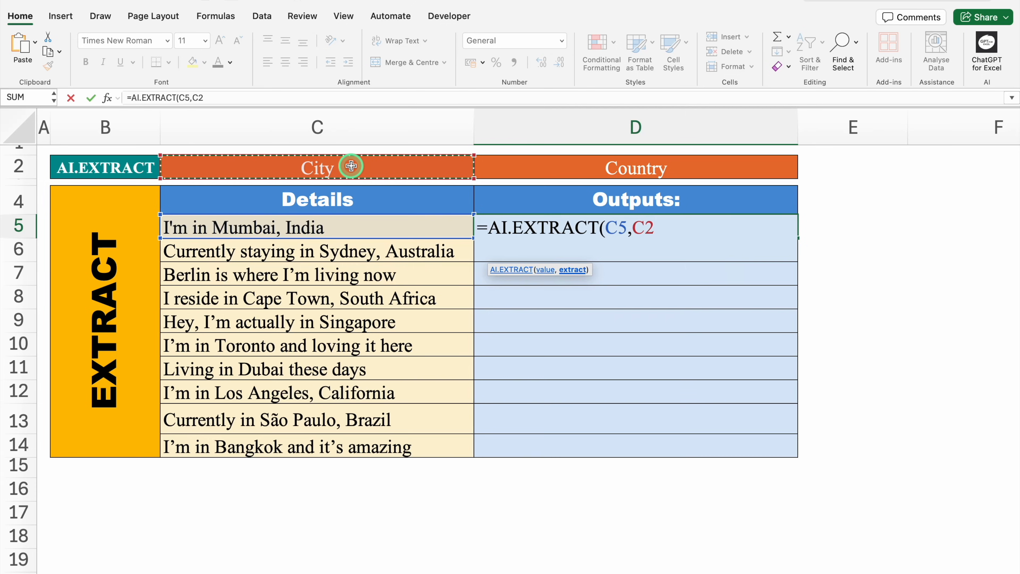
{"action": "type", "text": ")"}
{"action": "key", "text": "Return"}
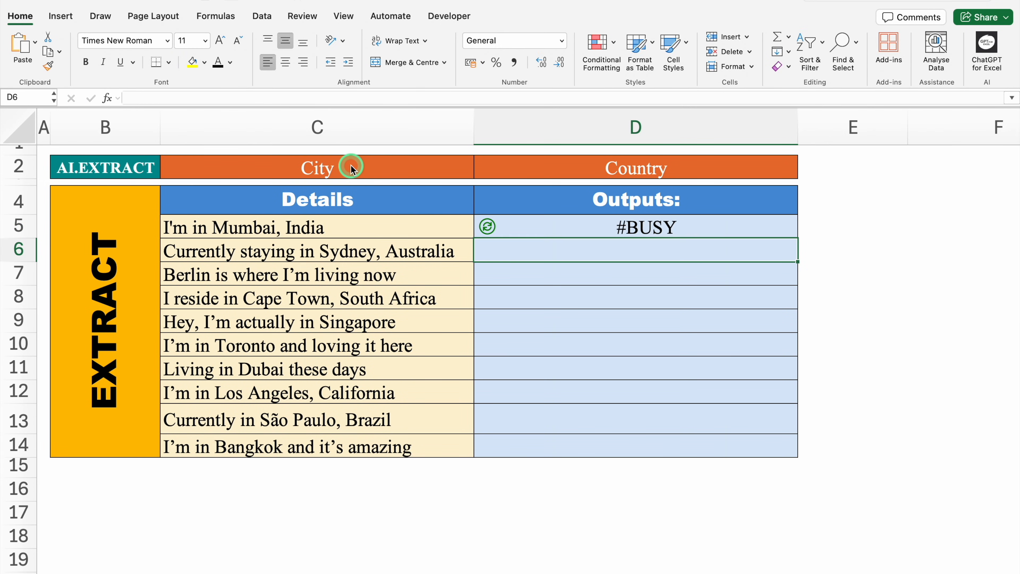
- Try filling the AI.EXTRACT formula from D5 down through D14 and check the cell references in D6
{"action": "left_click", "coordinate": [543, 224]}
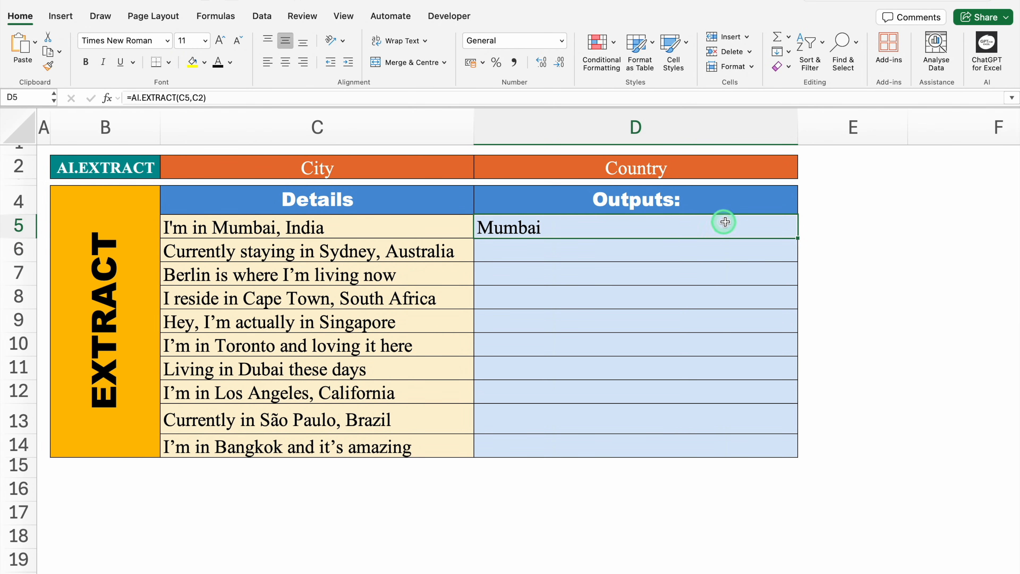
{"action": "left_click_drag", "start_coordinate": [799, 237], "coordinate": [784, 454]}
{"action": "left_click", "coordinate": [529, 253]}
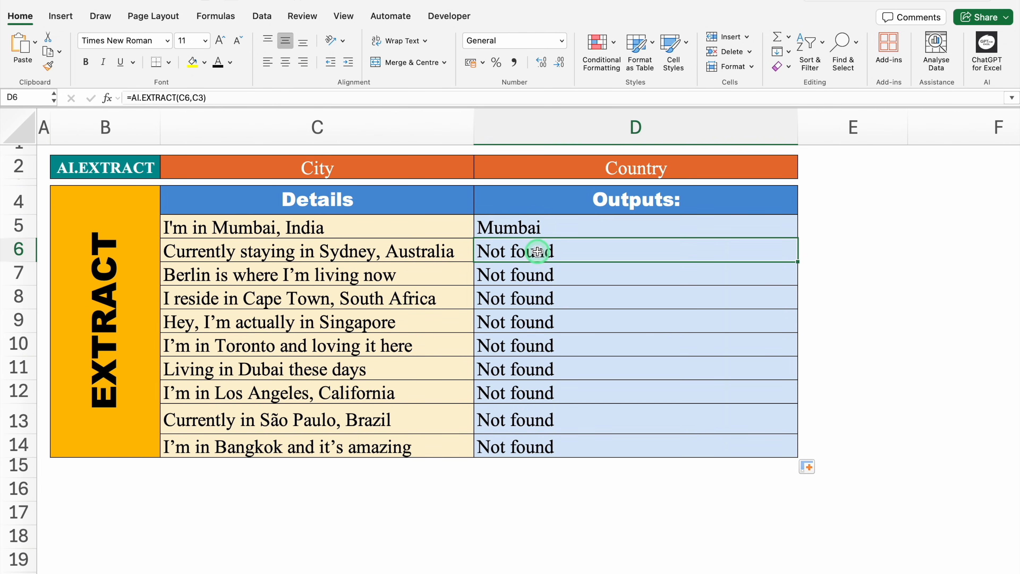
{"action": "double_click", "coordinate": [537, 252]}
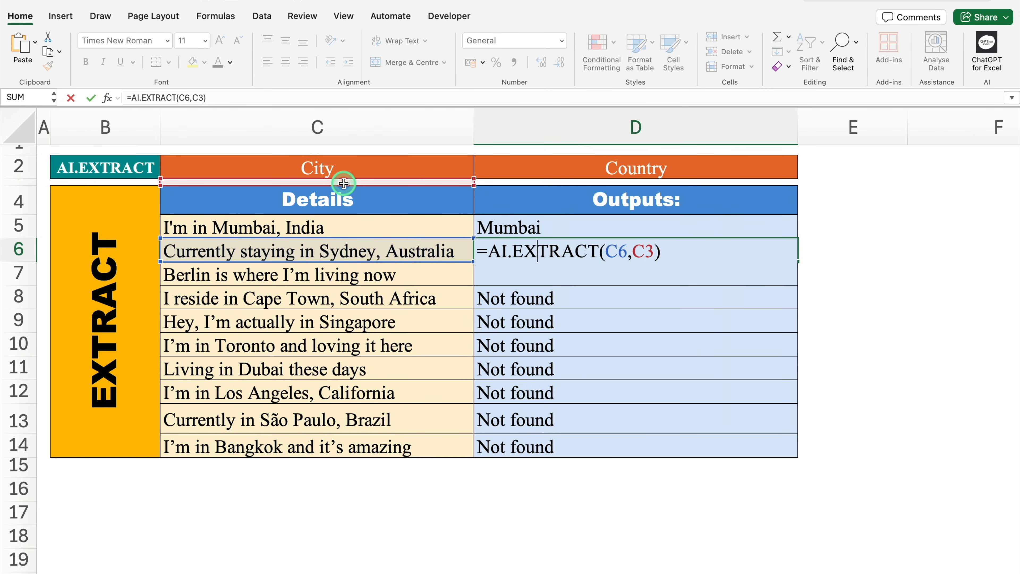
{"action": "key", "text": "Return"}
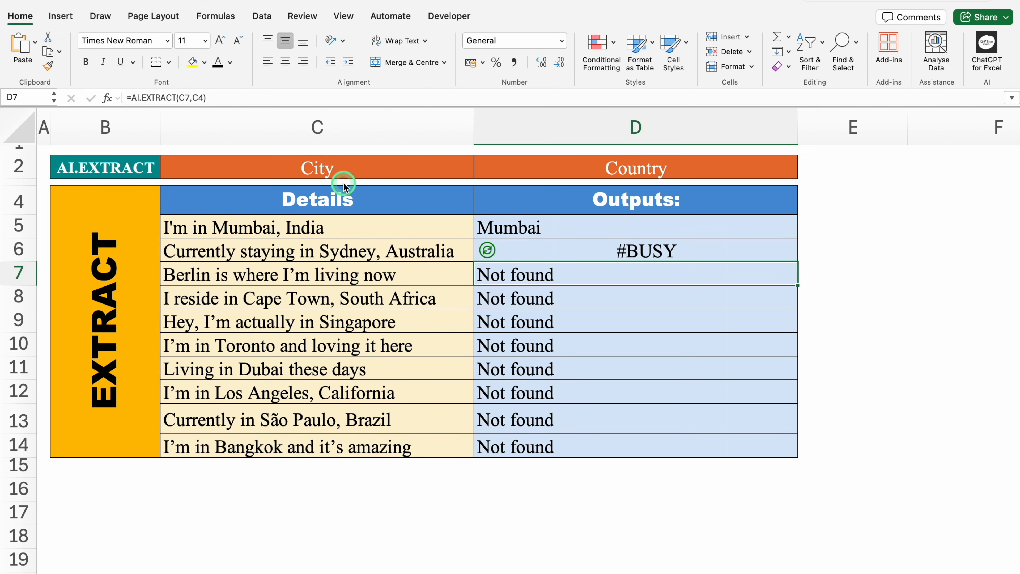
- Make the City reference absolute in D5 so the formula is =AI.EXTRACT(C5,$C$2)
{"action": "left_click", "coordinate": [521, 223]}
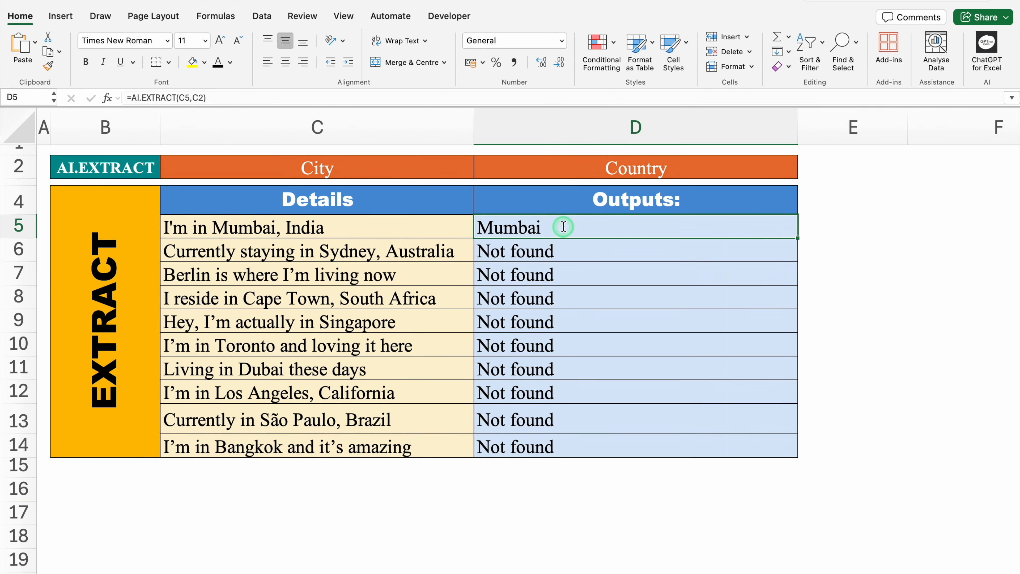
{"action": "double_click", "coordinate": [564, 227]}
{"action": "double_click", "coordinate": [647, 228]}
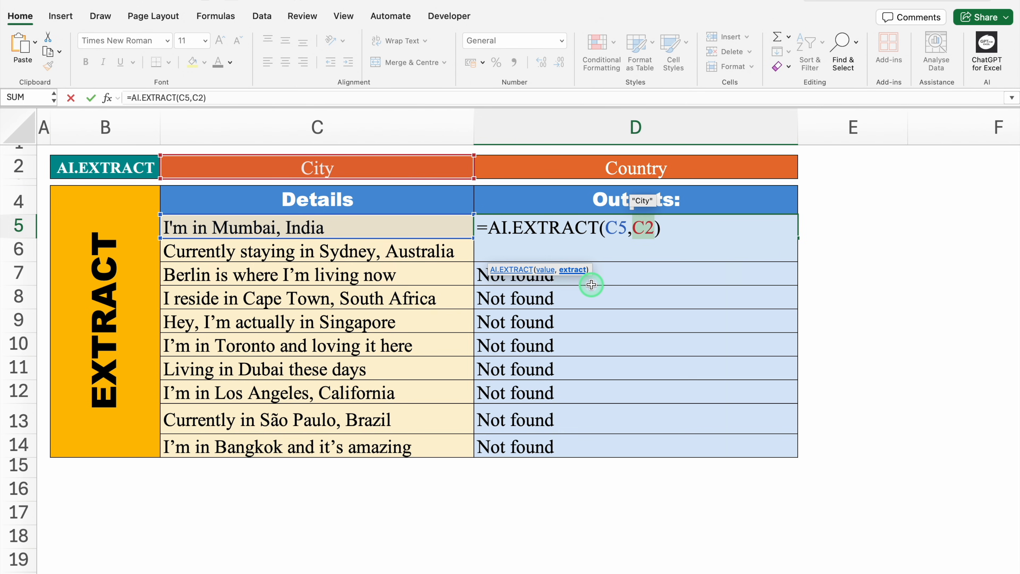
{"action": "key", "text": "F4"}
{"action": "key", "text": "Return"}
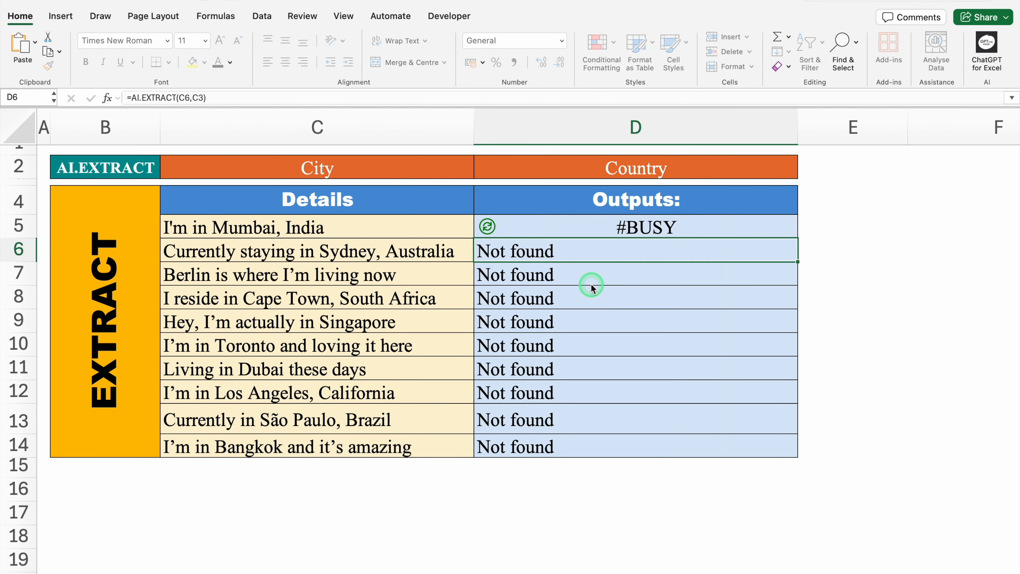
- Fill the AI.EXTRACT formula with the absolute City reference from D5 down through D14
{"action": "left_click", "coordinate": [795, 237]}
{"action": "left_click_drag", "start_coordinate": [797, 238], "coordinate": [803, 453]}
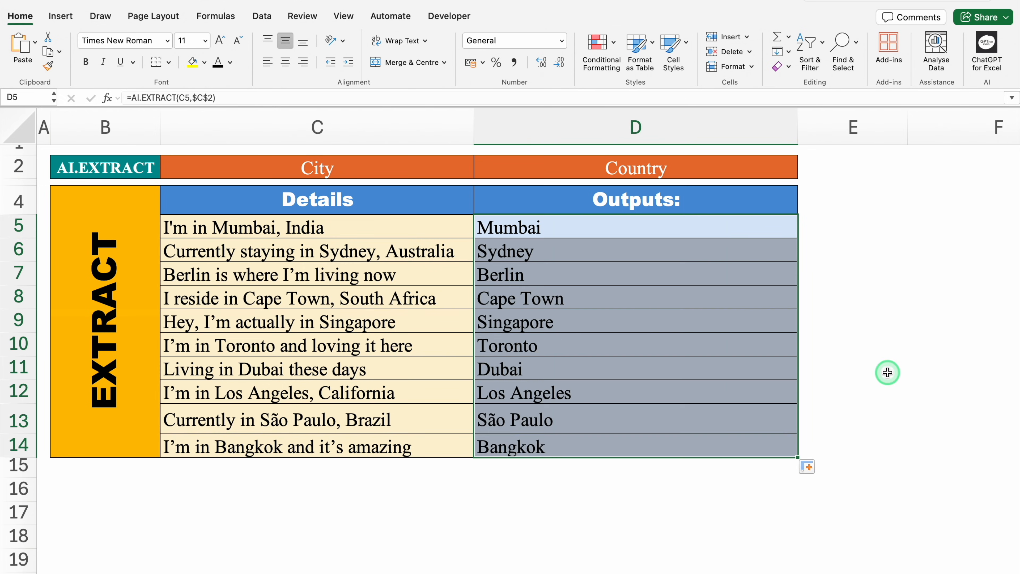
{"action": "left_click", "coordinate": [890, 368]}
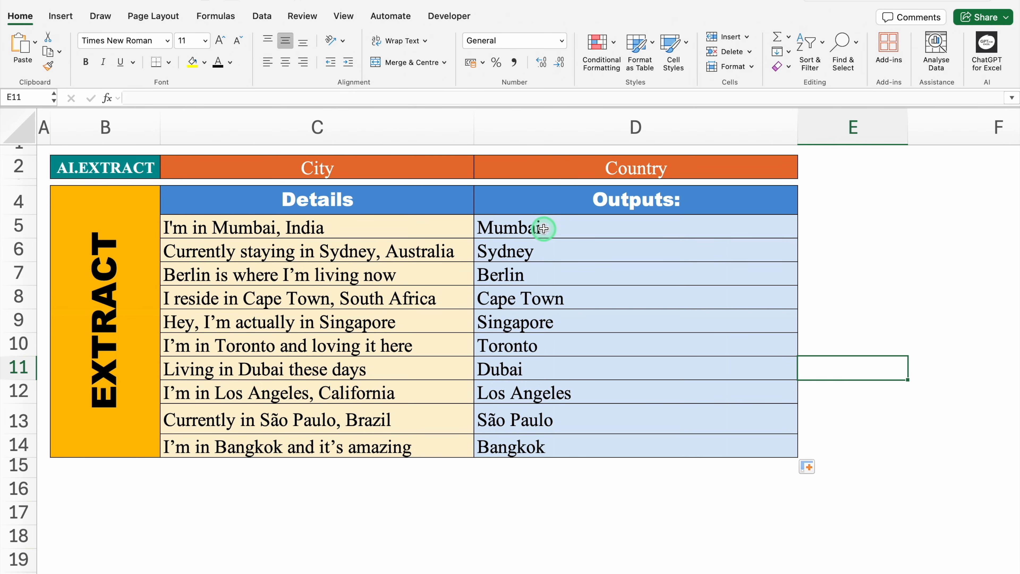
- Clear the outputs in D5:D14 and enter =AI.EXTRACT(C5:C14,D2) in D5 to extract the country from every statement
{"action": "left_click_drag", "start_coordinate": [543, 228], "coordinate": [551, 442]}
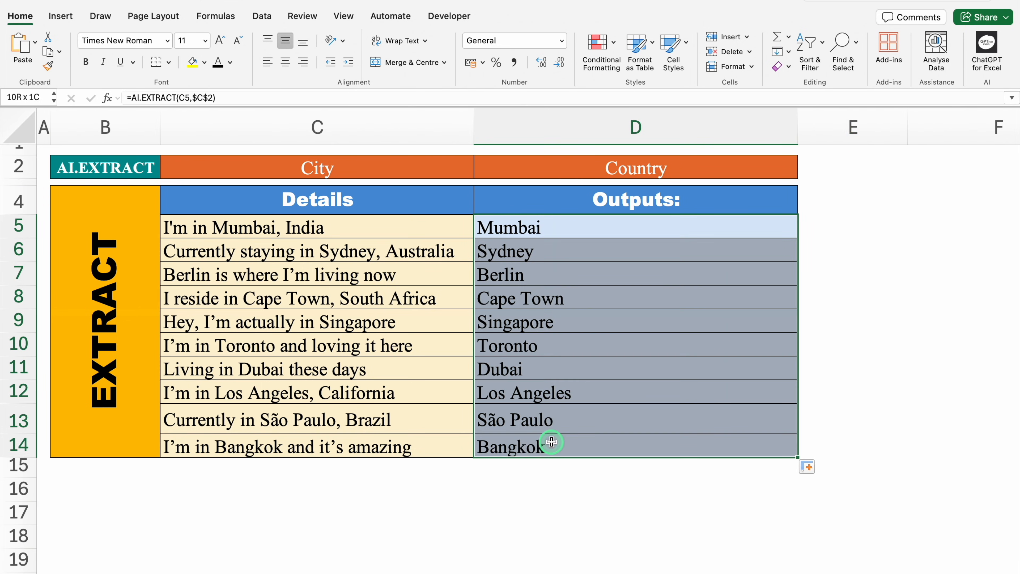
{"action": "key", "text": "Delete"}
{"action": "left_click", "coordinate": [518, 231]}
{"action": "type", "text": "="}
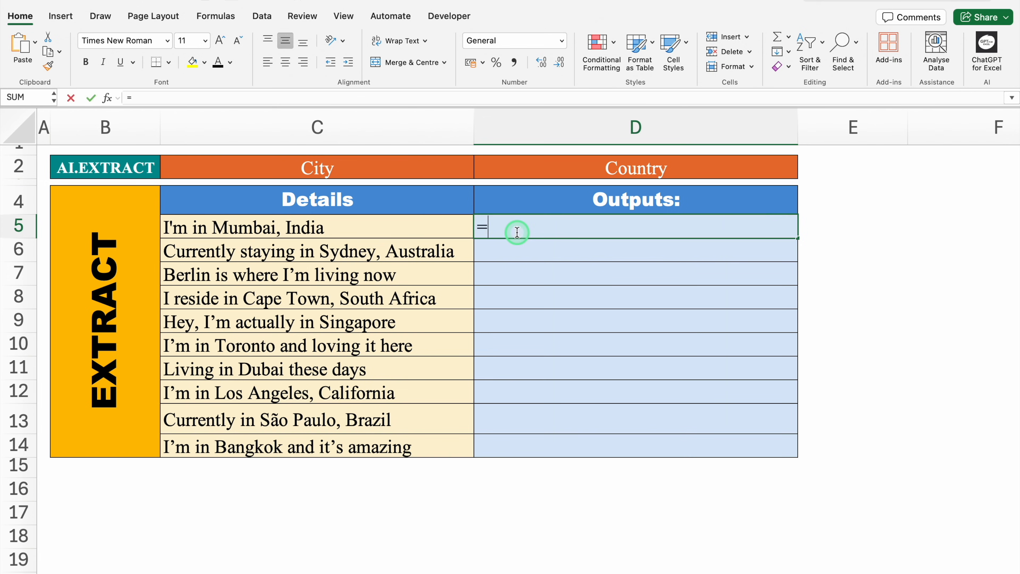
{"action": "type", "text": "AI."}
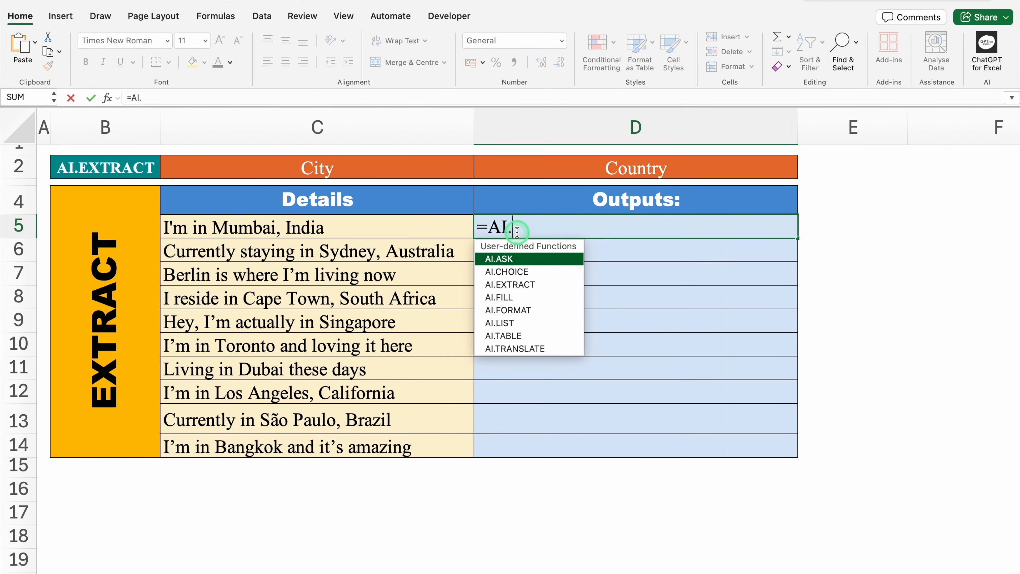
{"action": "left_click", "coordinate": [552, 284]}
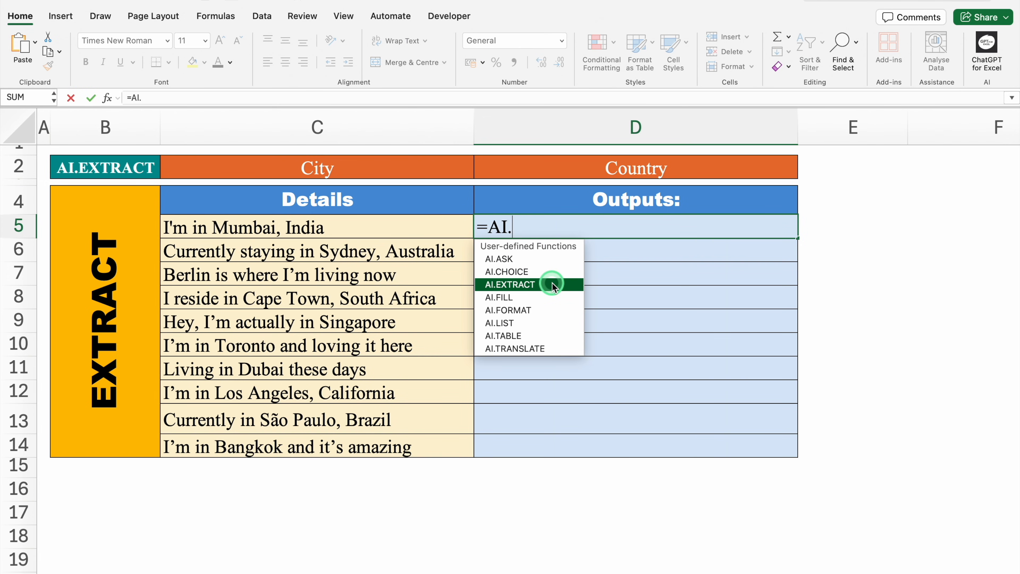
{"action": "double_click", "coordinate": [552, 285]}
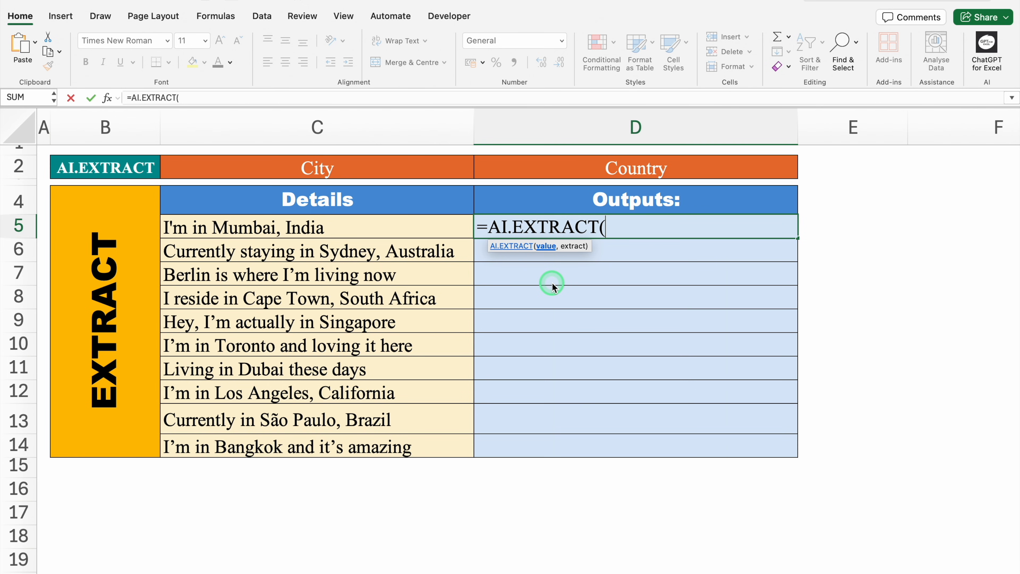
{"action": "left_click_drag", "start_coordinate": [392, 228], "coordinate": [399, 438]}
{"action": "type", "text": ","}
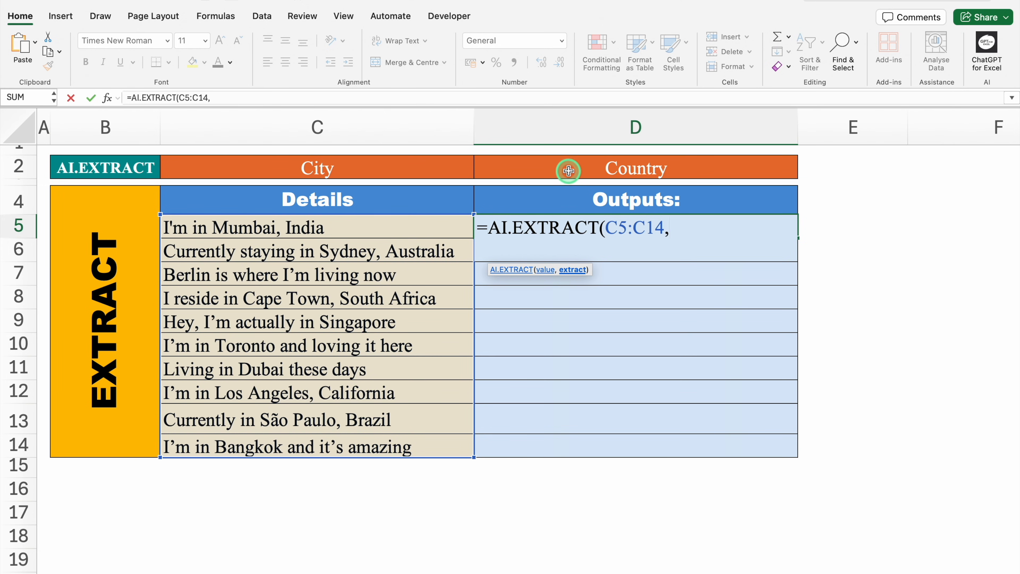
{"action": "left_click", "coordinate": [568, 170]}
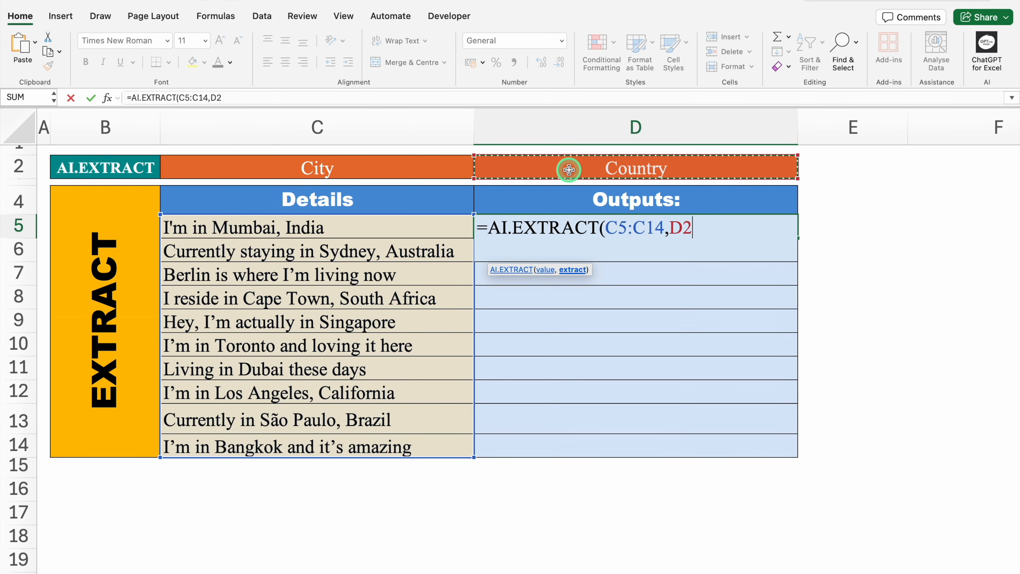
{"action": "type", "text": ")"}
{"action": "key", "text": "Return"}
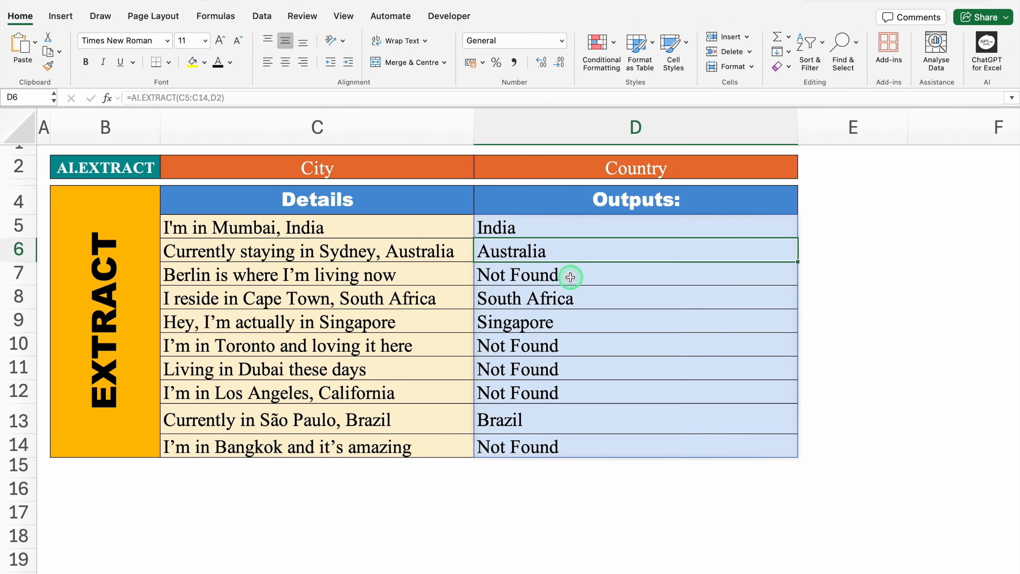
- Compare the country outputs in D7, D10, D11 and D14 with their statements in the Details column
{"action": "left_click", "coordinate": [385, 274]}
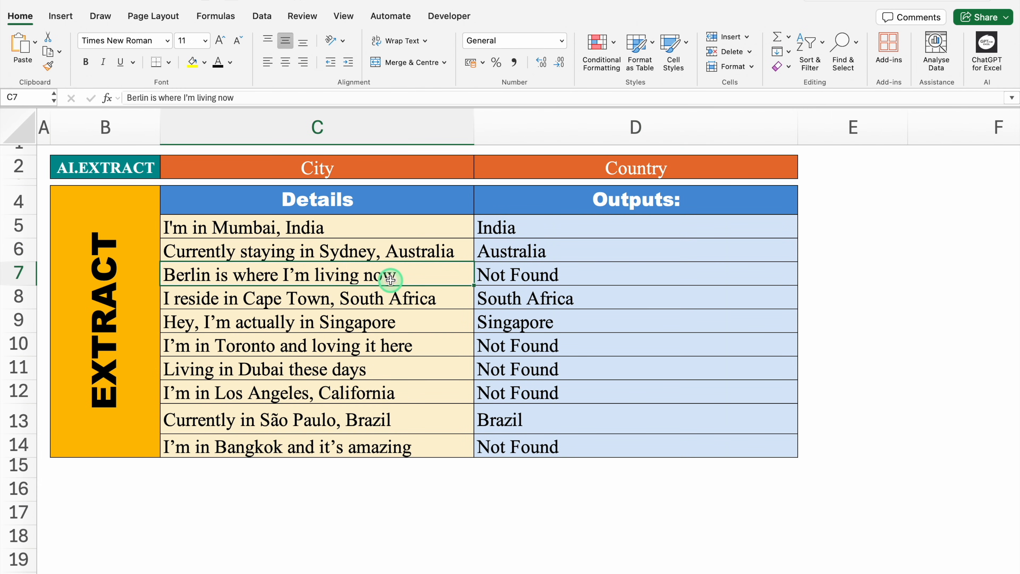
{"action": "left_click", "coordinate": [556, 274]}
{"action": "left_click", "coordinate": [558, 367]}
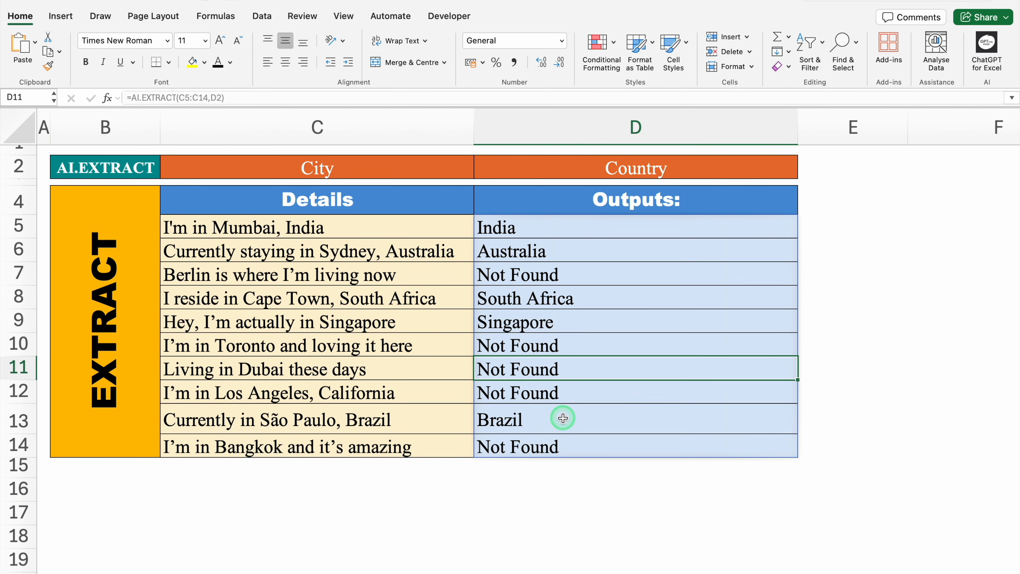
{"action": "left_click", "coordinate": [566, 443]}
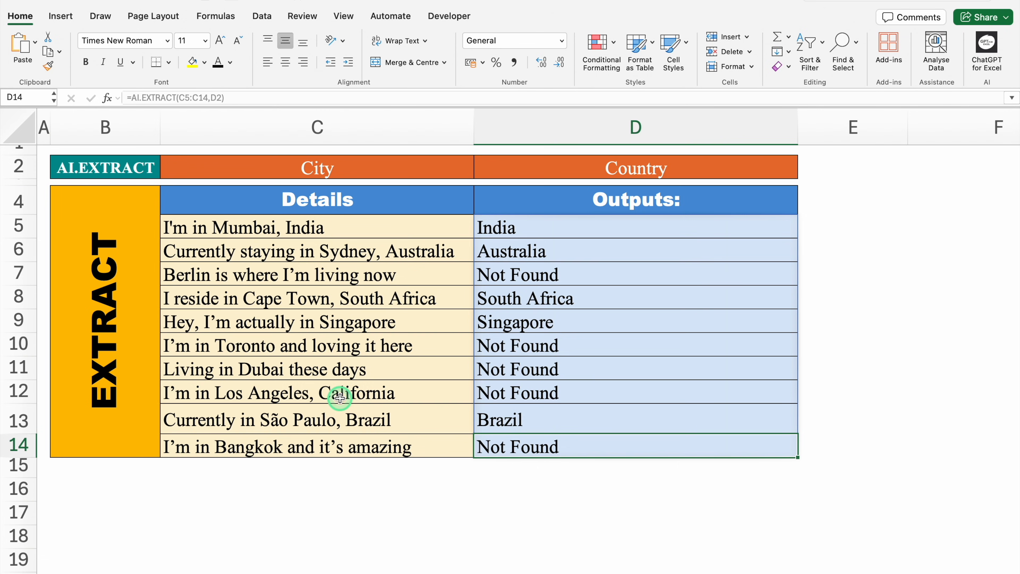
{"action": "left_click", "coordinate": [525, 344]}
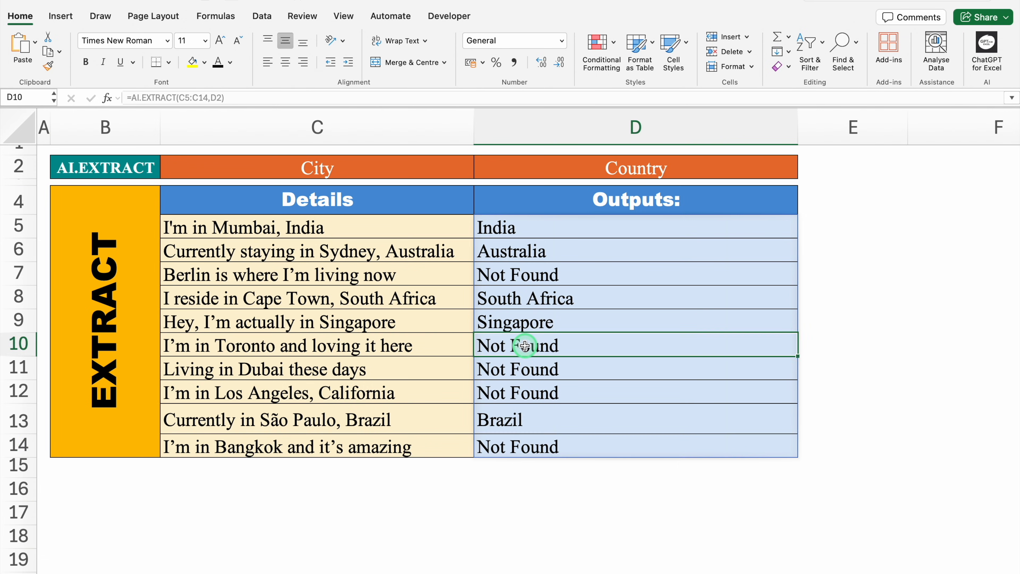
{"action": "left_click", "coordinate": [509, 446]}
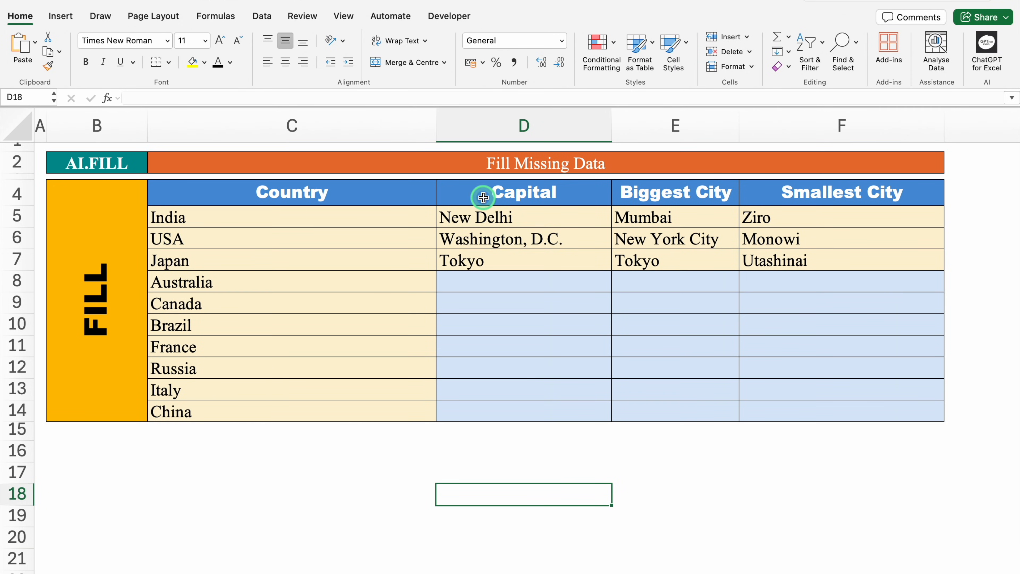
- Review the Capital, Biggest City and Smallest City headings and the example countries in C5:C7
{"action": "left_click", "coordinate": [526, 191]}
{"action": "left_click", "coordinate": [647, 187]}
{"action": "left_click", "coordinate": [794, 190]}
{"action": "left_click_drag", "start_coordinate": [330, 218], "coordinate": [334, 256]}
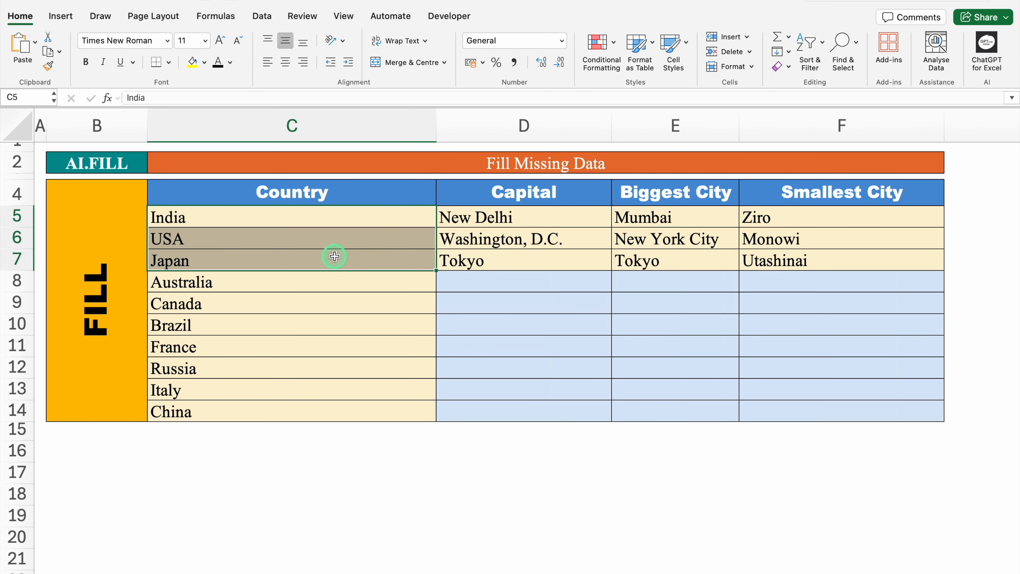
- Enter =AI.FILL(C4:F7,C8:C14) in D8 to fill the missing city data for the countries from Australia to China
{"action": "left_click", "coordinate": [485, 284]}
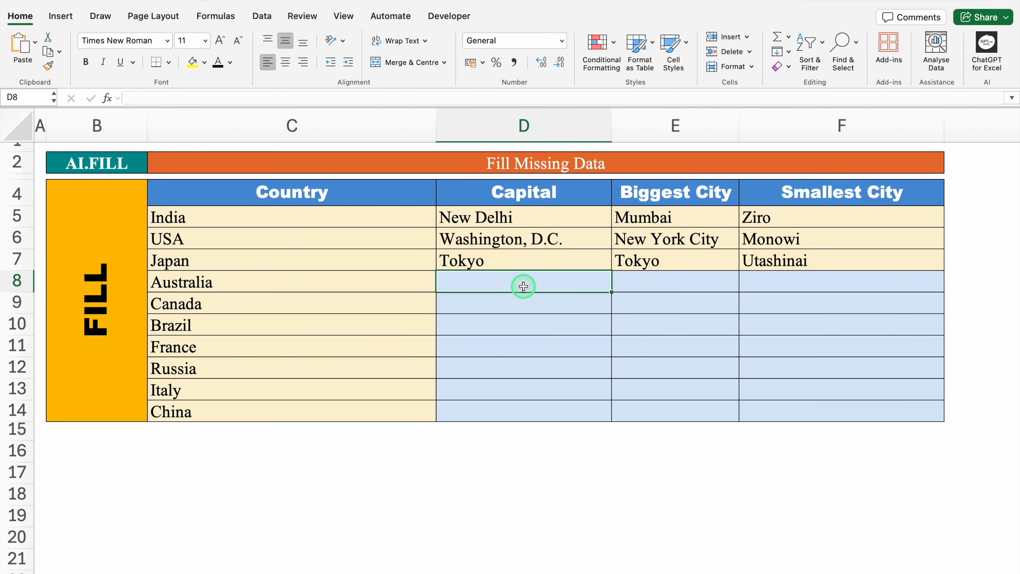
{"action": "type", "text": "=AI"}
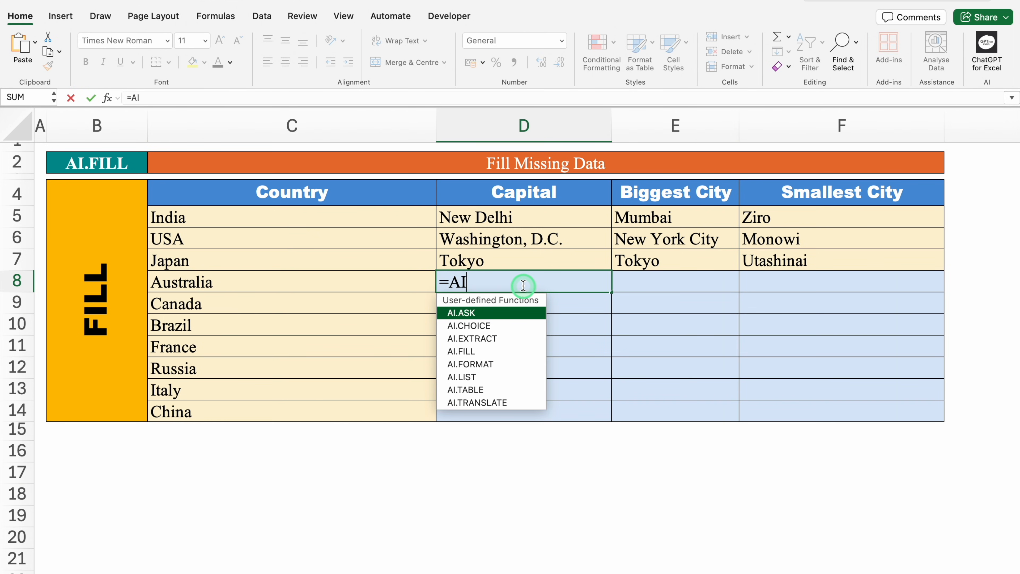
{"action": "double_click", "coordinate": [505, 349]}
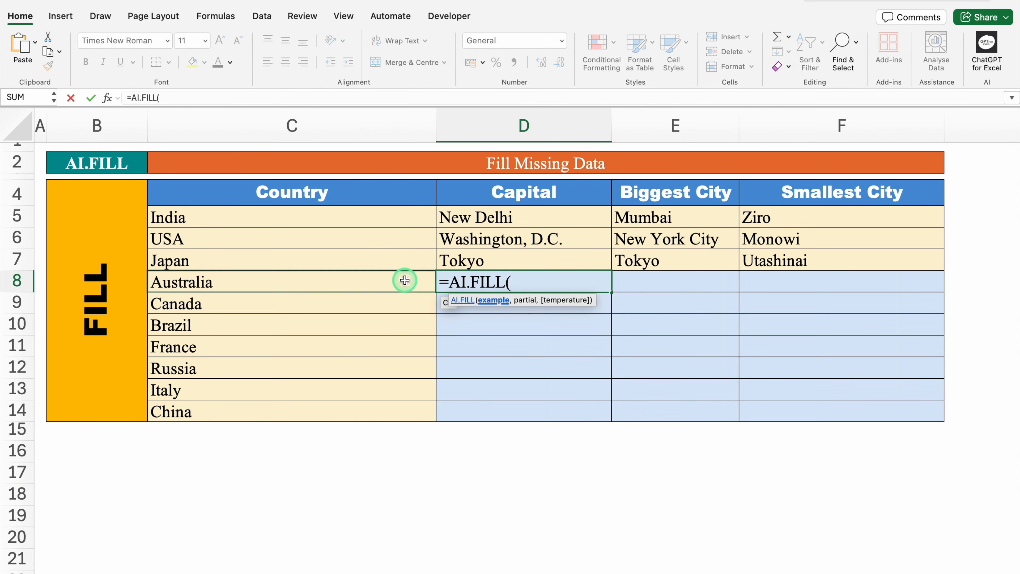
{"action": "left_click_drag", "start_coordinate": [287, 198], "coordinate": [775, 261]}
{"action": "type", "text": ","}
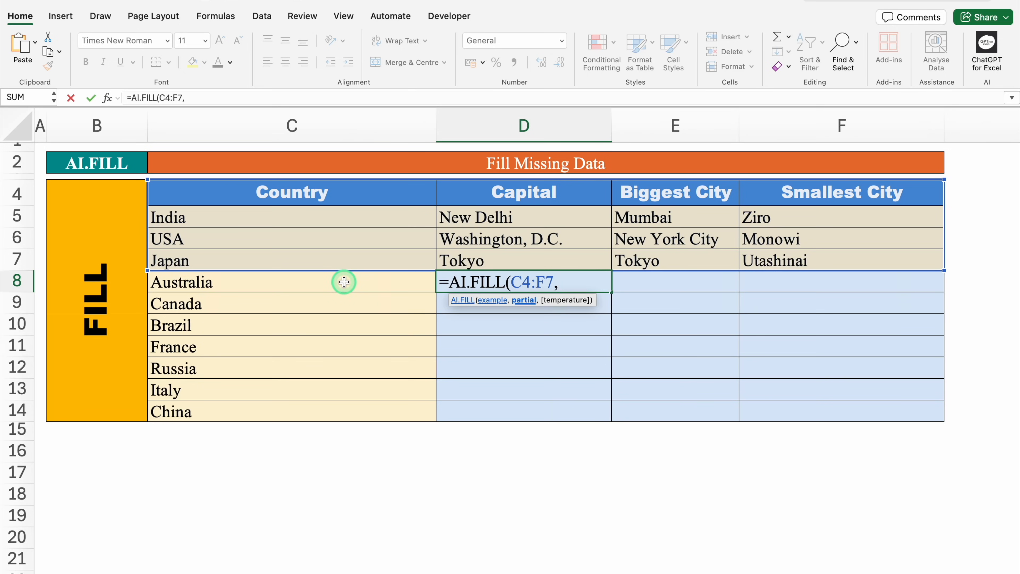
{"action": "left_click_drag", "start_coordinate": [343, 281], "coordinate": [343, 403]}
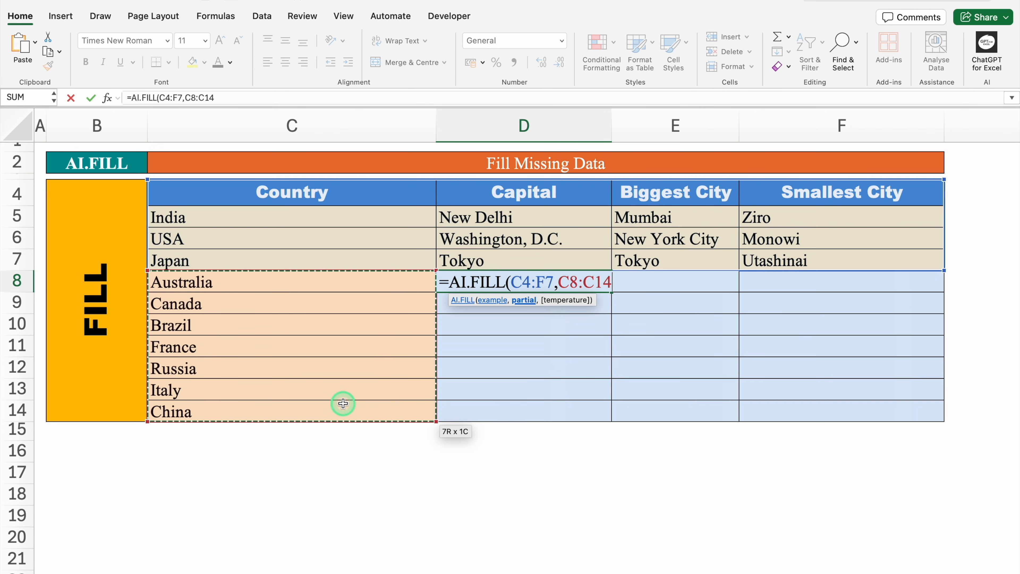
{"action": "type", "text": ")"}
{"action": "key", "text": "Return"}
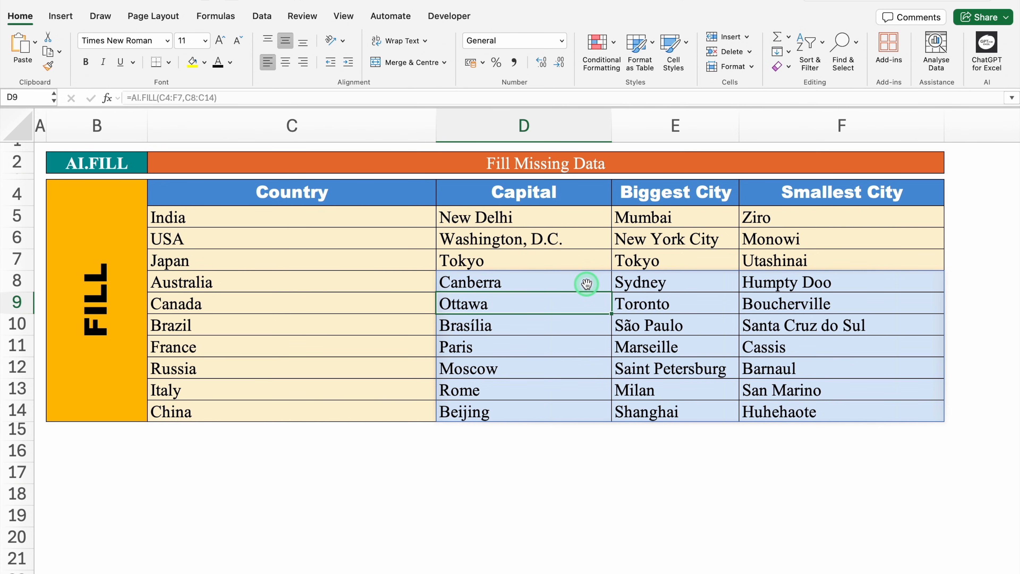
- Check the generated cities in E8 and F8 against the example smallest cities in F5:F7
{"action": "left_click", "coordinate": [668, 276]}
{"action": "left_click", "coordinate": [814, 280]}
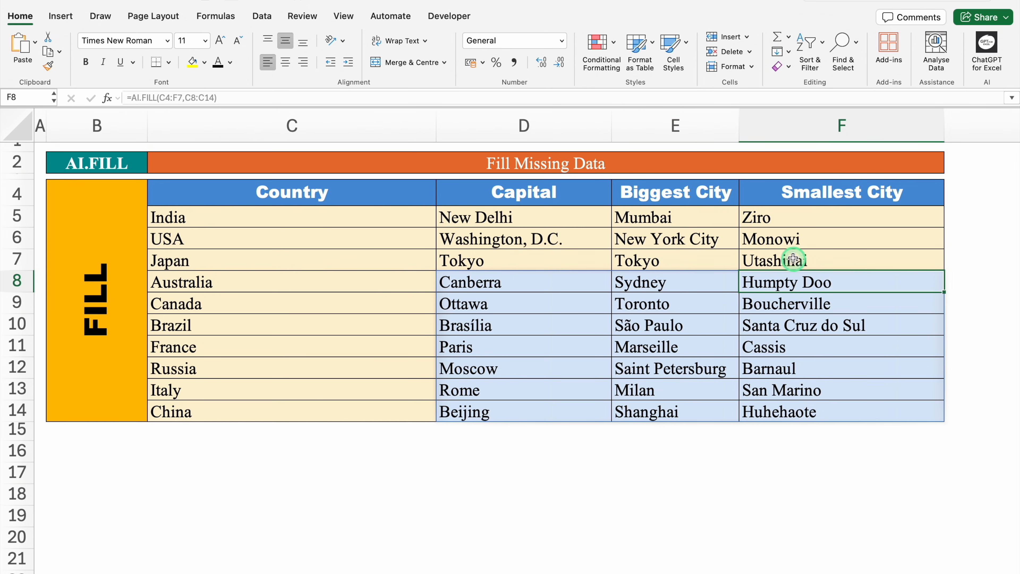
{"action": "left_click", "coordinate": [962, 189]}
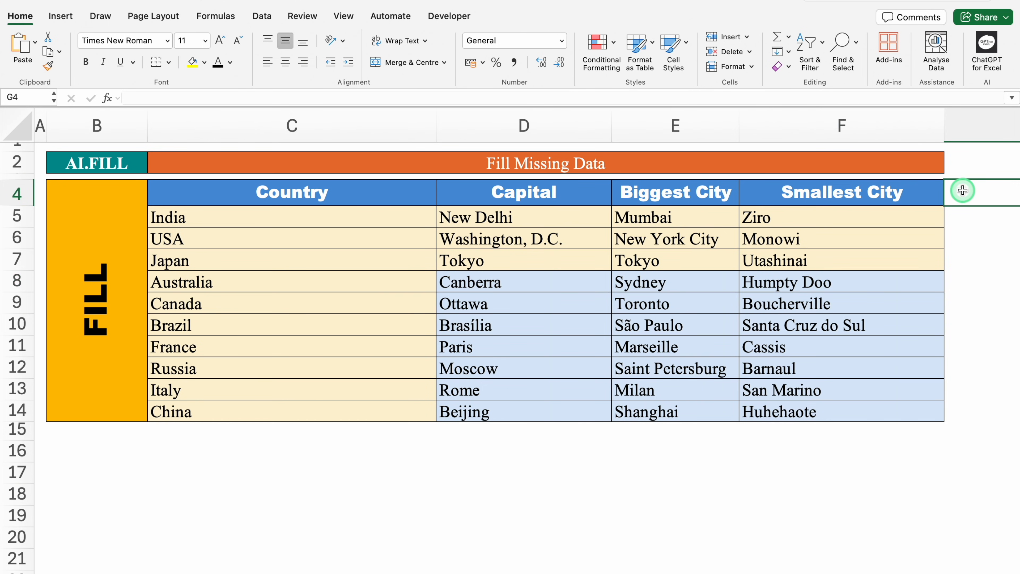
{"action": "left_click", "coordinate": [929, 221]}
{"action": "left_click", "coordinate": [933, 239]}
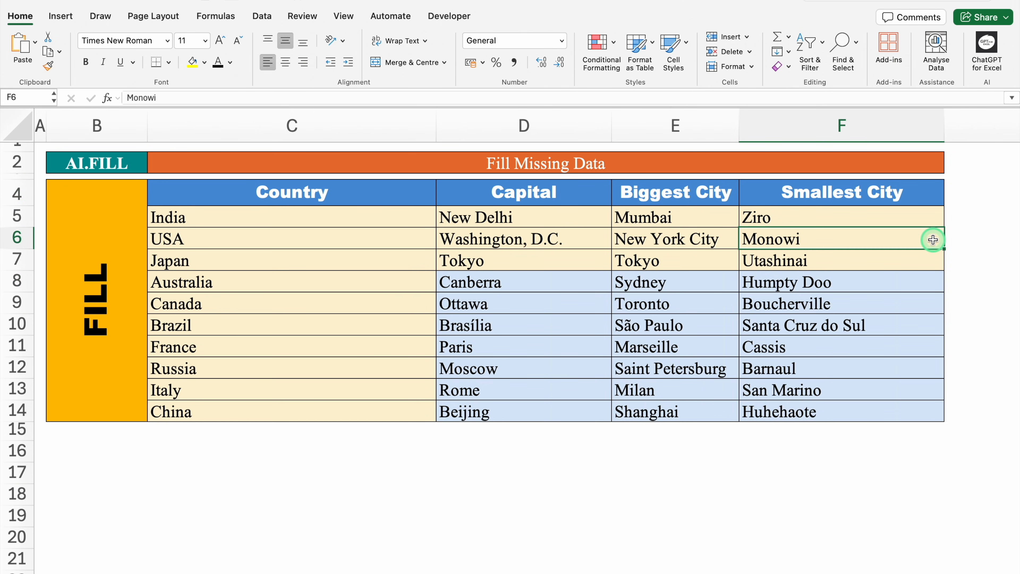
{"action": "left_click", "coordinate": [924, 260]}
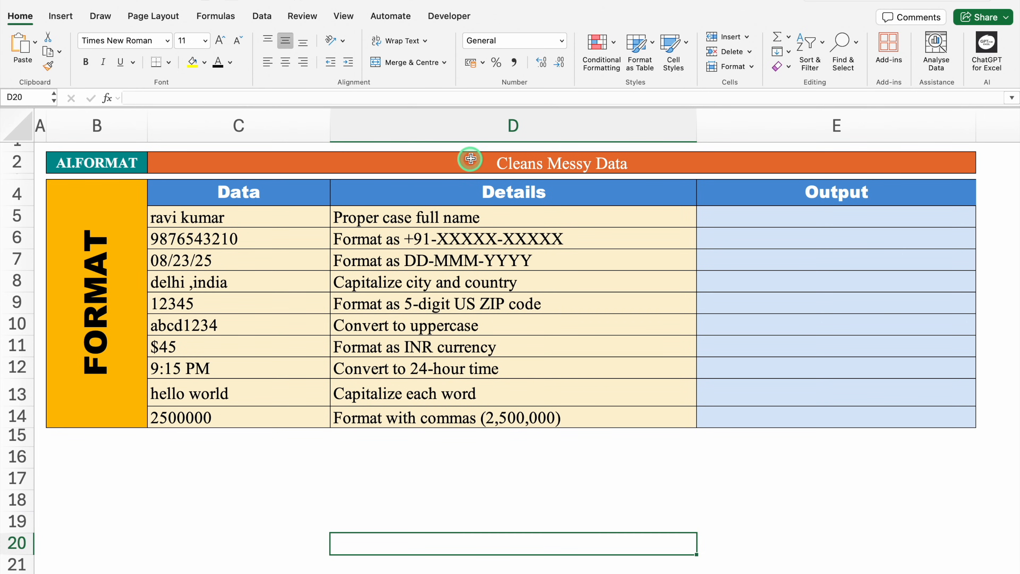
- Examine the AI.FORMAT sheet's sample name, phone number and $45 entries, along with the currency formatting instruction in D11
{"action": "left_click", "coordinate": [474, 161]}
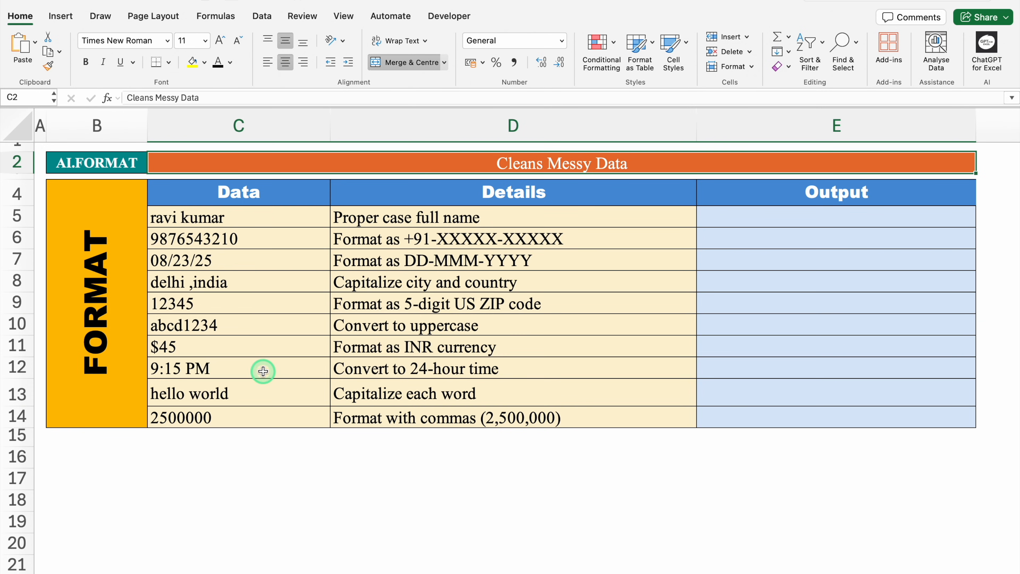
{"action": "left_click", "coordinate": [264, 217]}
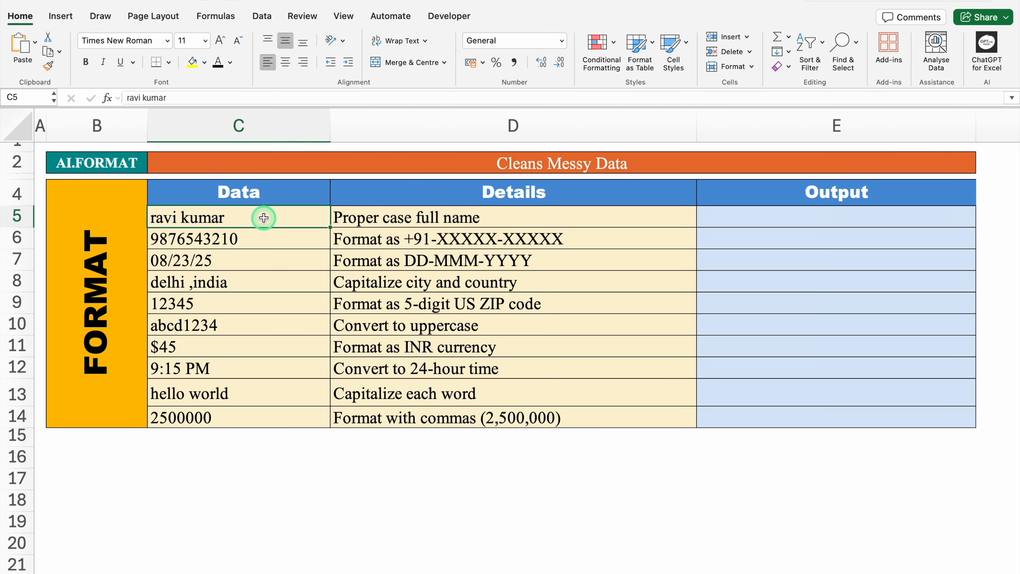
{"action": "left_click", "coordinate": [275, 237]}
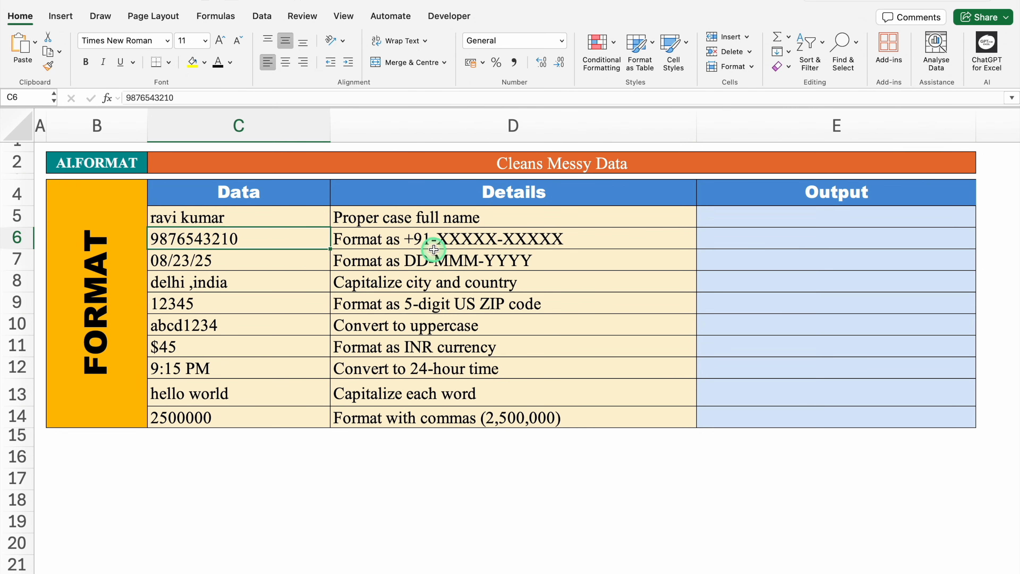
{"action": "left_click", "coordinate": [238, 351]}
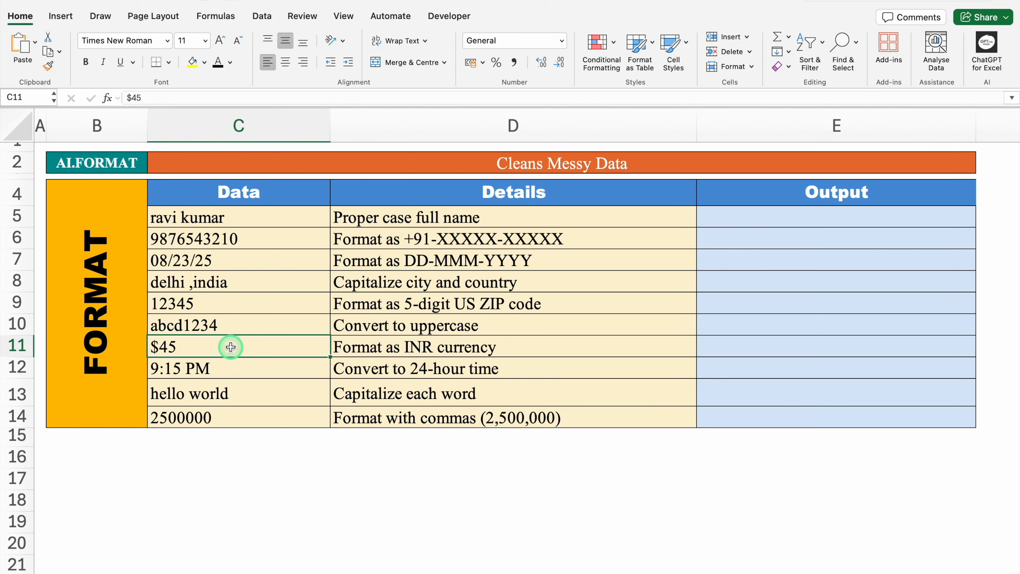
{"action": "left_click", "coordinate": [396, 348]}
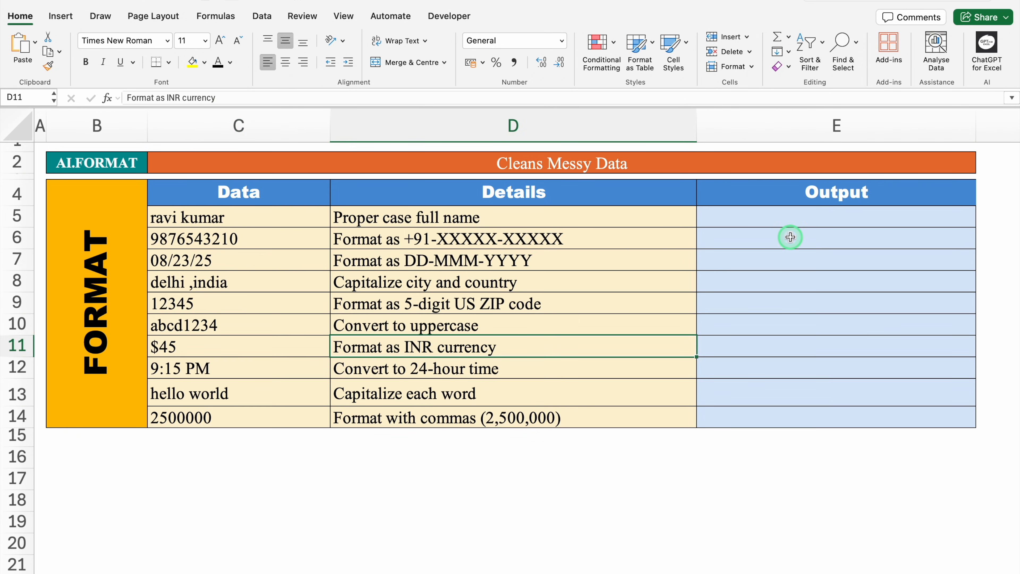
- Enter =AI.FORMAT(C5:C14,D5:D14) in E5 to format every Data value according to its Details instruction
{"action": "left_click", "coordinate": [757, 220]}
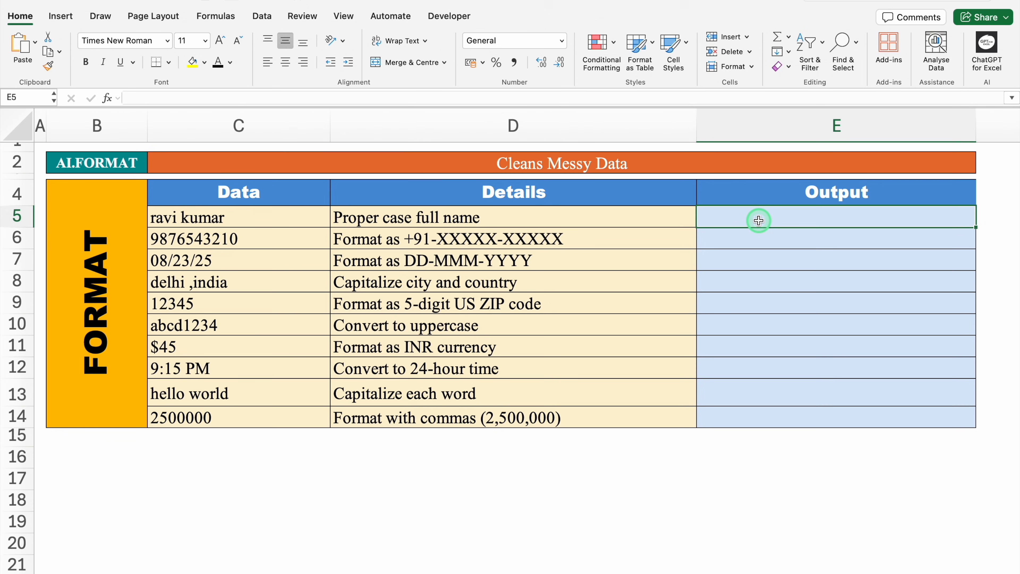
{"action": "type", "text": "=A"}
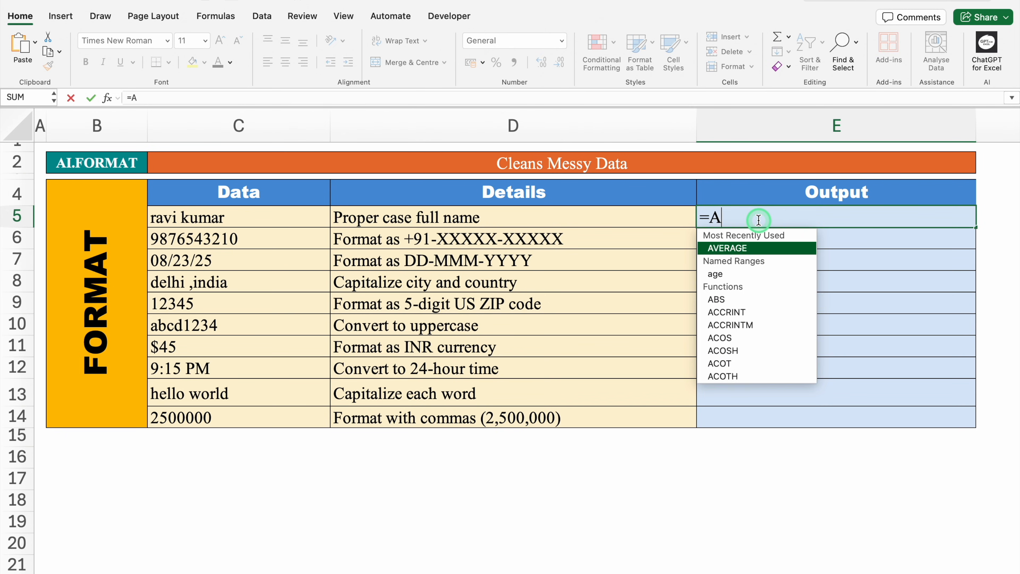
{"action": "type", "text": "I."}
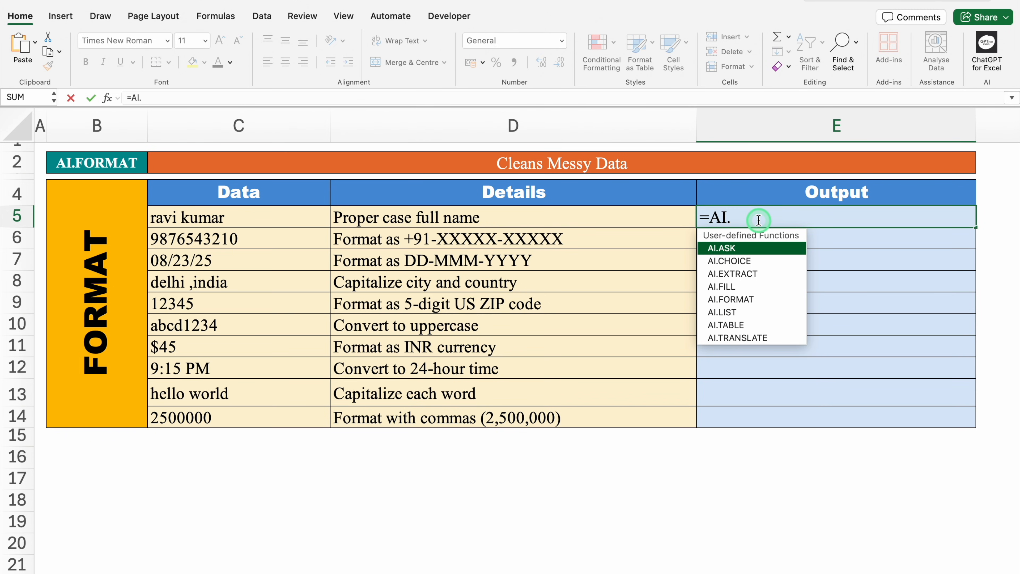
{"action": "double_click", "coordinate": [775, 301]}
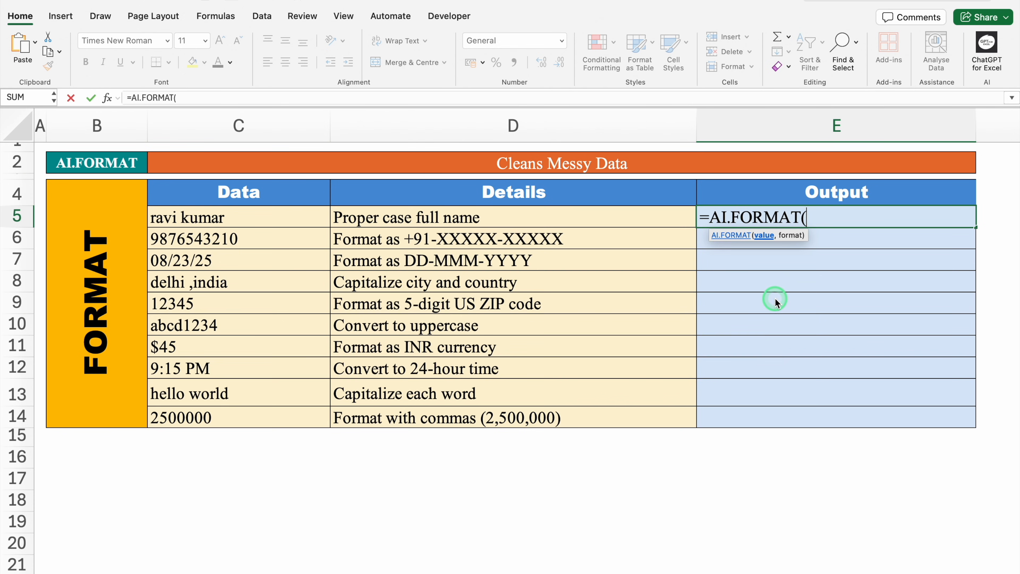
{"action": "left_click", "coordinate": [276, 215]}
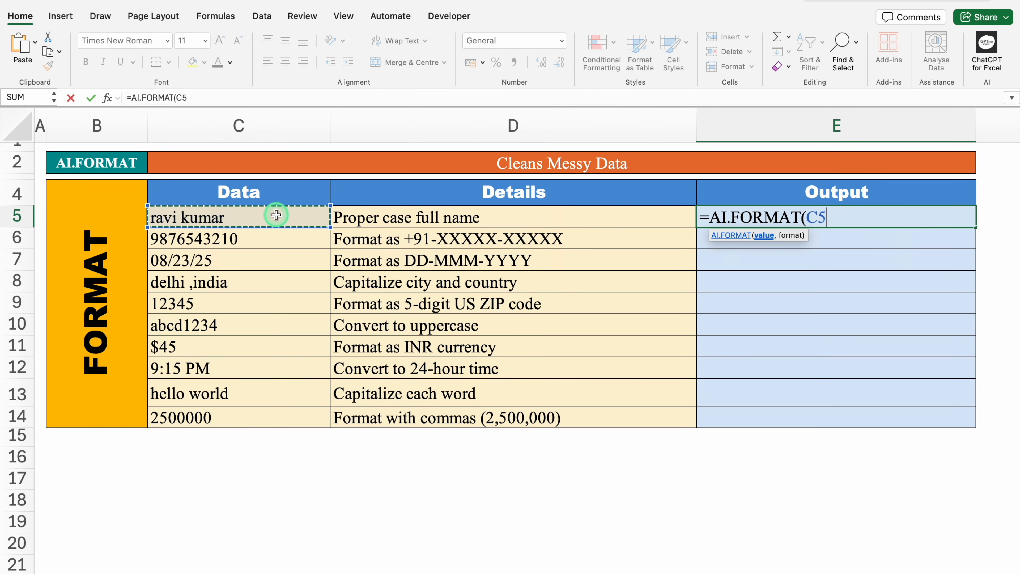
{"action": "left_click_drag", "start_coordinate": [276, 215], "coordinate": [280, 408]}
{"action": "type", "text": ","}
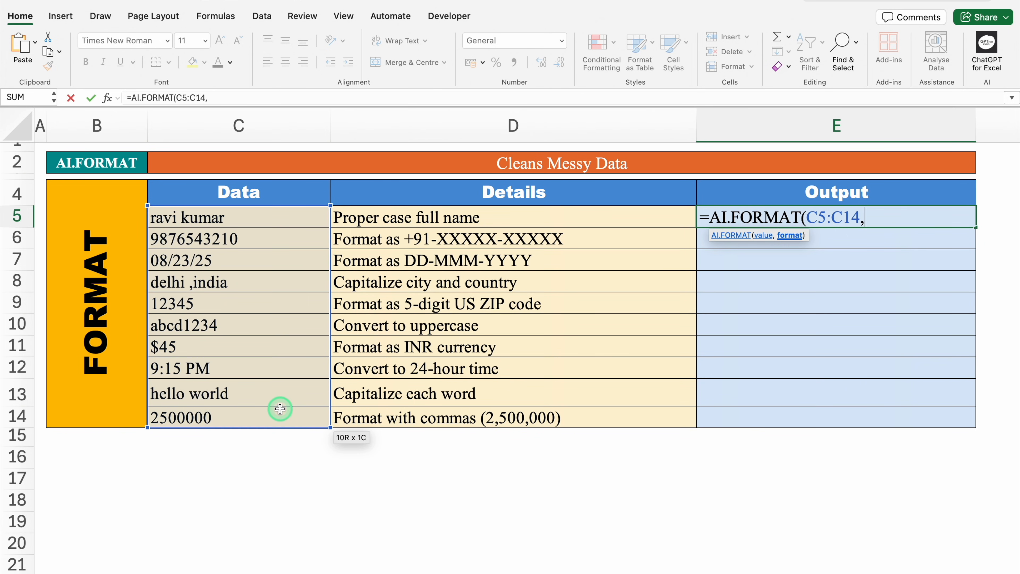
{"action": "left_click", "coordinate": [438, 218]}
{"action": "left_click_drag", "start_coordinate": [439, 218], "coordinate": [456, 409]}
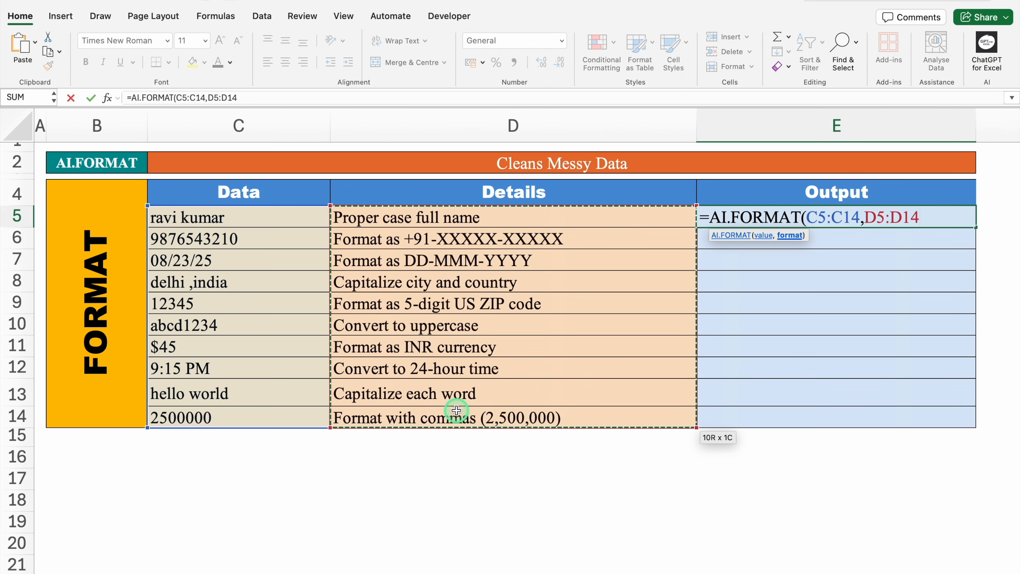
{"action": "type", "text": ")"}
{"action": "key", "text": "Return"}
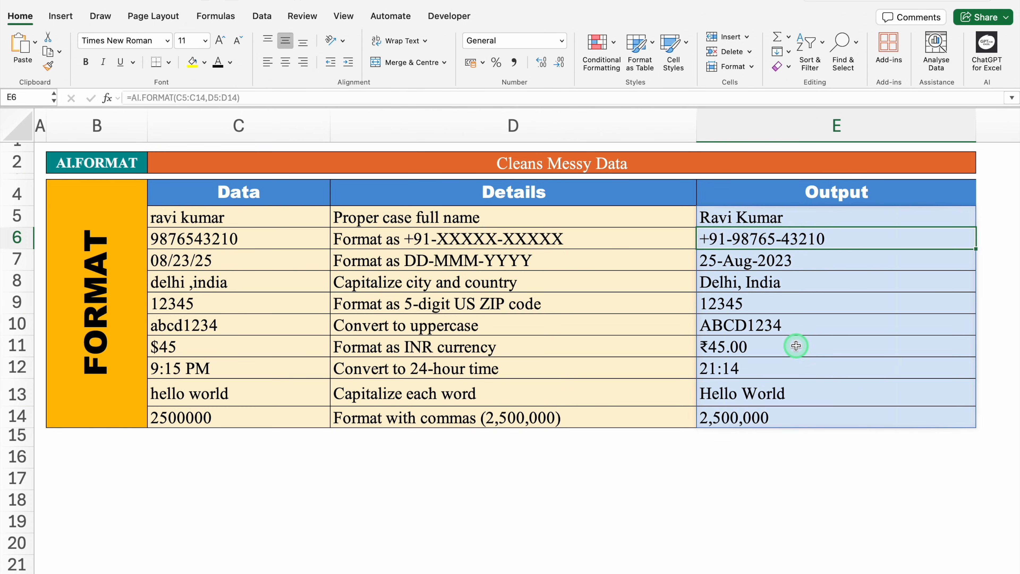
- Compare the INR currency output in E11 with its source value in C11 and instruction in D11
{"action": "left_click", "coordinate": [511, 347]}
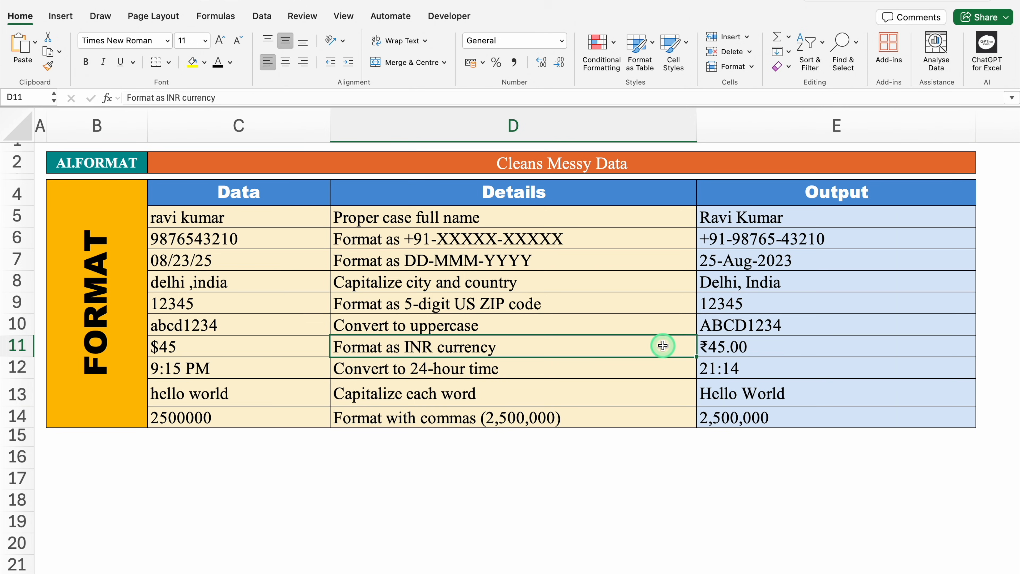
{"action": "left_click", "coordinate": [268, 345]}
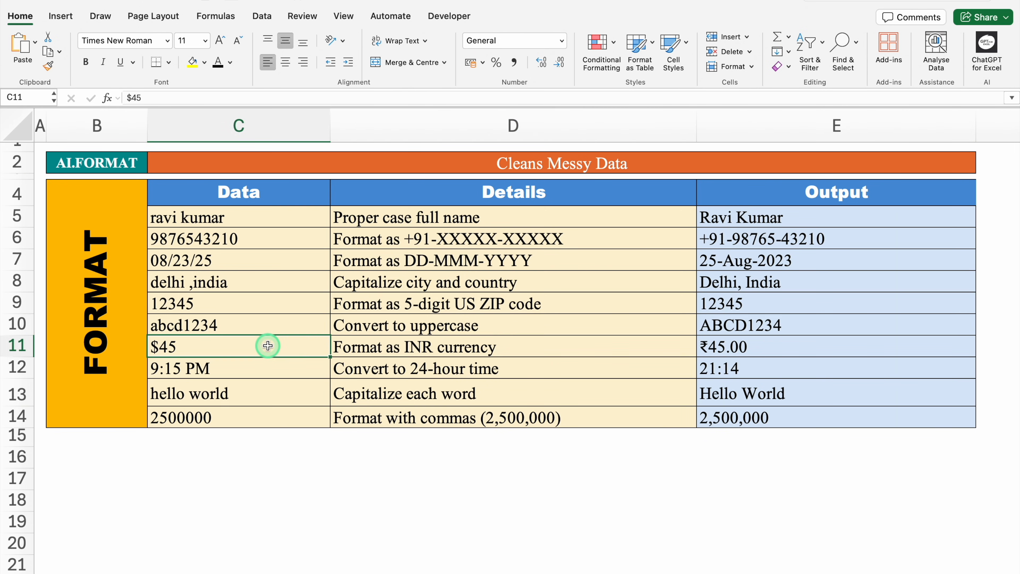
{"action": "left_click", "coordinate": [767, 347]}
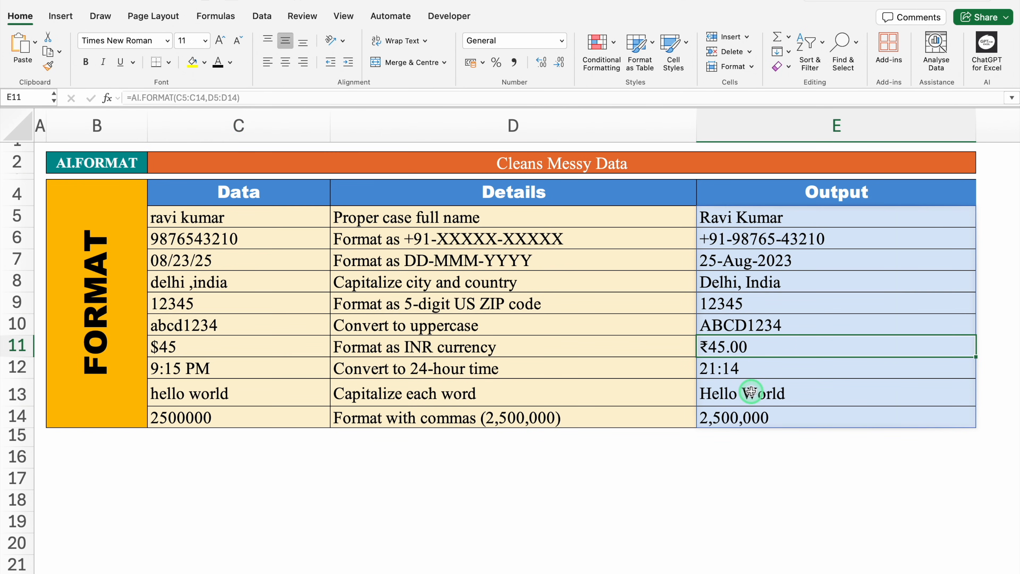
- Clear the spilled AI.FORMAT results from the Output cells E5:E14
{"action": "left_click", "coordinate": [723, 219]}
{"action": "left_click_drag", "start_coordinate": [725, 253], "coordinate": [740, 419]}
{"action": "key", "text": "Delete"}
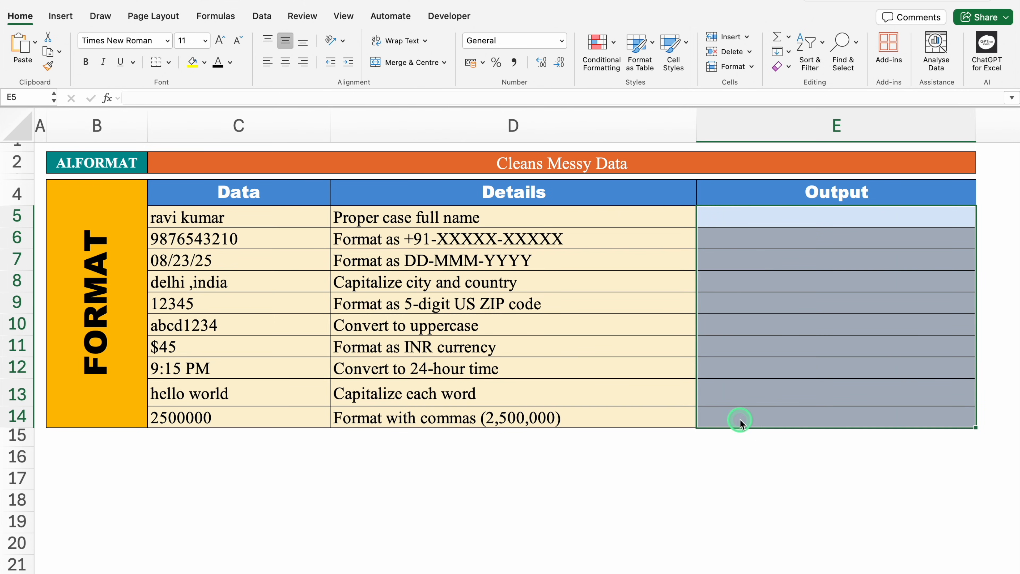
- Enter =AI.FORMAT(C5,D5) in E5 and fill the formula down through E14
{"action": "left_click", "coordinate": [730, 219]}
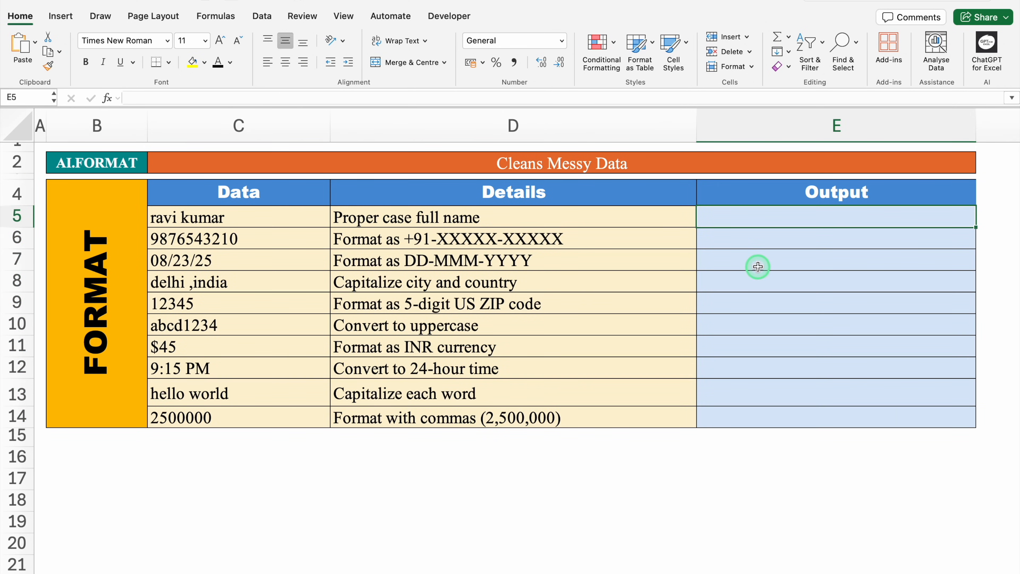
{"action": "type", "text": "="}
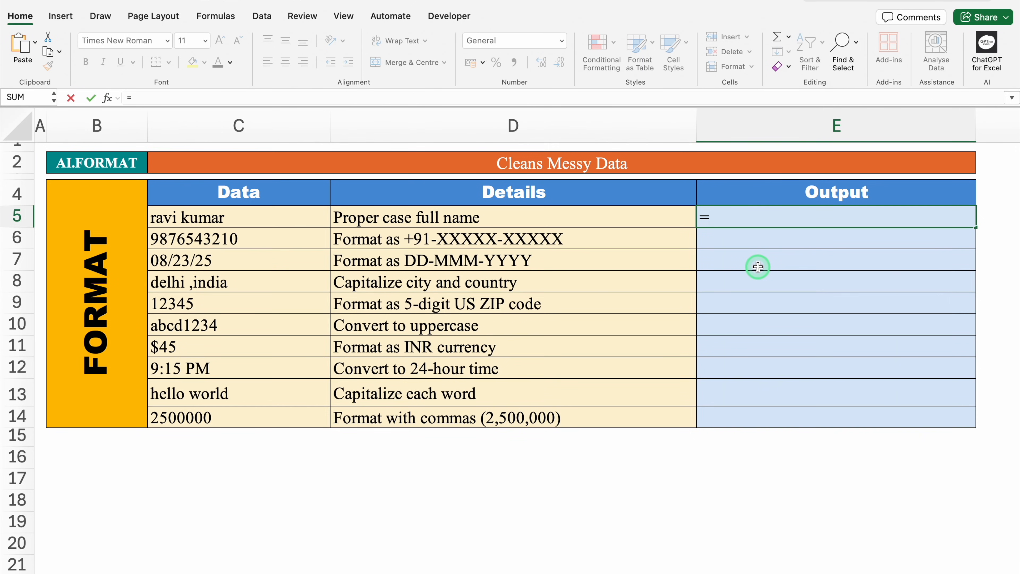
{"action": "type", "text": "AI."}
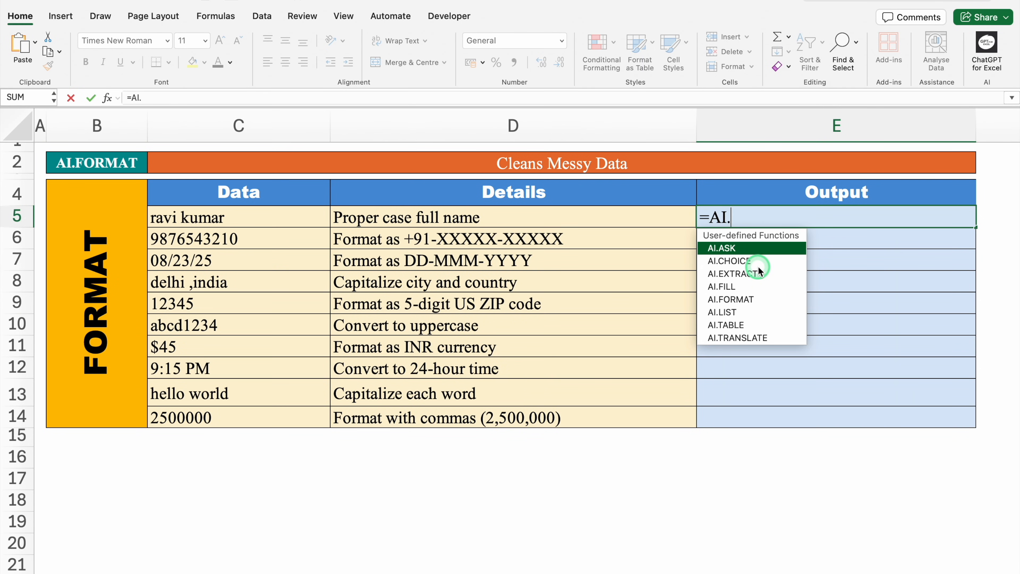
{"action": "double_click", "coordinate": [756, 301]}
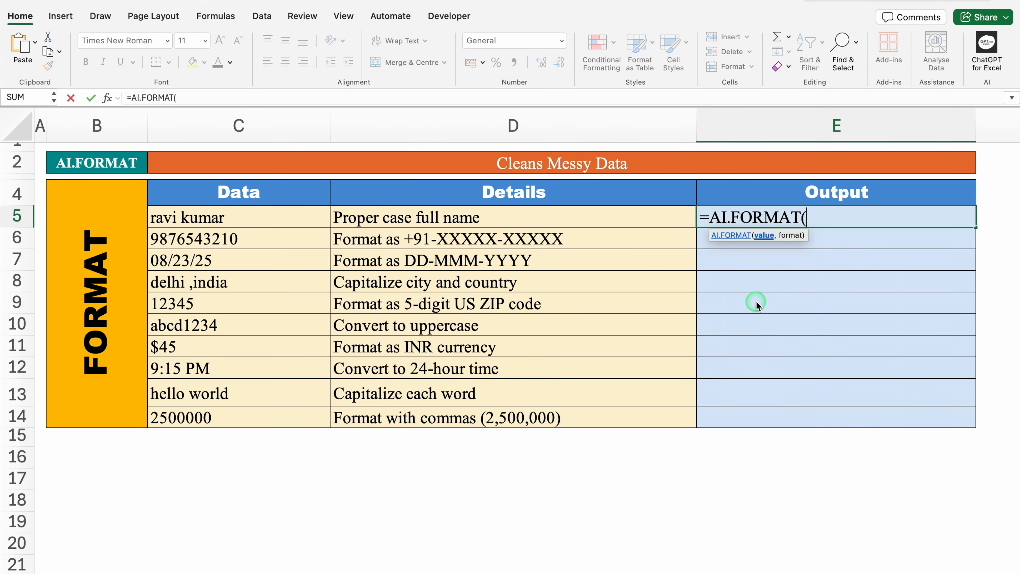
{"action": "left_click", "coordinate": [283, 220]}
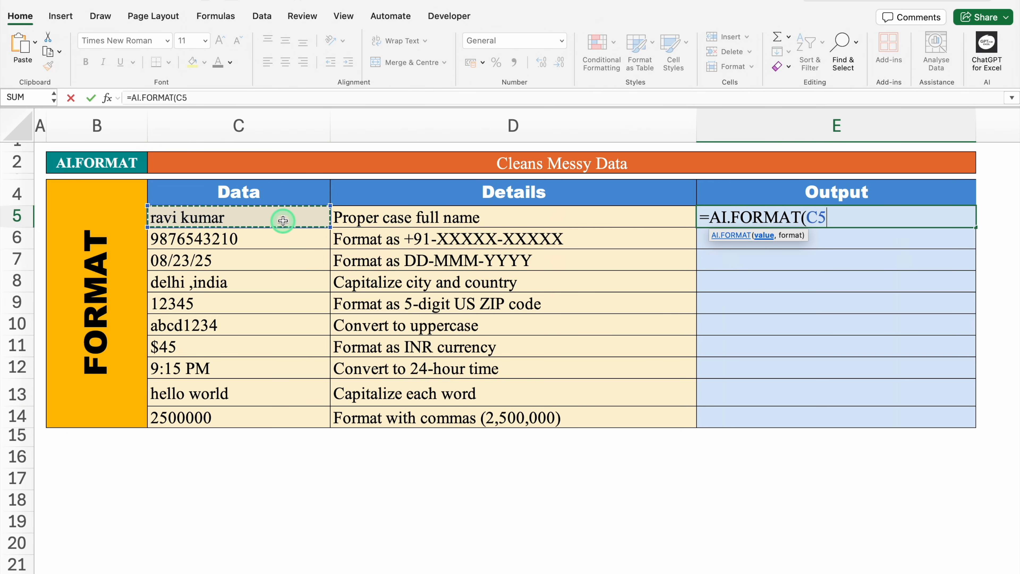
{"action": "type", "text": ","}
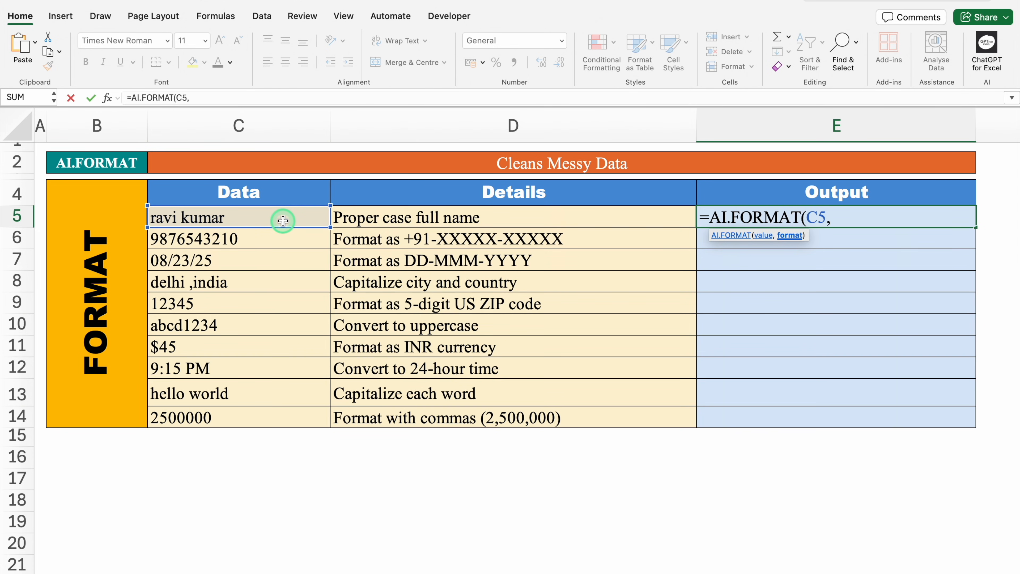
{"action": "left_click", "coordinate": [405, 216]}
{"action": "type", "text": ")"}
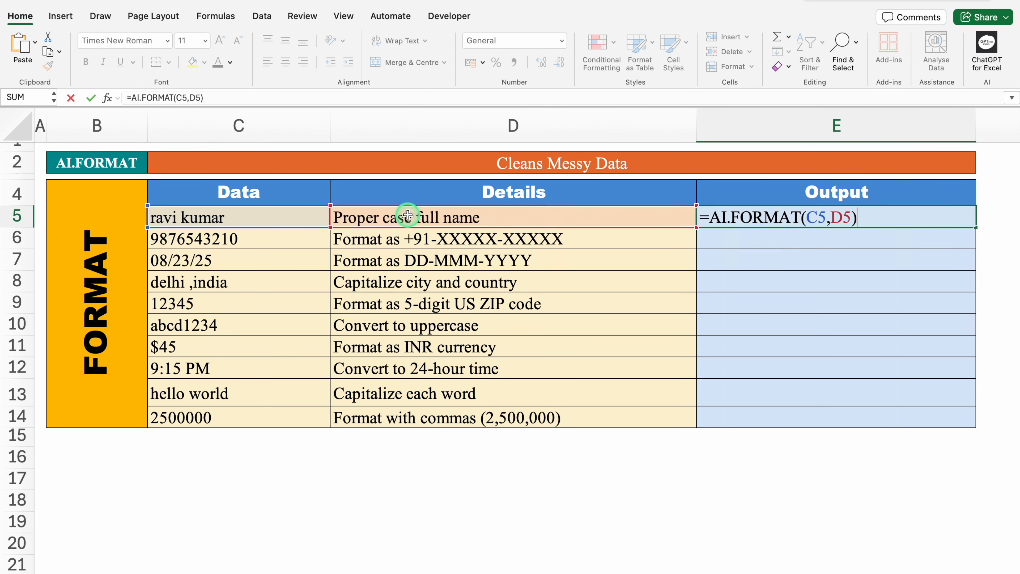
{"action": "key", "text": "Return"}
{"action": "left_click", "coordinate": [792, 221]}
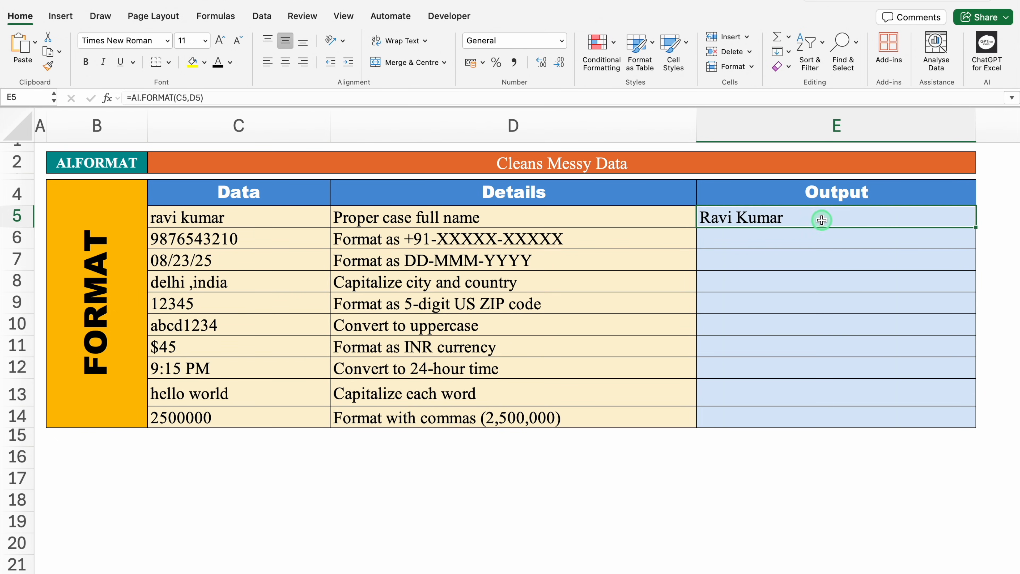
{"action": "left_click_drag", "start_coordinate": [969, 234], "coordinate": [972, 419]}
{"action": "left_click", "coordinate": [839, 489]}
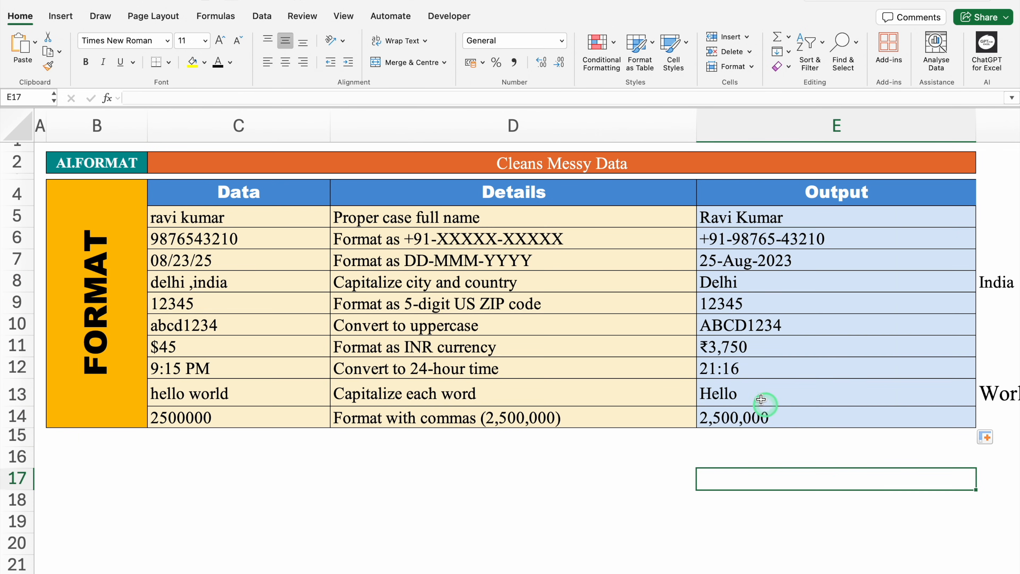
- Check the row-by-row formatting outputs for currency in E11, city and country in row 8, and capitalized words in row 13
{"action": "left_click", "coordinate": [732, 347]}
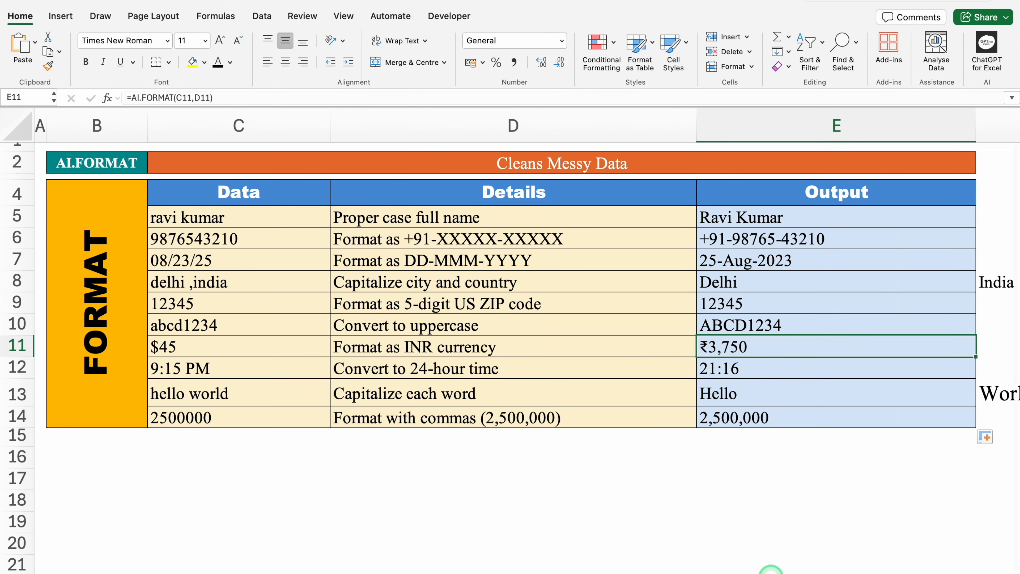
{"action": "scroll", "coordinate": [510, 302], "scroll_direction": "down", "scroll_amount": 2}
{"action": "left_click", "coordinate": [661, 266]}
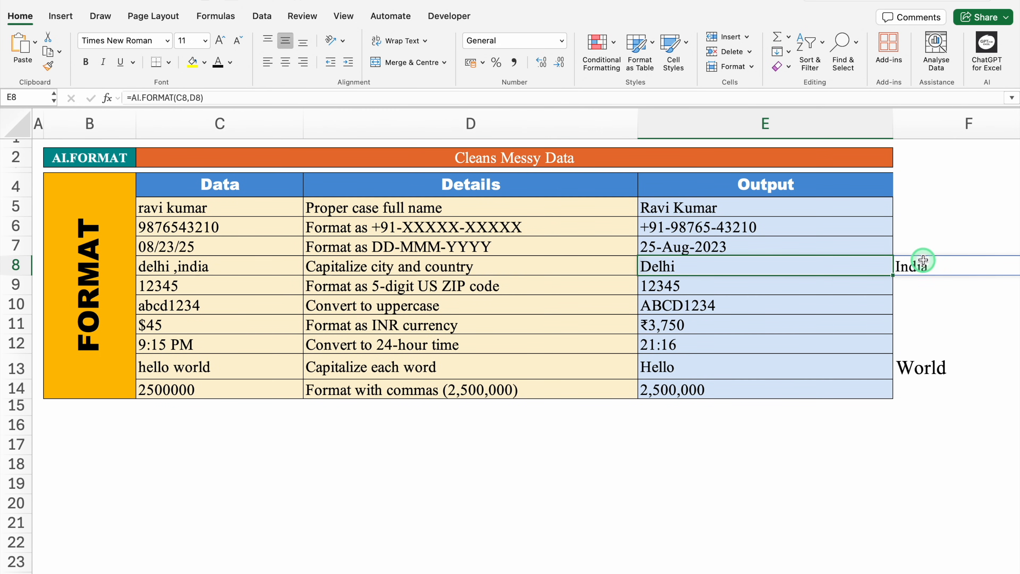
{"action": "left_click", "coordinate": [815, 369]}
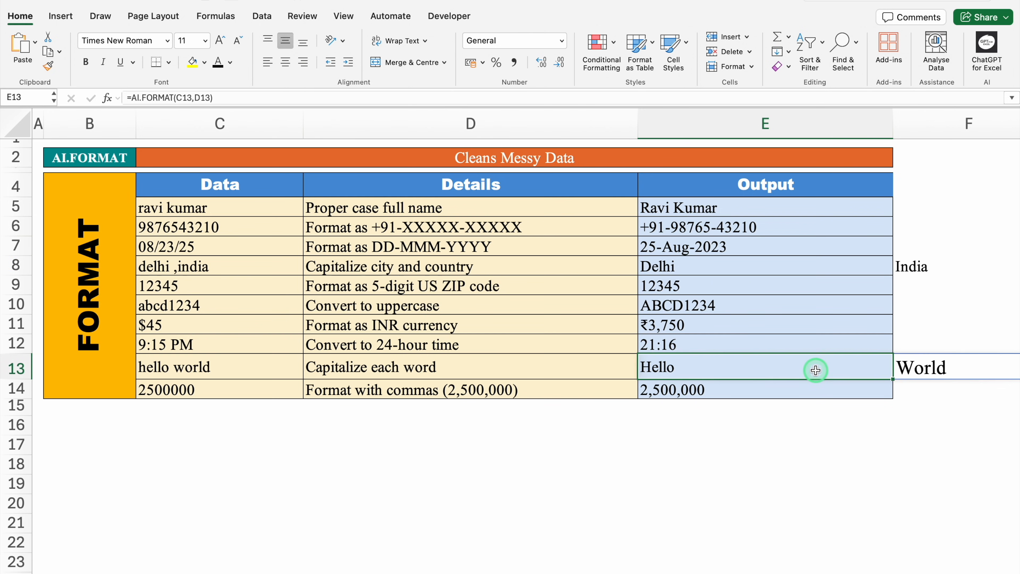
{"action": "left_click", "coordinate": [935, 366]}
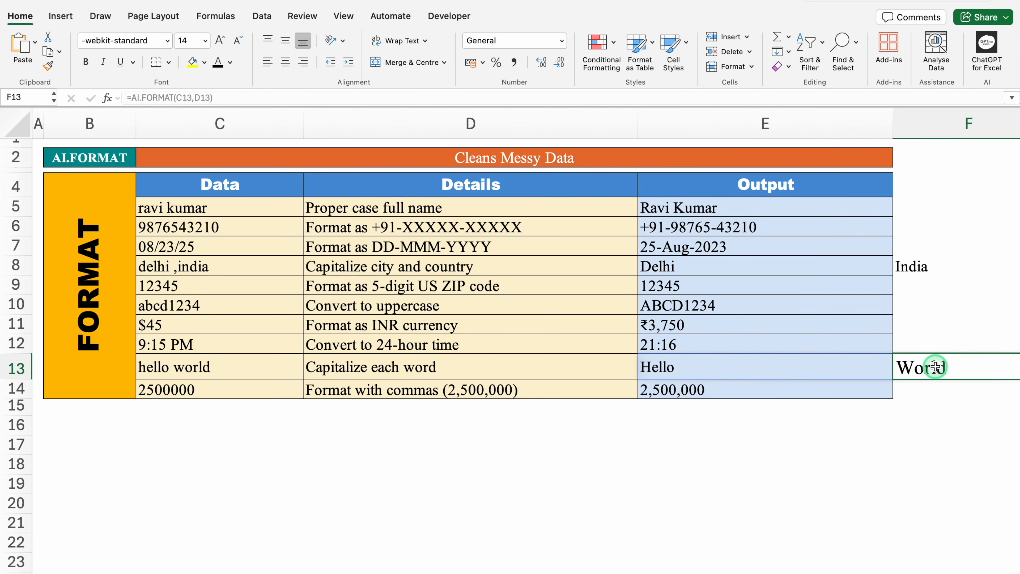
{"action": "left_click", "coordinate": [842, 458]}
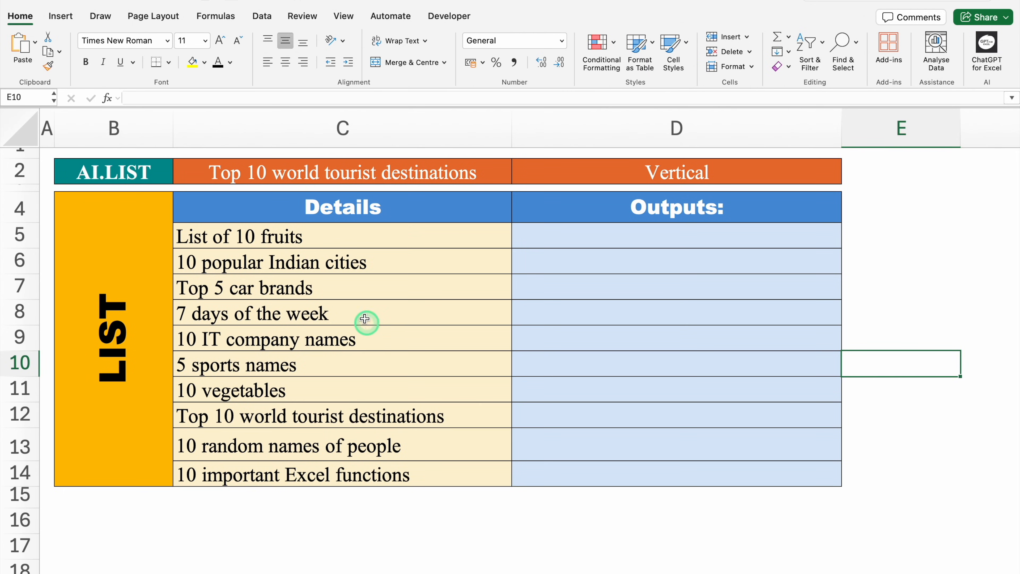
- Review the sample list prompts in the Details column of the AI.LIST sheet, from fruits to Excel functions
{"action": "left_click", "coordinate": [339, 239]}
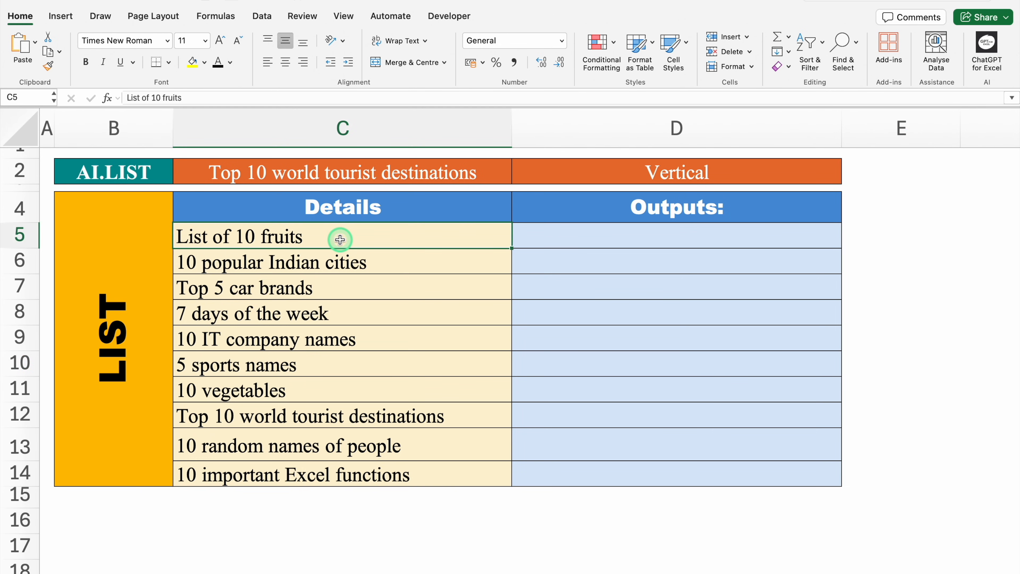
{"action": "left_click", "coordinate": [284, 389]}
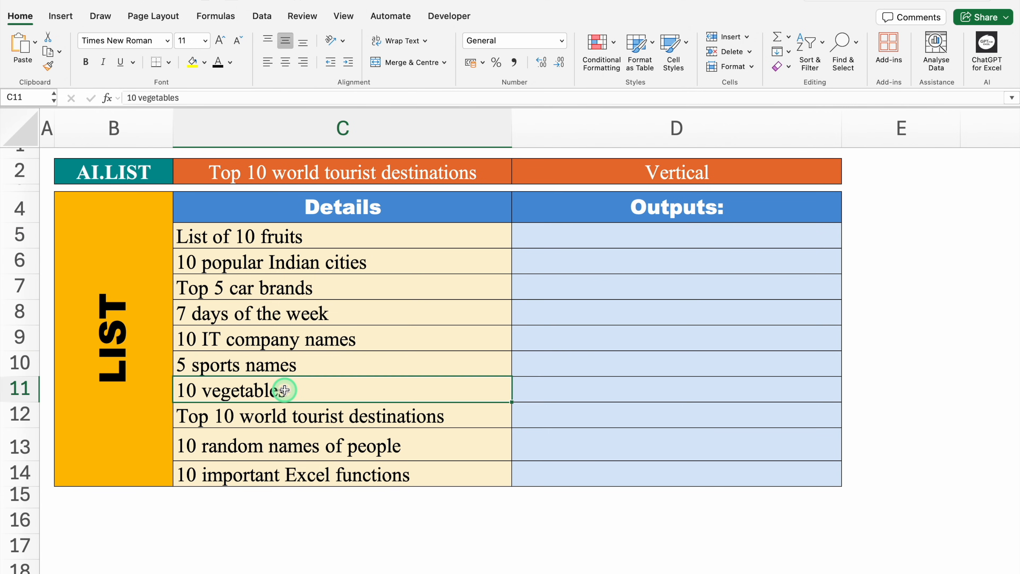
{"action": "left_click", "coordinate": [329, 476]}
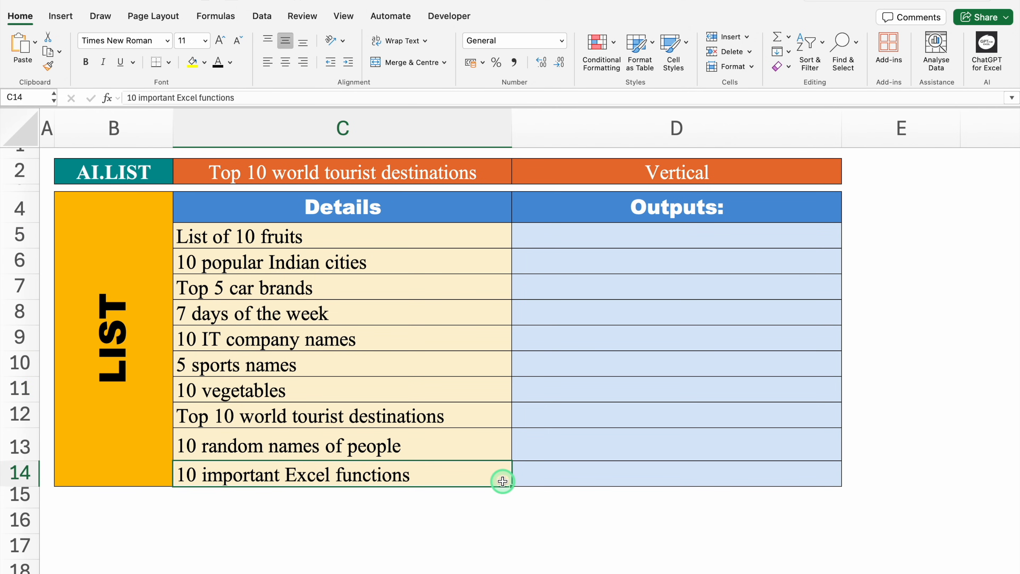
{"action": "left_click", "coordinate": [438, 261]}
- Inspect the available list prompts in C2 and the Vertical and Horizontal orientation choices in D2
{"action": "left_click", "coordinate": [413, 169]}
{"action": "left_click", "coordinate": [518, 177]}
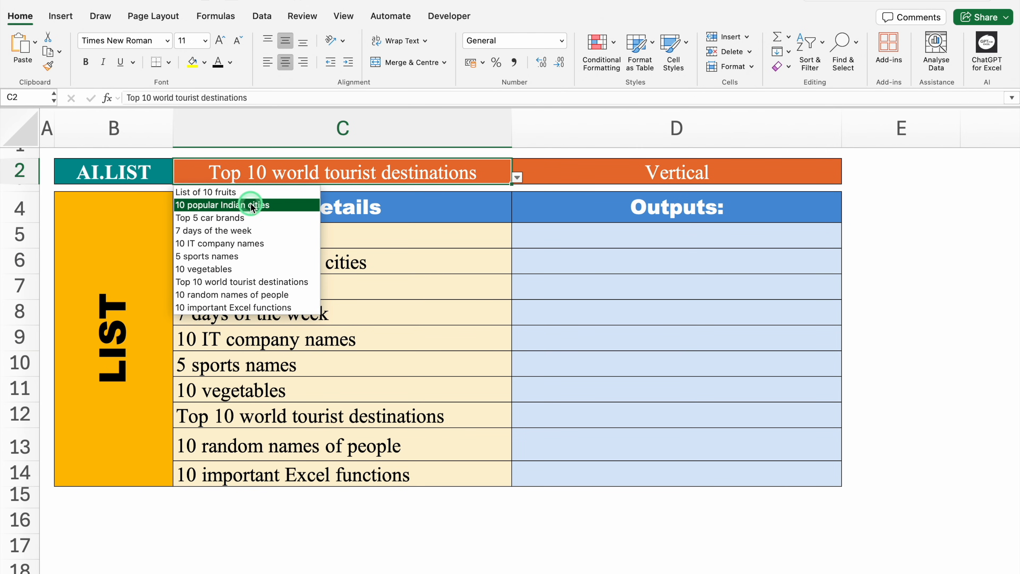
{"action": "left_click", "coordinate": [580, 173]}
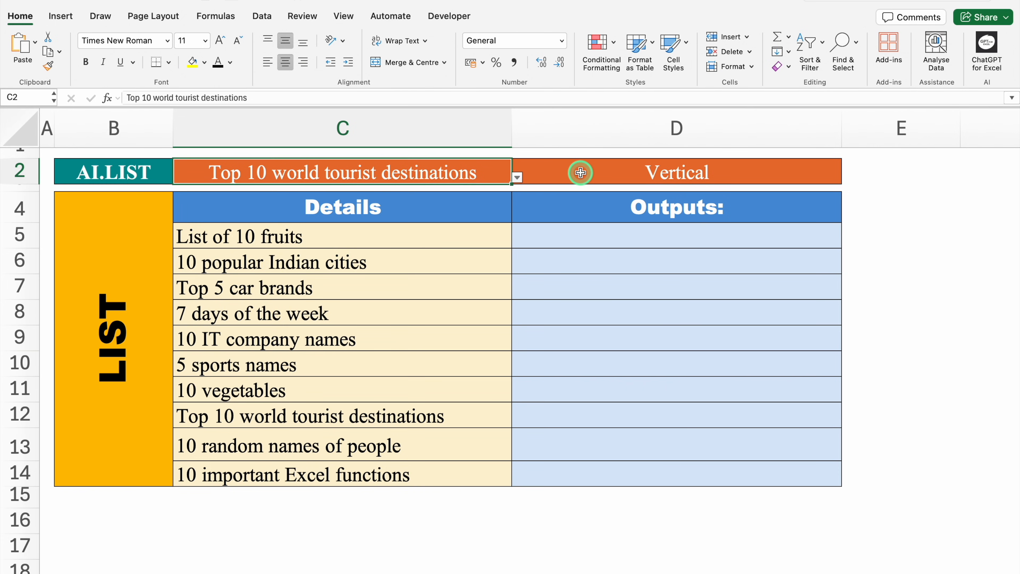
{"action": "left_click", "coordinate": [580, 172]}
{"action": "left_click", "coordinate": [847, 177]}
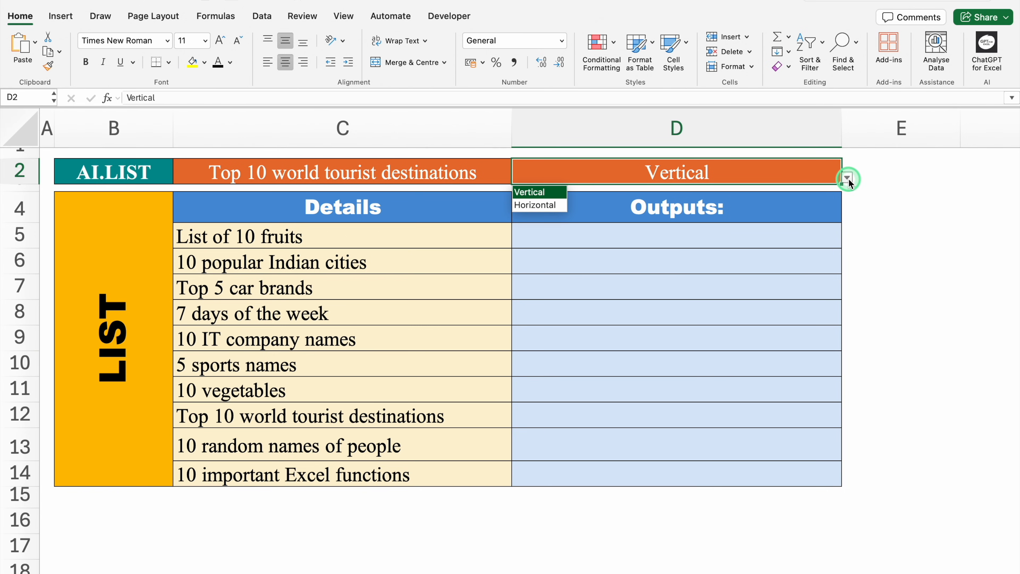
{"action": "left_click", "coordinate": [632, 173]}
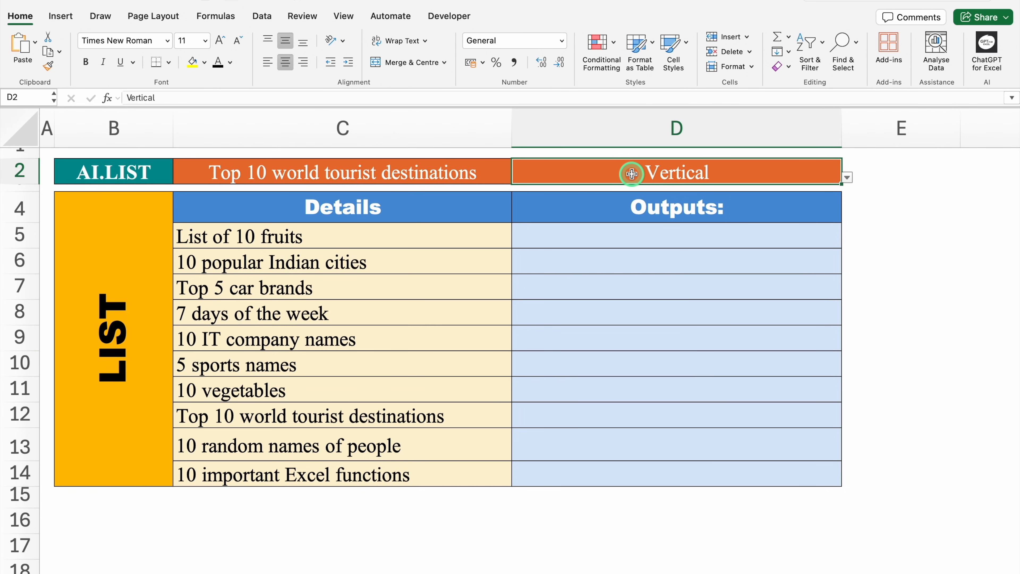
- Enter =AI.LIST(C2,D2) in D5 to generate the top 10 world tourist destinations as a vertical list
{"action": "left_click", "coordinate": [582, 240]}
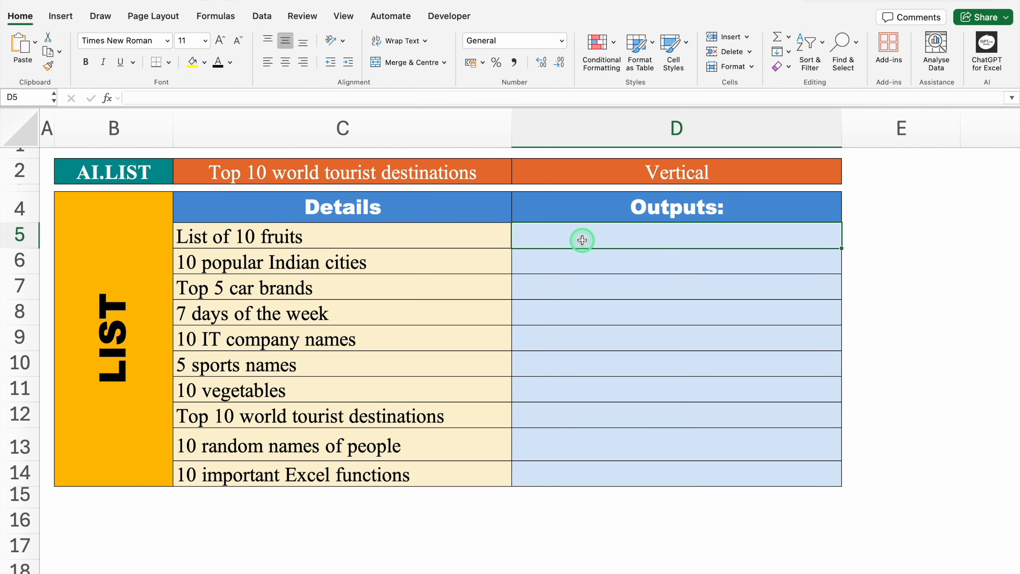
{"action": "type", "text": "="}
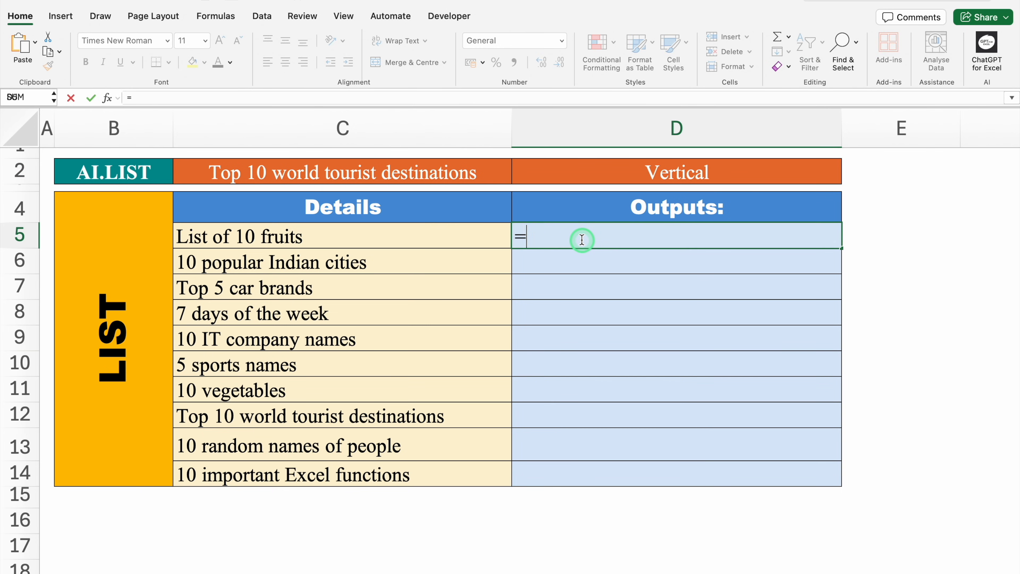
{"action": "type", "text": "AI."}
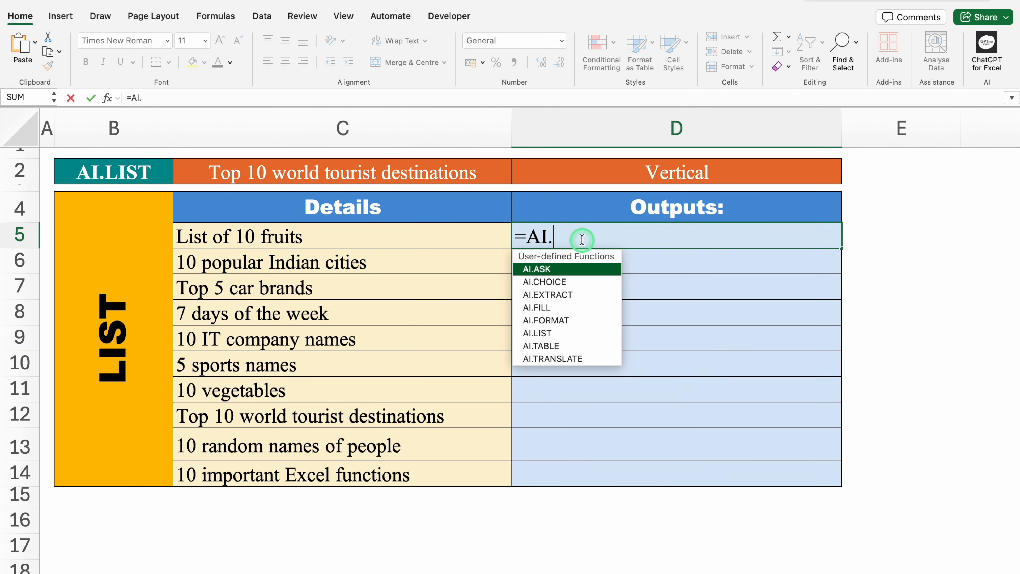
{"action": "double_click", "coordinate": [576, 332]}
{"action": "left_click_drag", "start_coordinate": [576, 330], "coordinate": [369, 196]}
{"action": "left_click", "coordinate": [349, 169]}
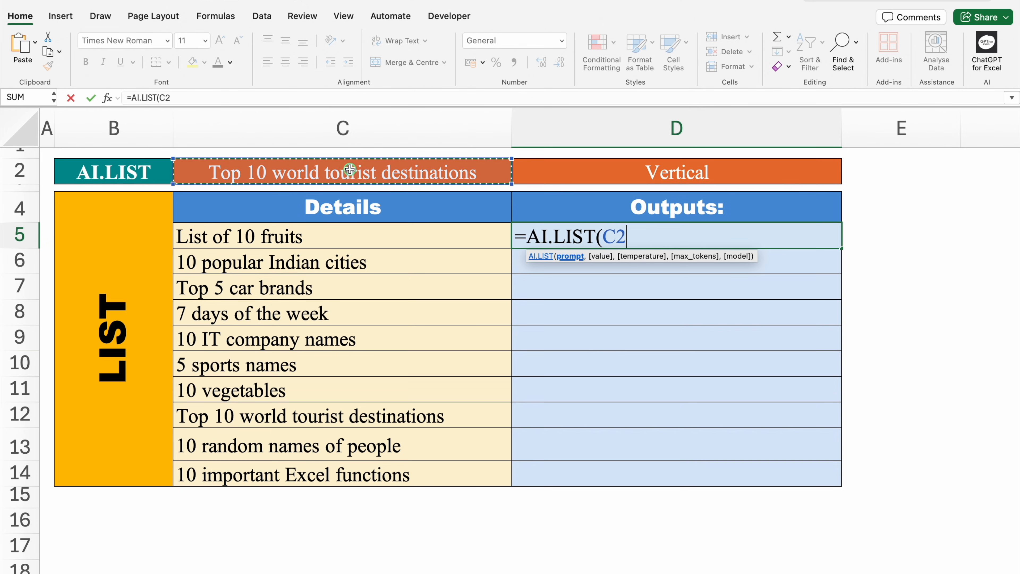
{"action": "type", "text": ","}
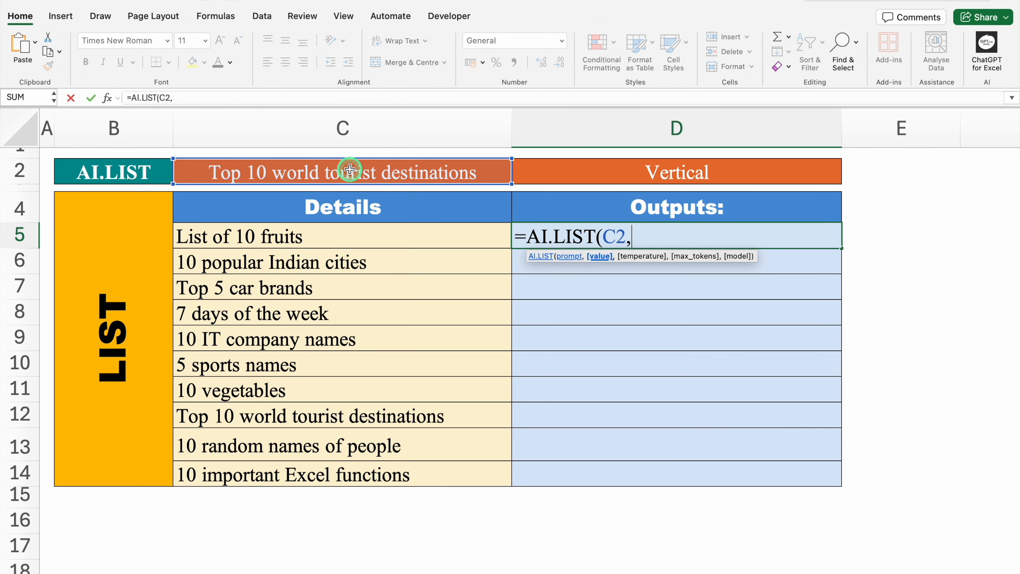
{"action": "left_click", "coordinate": [596, 173]}
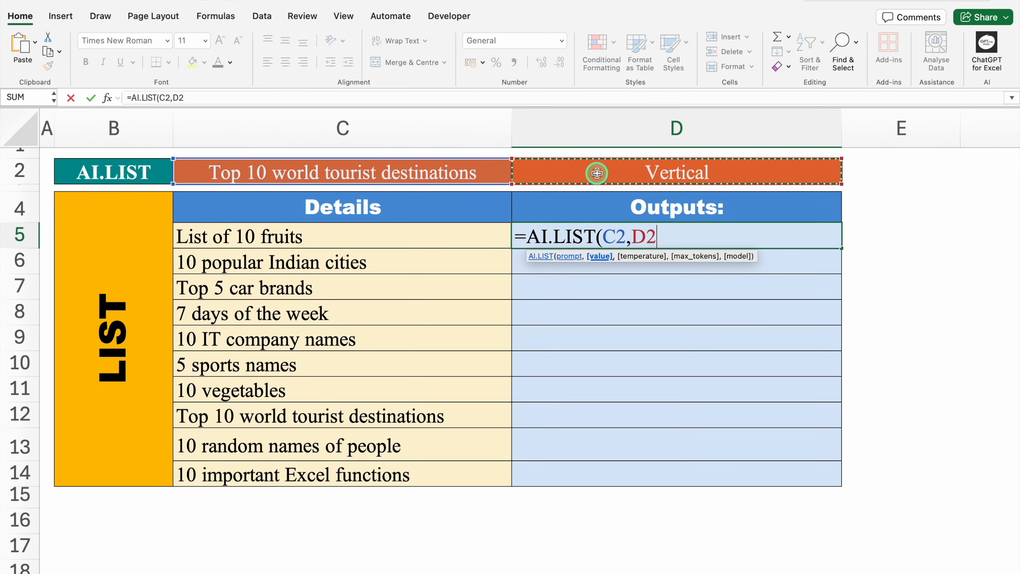
{"action": "type", "text": ")"}
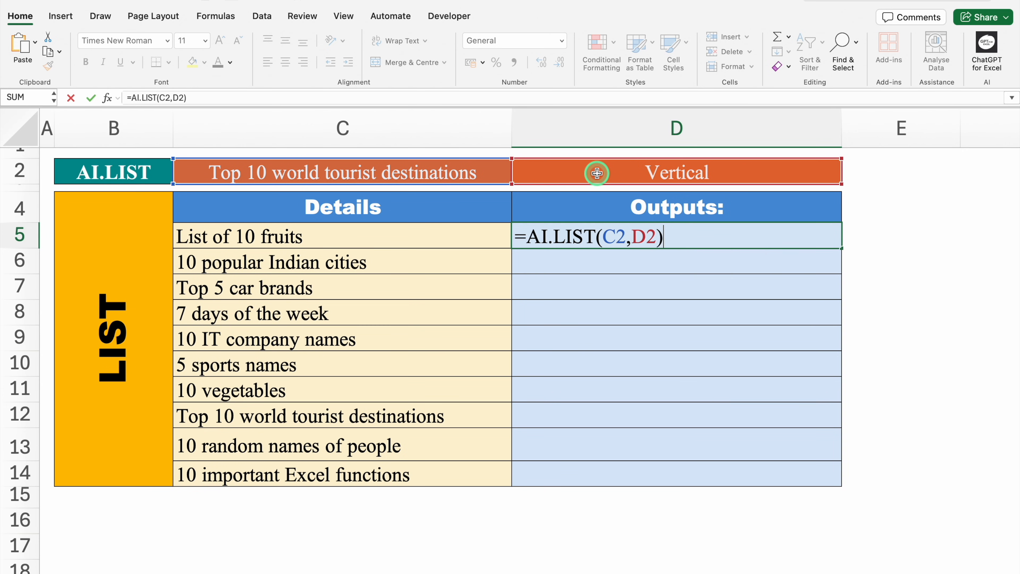
{"action": "key", "text": "Return"}
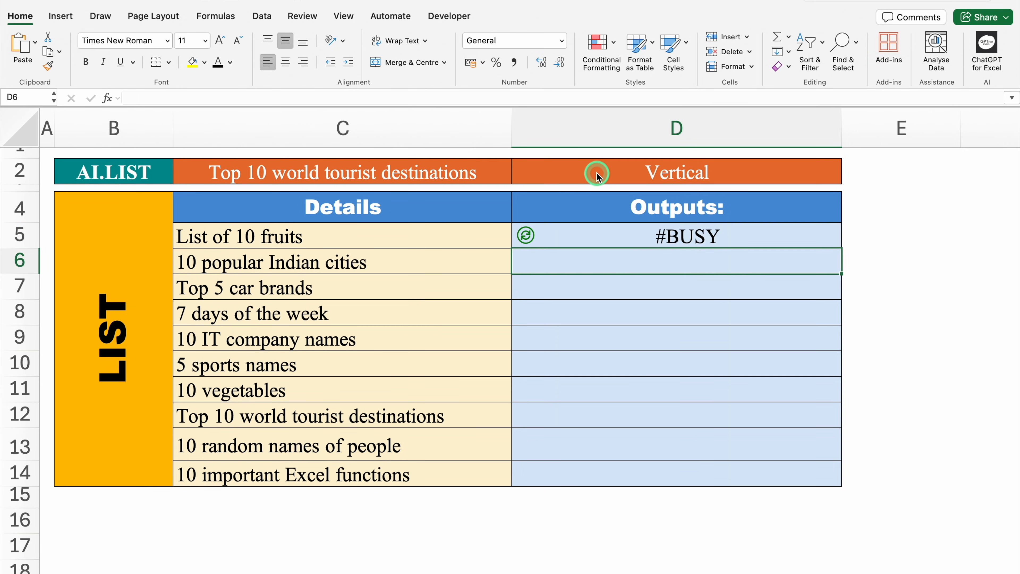
{"action": "left_click", "coordinate": [578, 238]}
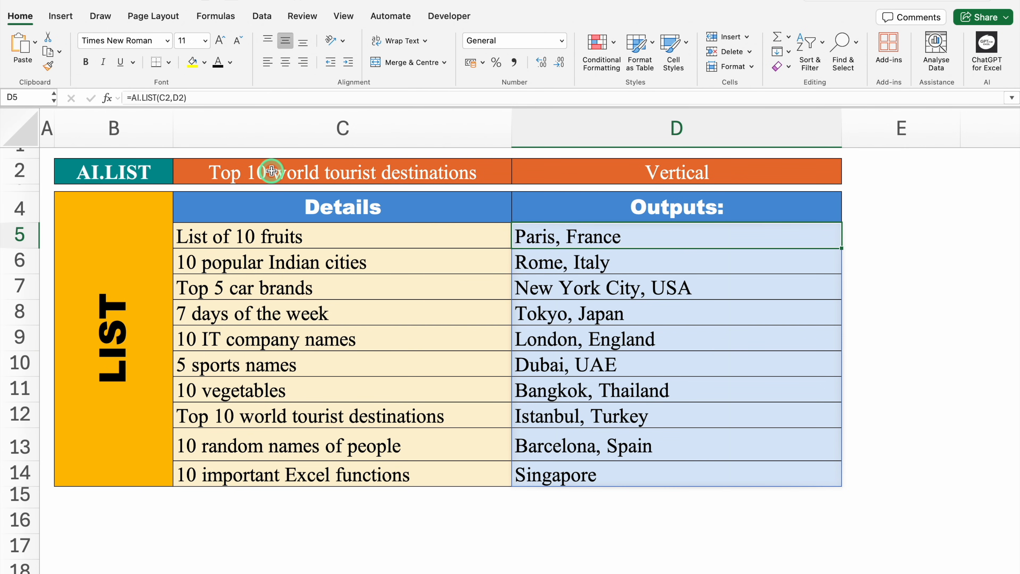
- Change the list prompt in C2 to 10 popular Indian cities, followed by 10 important Excel functions
{"action": "left_click", "coordinate": [444, 174]}
{"action": "left_click", "coordinate": [517, 176]}
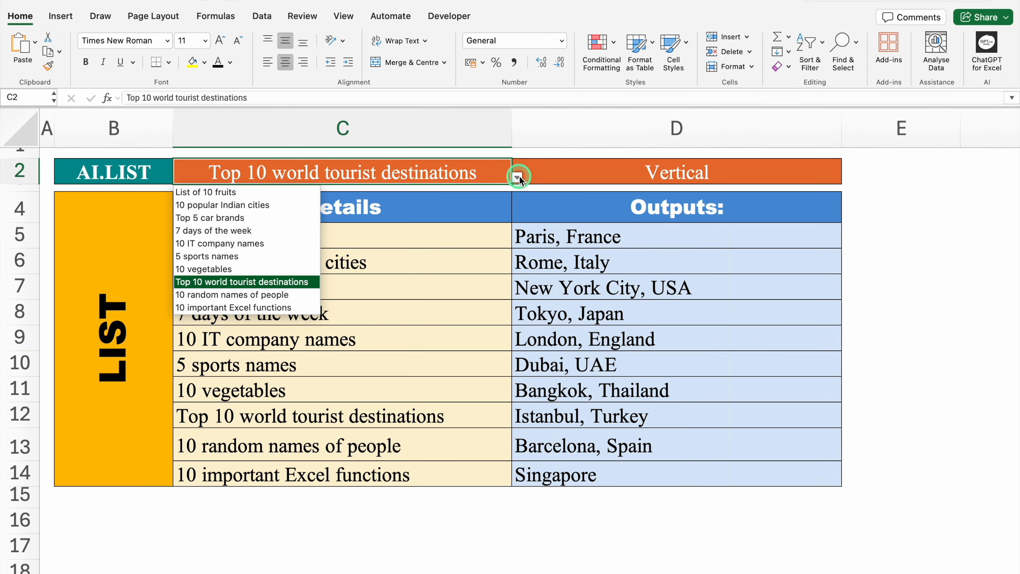
{"action": "left_click", "coordinate": [296, 205]}
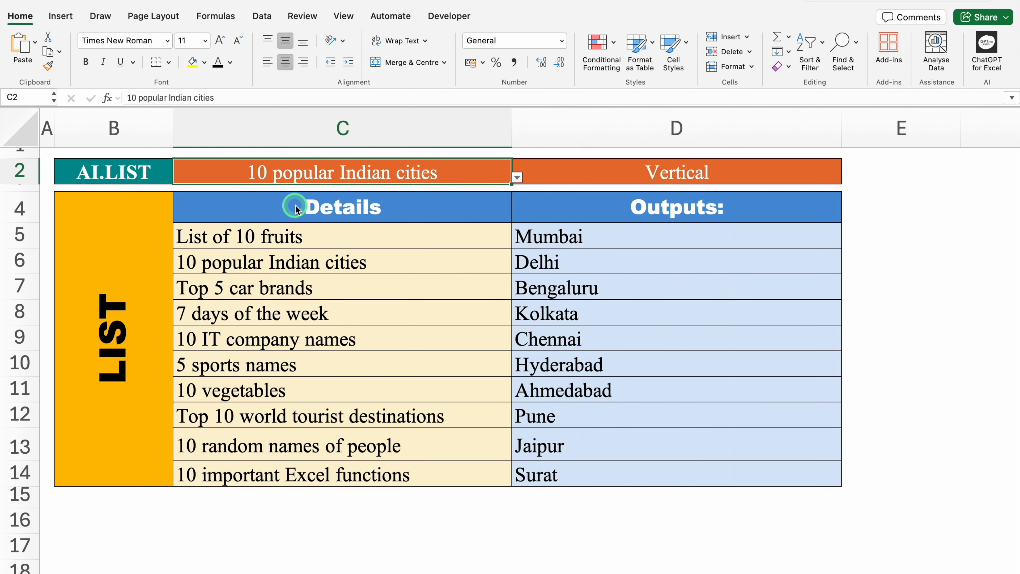
{"action": "left_click", "coordinate": [517, 177]}
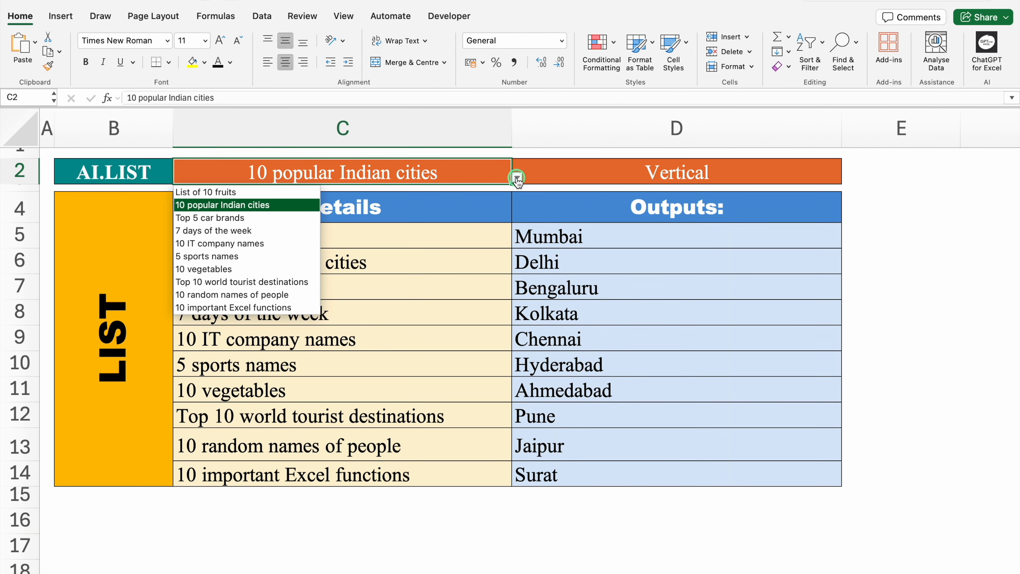
{"action": "left_click", "coordinate": [293, 308]}
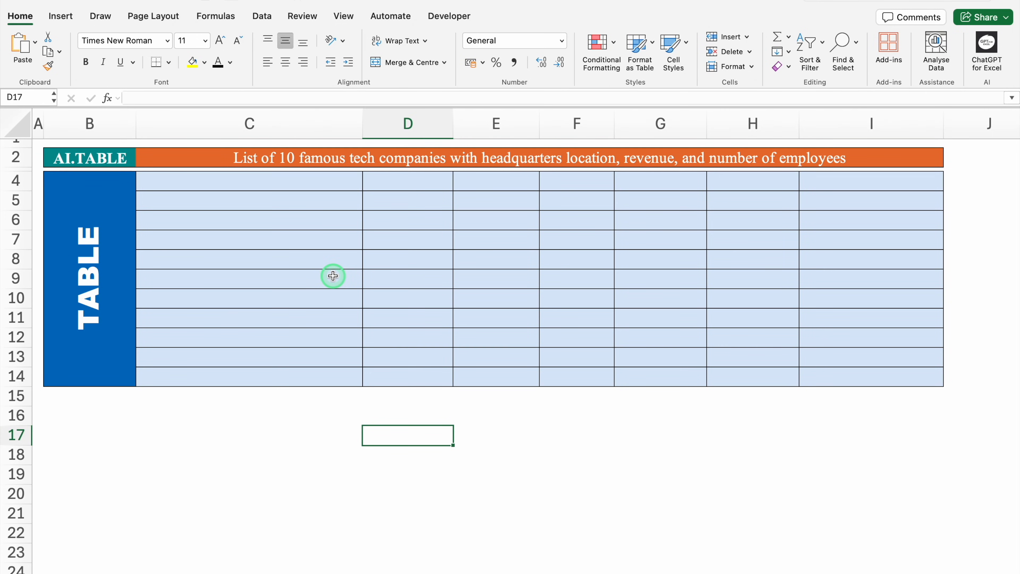
- Enter =AI.TABLE(C2) in C4 to generate the table of 10 famous tech companies
{"action": "left_click", "coordinate": [281, 185]}
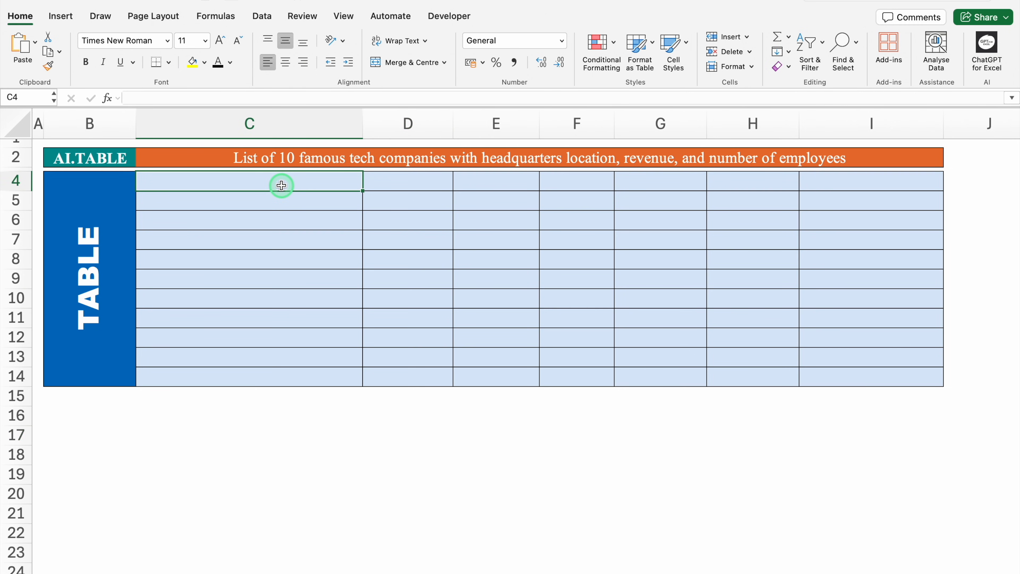
{"action": "type", "text": "=A"}
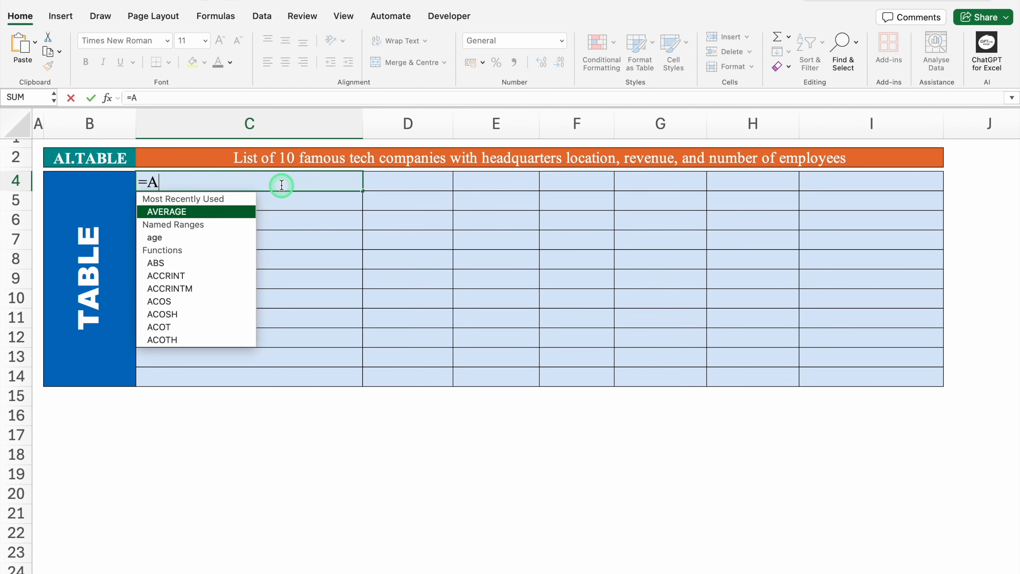
{"action": "type", "text": "I."}
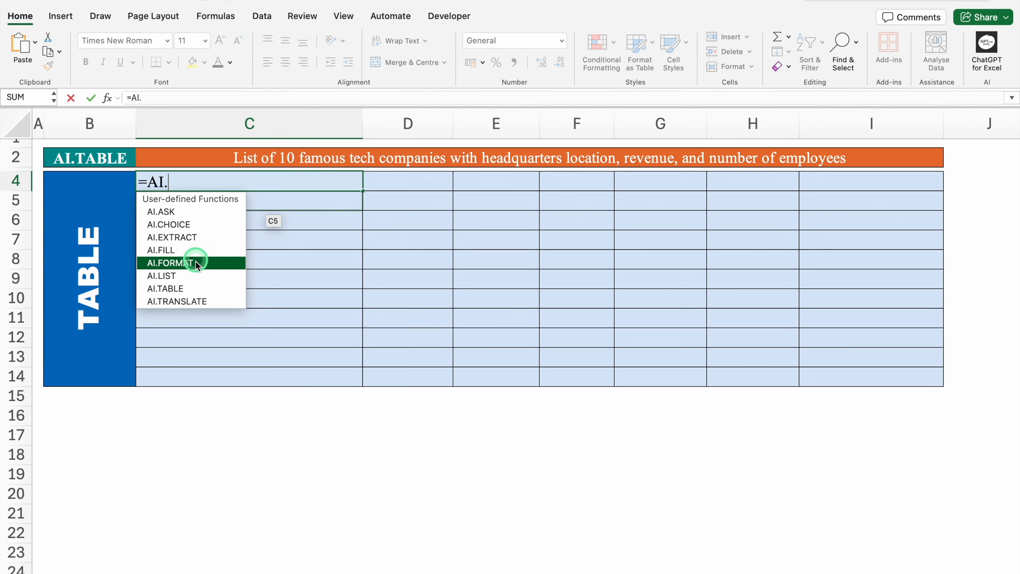
{"action": "double_click", "coordinate": [196, 286]}
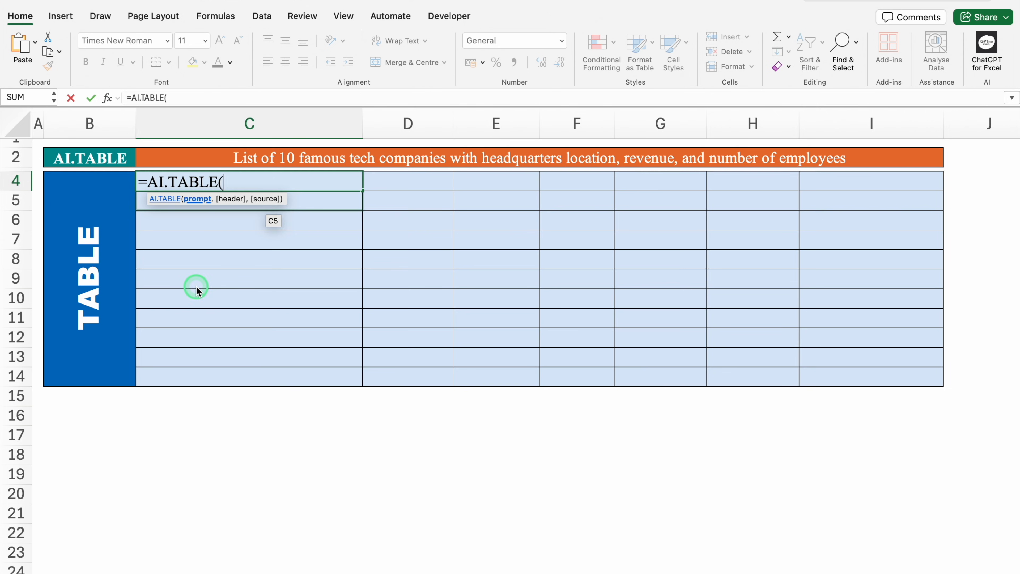
{"action": "left_click", "coordinate": [275, 158]}
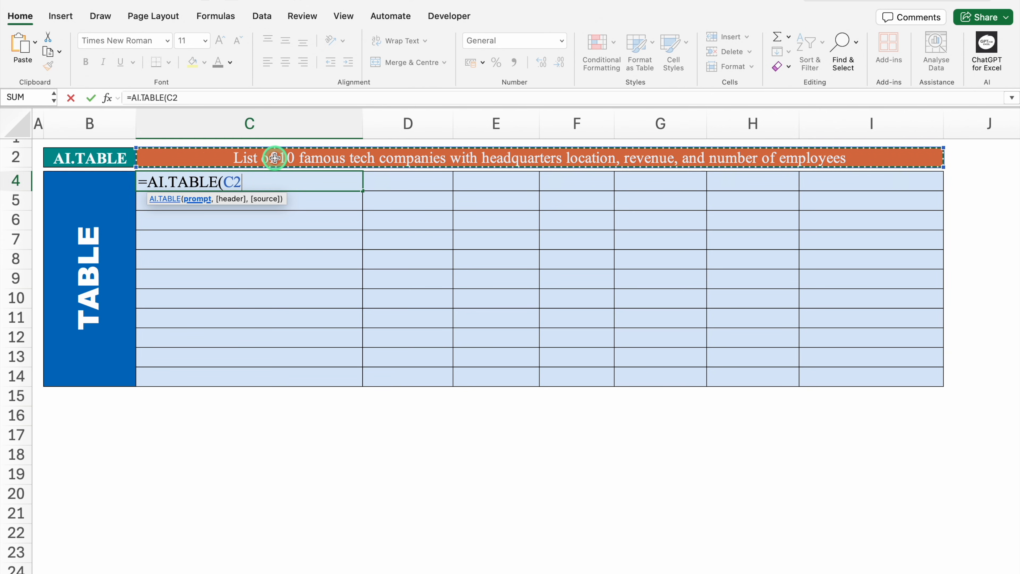
{"action": "type", "text": ")"}
{"action": "key", "text": "Return"}
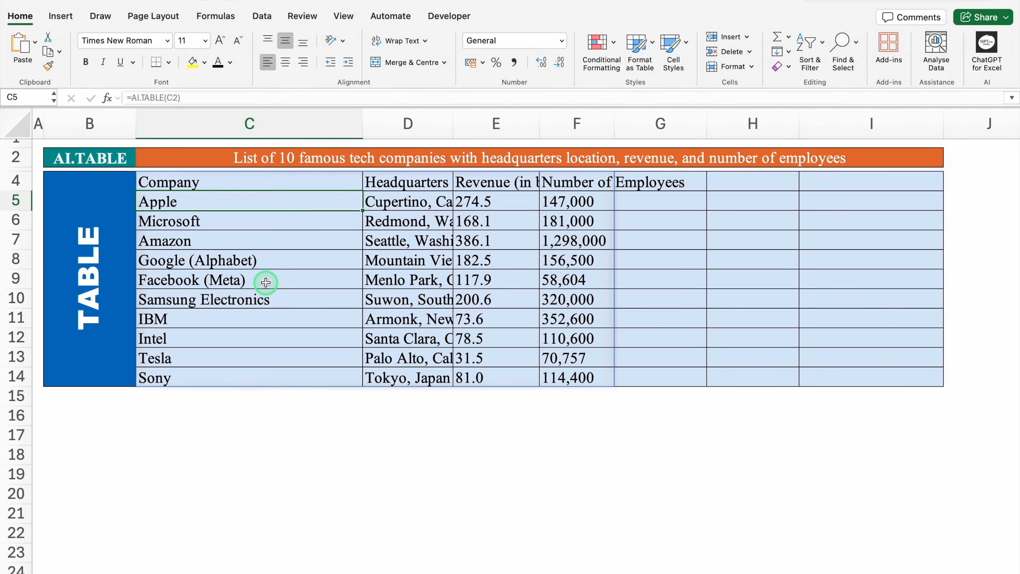
- Narrow column C to suit the company names and autofit columns D, E and F to their contents
{"action": "left_click_drag", "start_coordinate": [363, 130], "coordinate": [285, 130]}
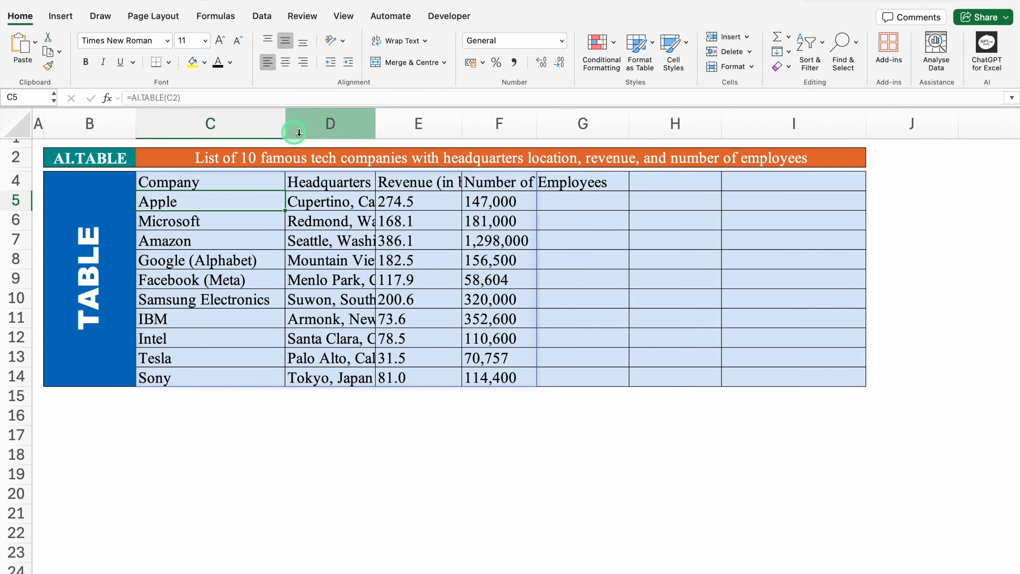
{"action": "double_click", "coordinate": [376, 124]}
{"action": "double_click", "coordinate": [600, 124]}
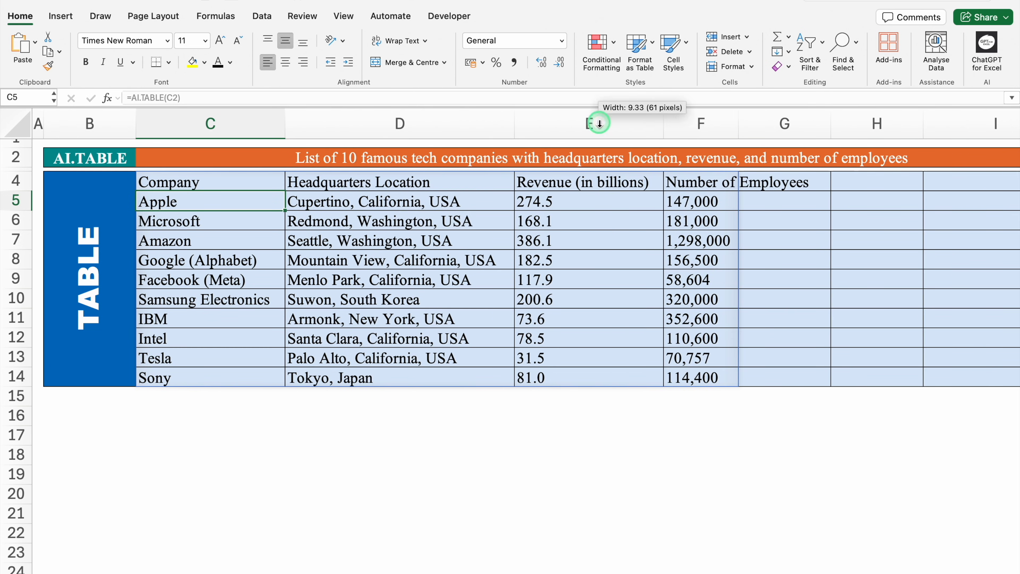
{"action": "double_click", "coordinate": [738, 124]}
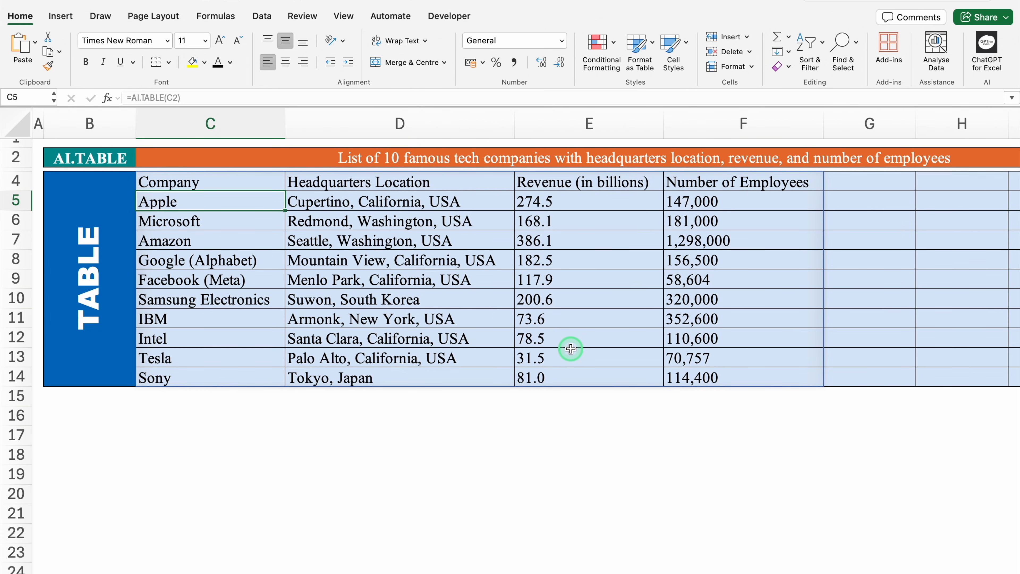
- Format the table's header row C4:I4 with bold, centred text and a yellow fill
{"action": "left_click_drag", "start_coordinate": [189, 183], "coordinate": [402, 181]}
{"action": "left_click", "coordinate": [205, 63]}
{"action": "left_click", "coordinate": [193, 66]}
{"action": "scroll", "coordinate": [573, 442], "scroll_direction": "left", "scroll_amount": 5}
{"action": "left_click", "coordinate": [574, 442]}
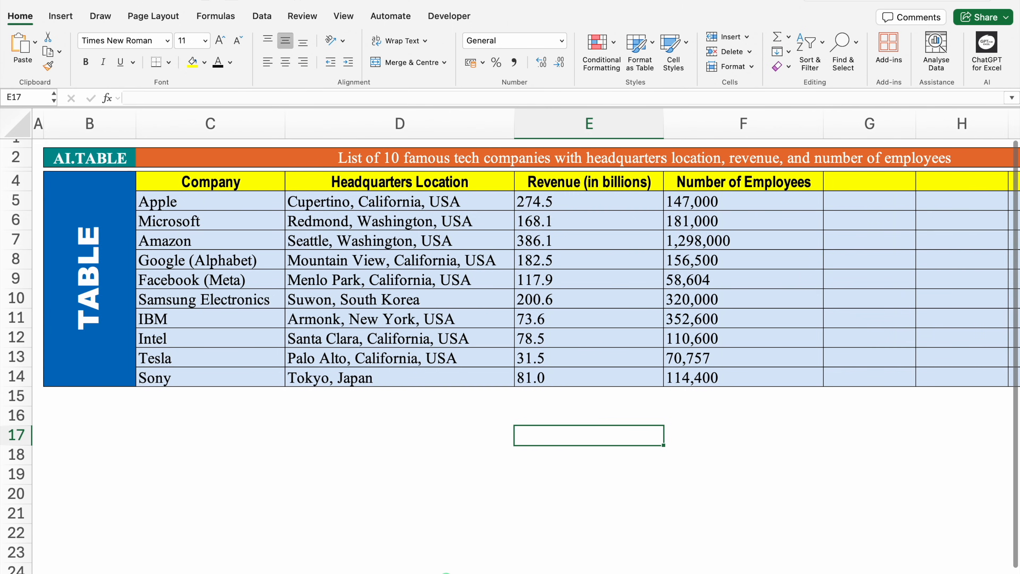
- Append ", Start Year, Founder, Products" to the table prompt in C2 to extend the generated table
{"action": "scroll", "coordinate": [603, 522], "scroll_direction": "right", "scroll_amount": 10}
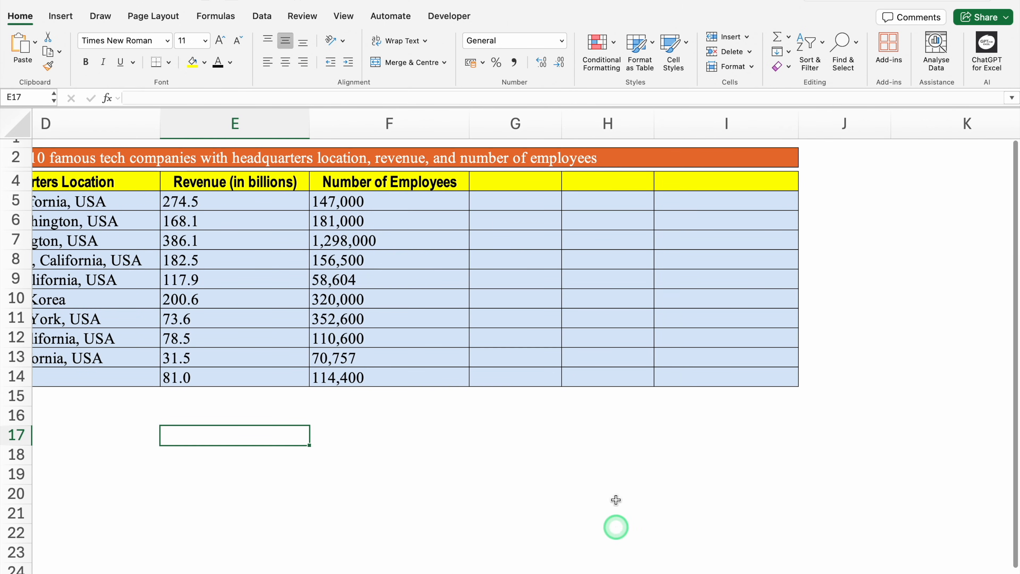
{"action": "left_click", "coordinate": [585, 159]}
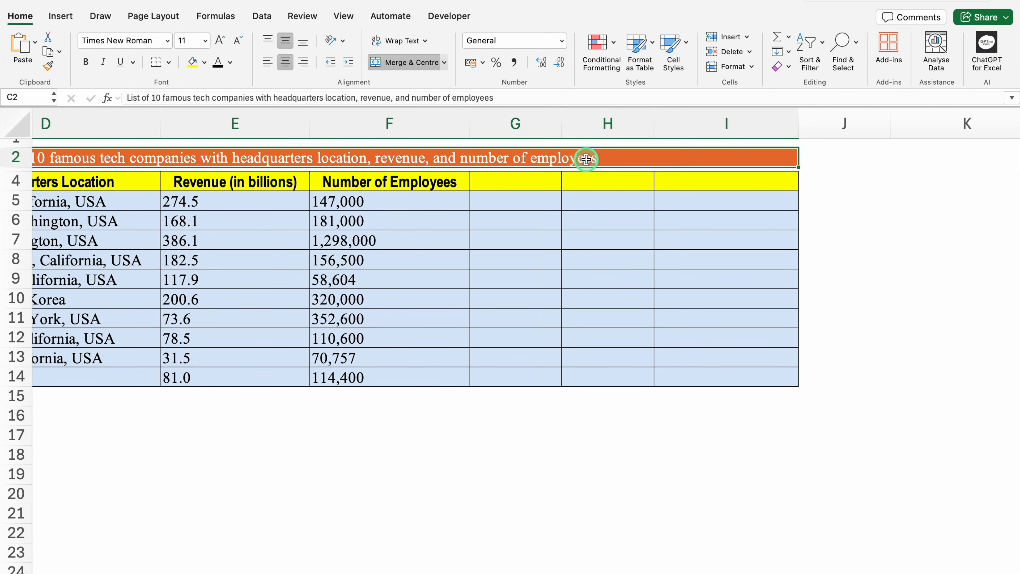
{"action": "left_click", "coordinate": [510, 97]}
{"action": "type", "text": ","}
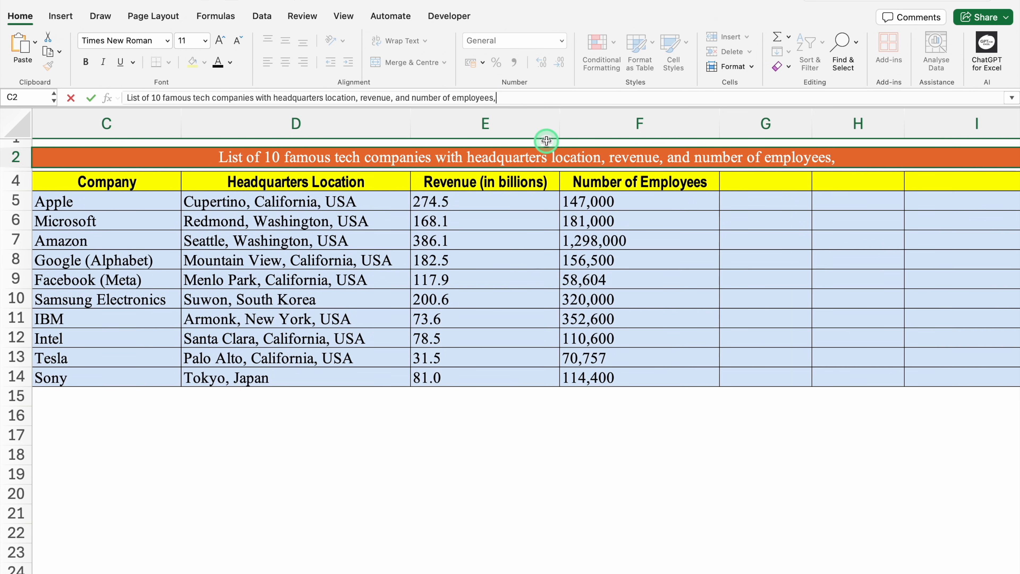
{"action": "type", "text": " Start Year, "}
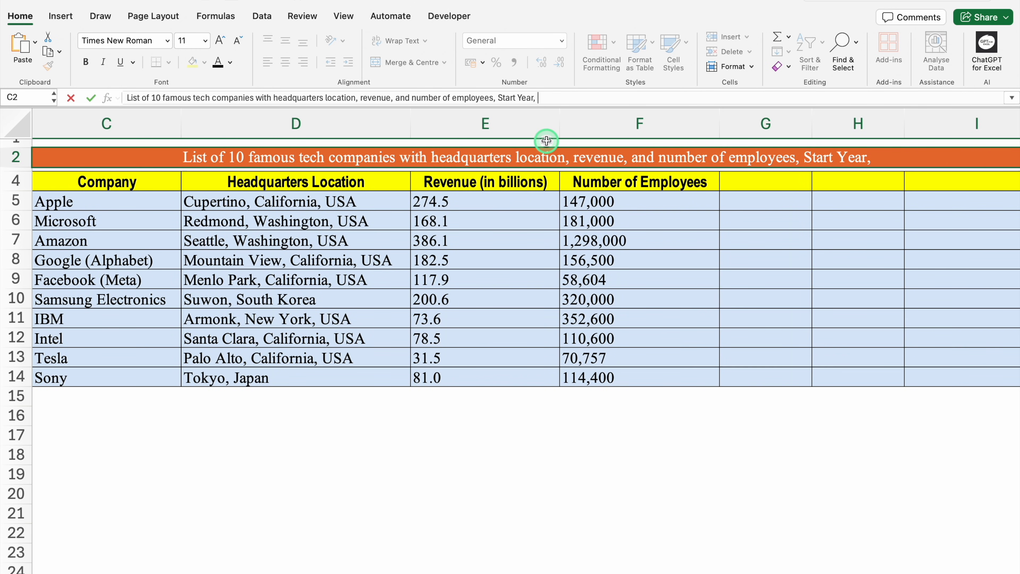
{"action": "type", "text": "Founder,"}
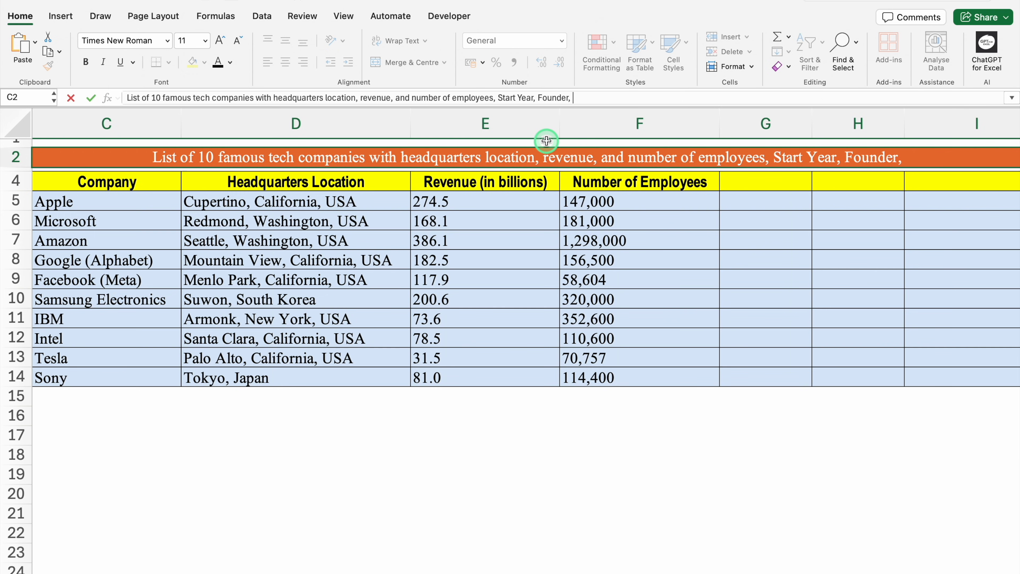
{"action": "type", "text": " Products"}
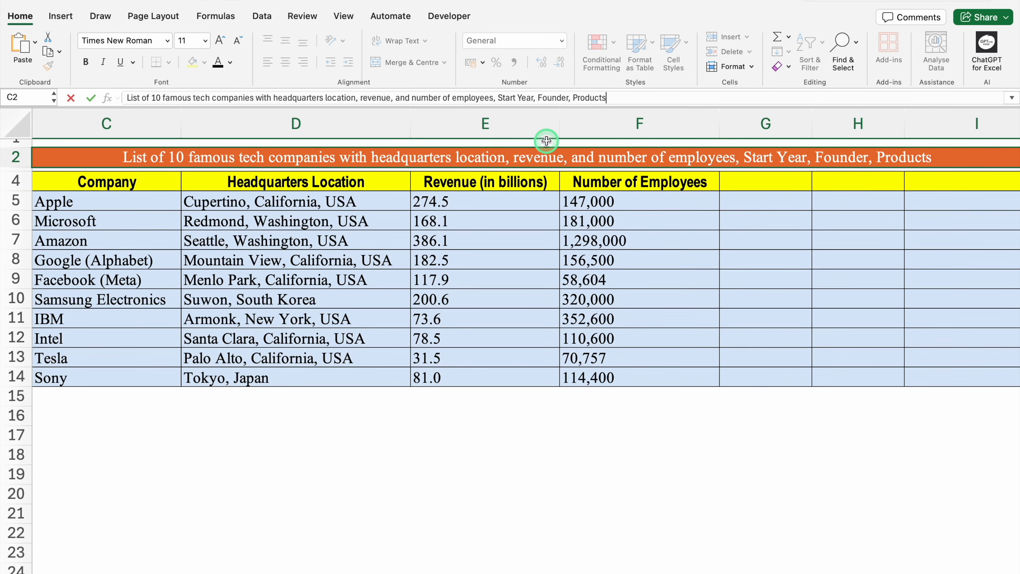
{"action": "key", "text": "Return"}
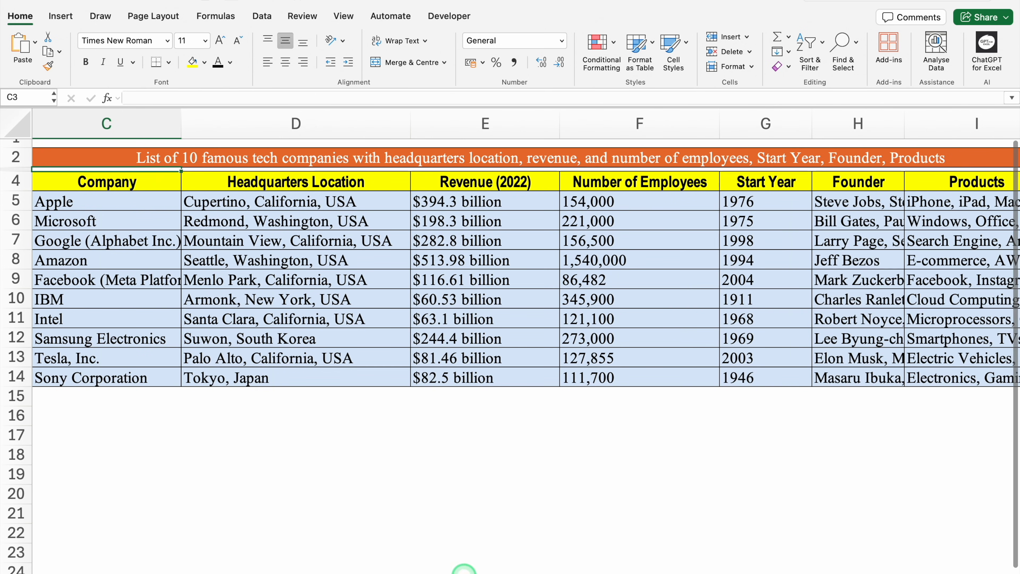
- Autofit the Founder and Products columns, H and I, to their contents
{"action": "scroll", "coordinate": [551, 562], "scroll_direction": "right", "scroll_amount": 5}
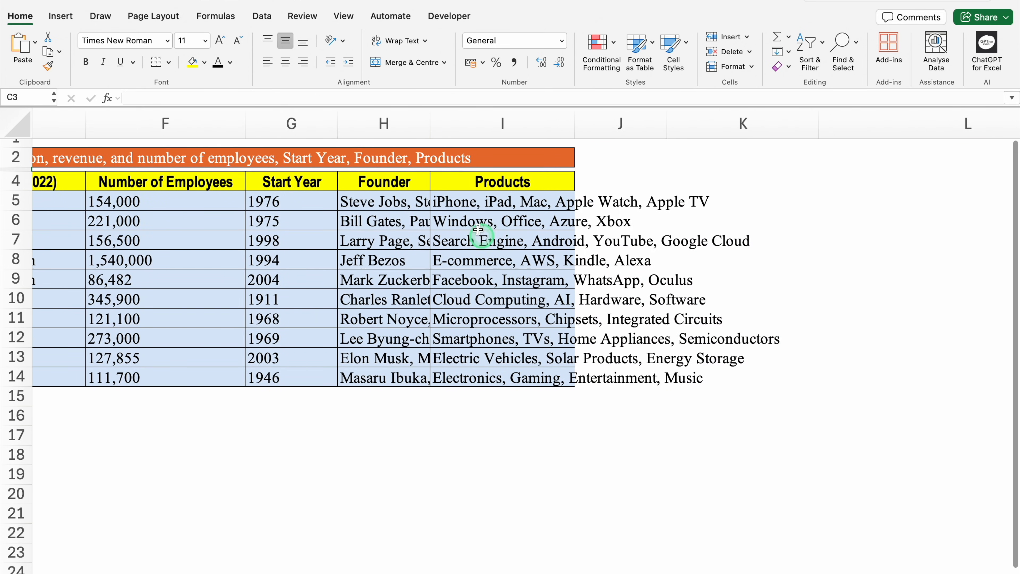
{"action": "double_click", "coordinate": [430, 116]}
{"action": "scroll", "coordinate": [552, 571], "scroll_direction": "right", "scroll_amount": 5}
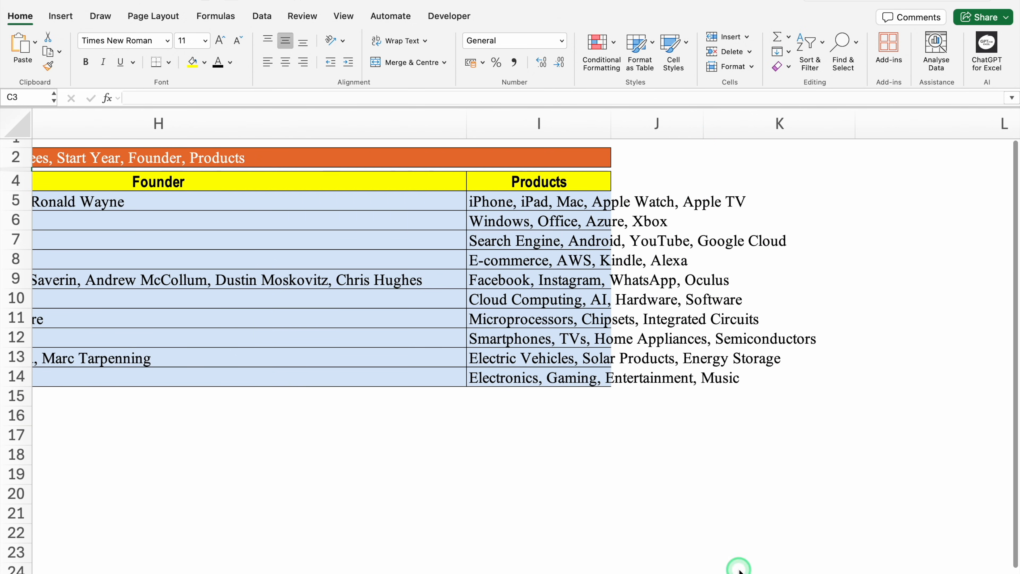
{"action": "double_click", "coordinate": [605, 121]}
- Review the extended company table across its columns, including Start Year, Founder and Products
{"action": "scroll", "coordinate": [635, 569], "scroll_direction": "left", "scroll_amount": 2}
{"action": "scroll", "coordinate": [443, 567], "scroll_direction": "left", "scroll_amount": 6}
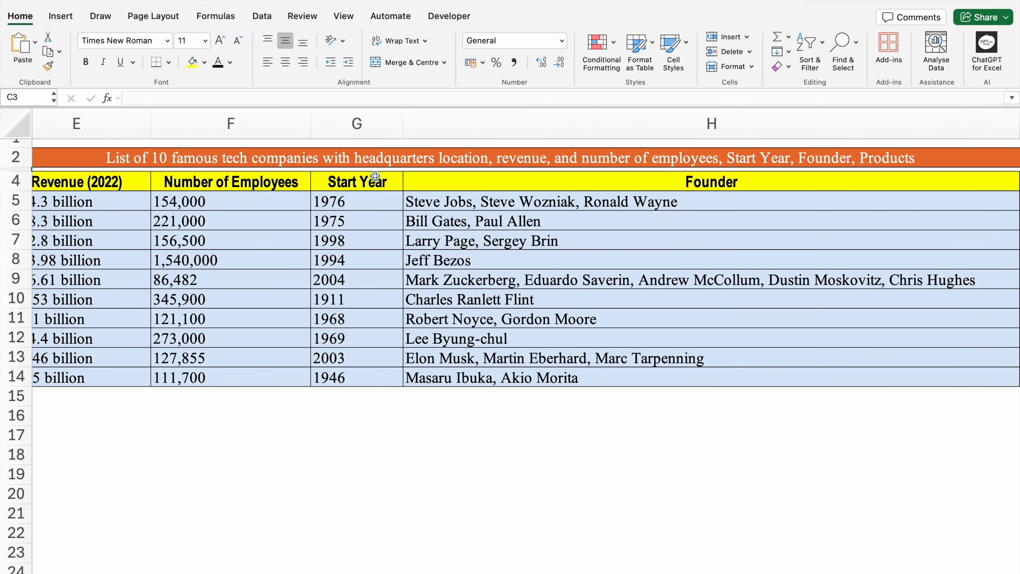
{"action": "left_click", "coordinate": [374, 179]}
{"action": "left_click", "coordinate": [663, 179]}
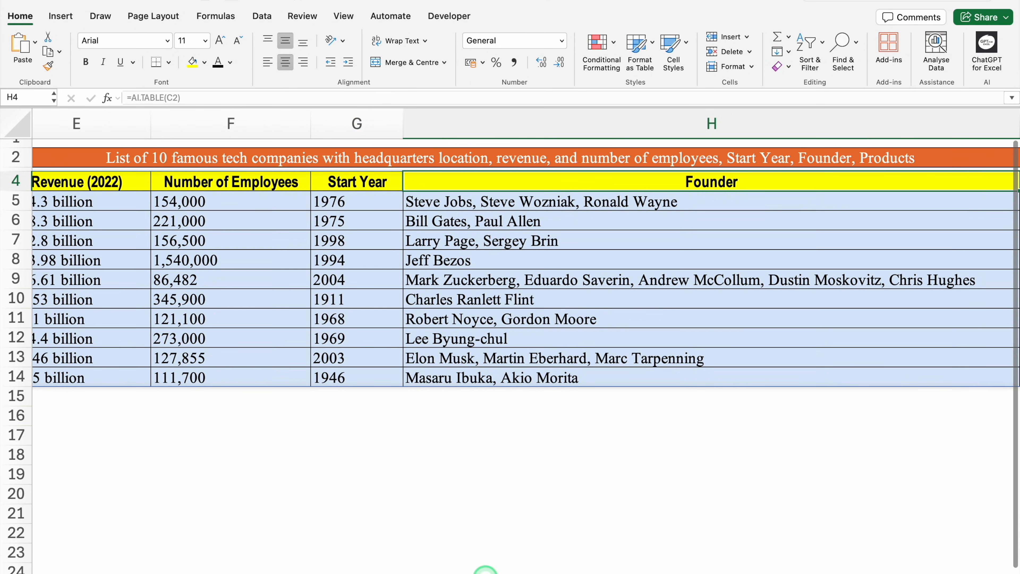
{"action": "scroll", "coordinate": [731, 549], "scroll_direction": "right", "scroll_amount": 6}
{"action": "scroll", "coordinate": [731, 546], "scroll_direction": "left", "scroll_amount": 10}
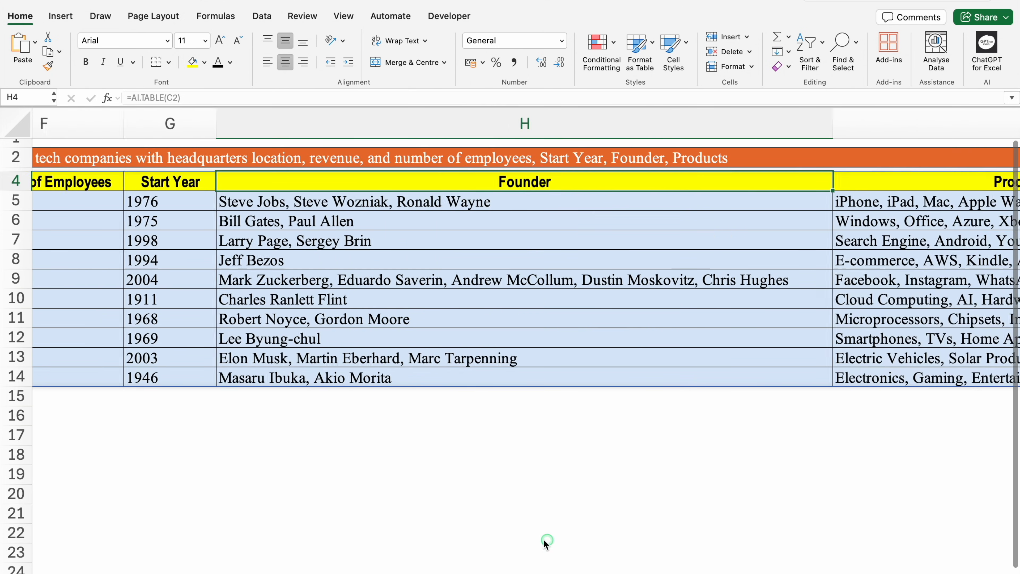
{"action": "scroll", "coordinate": [339, 570], "scroll_direction": "left", "scroll_amount": 3}
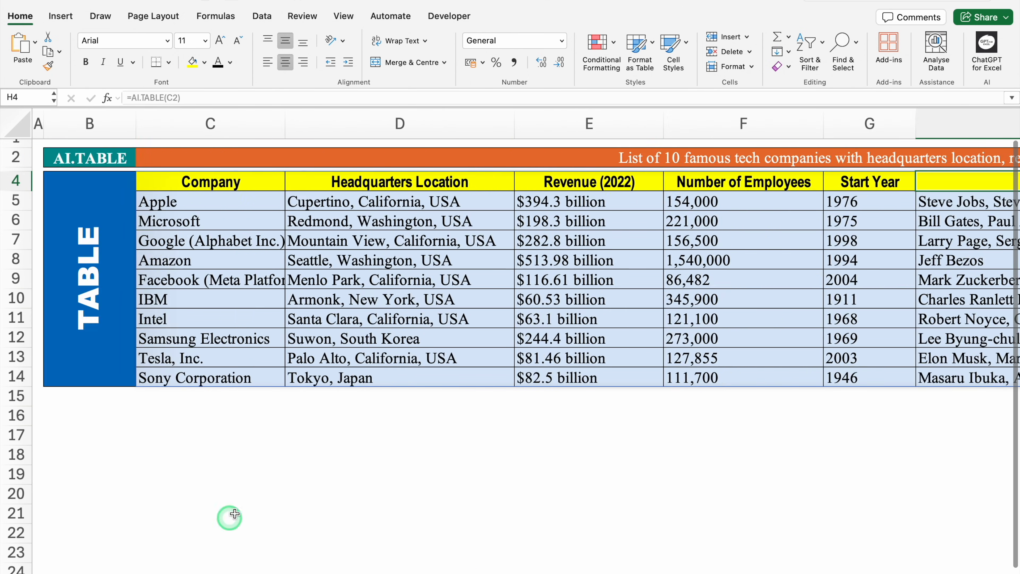
{"action": "left_click", "coordinate": [272, 485]}
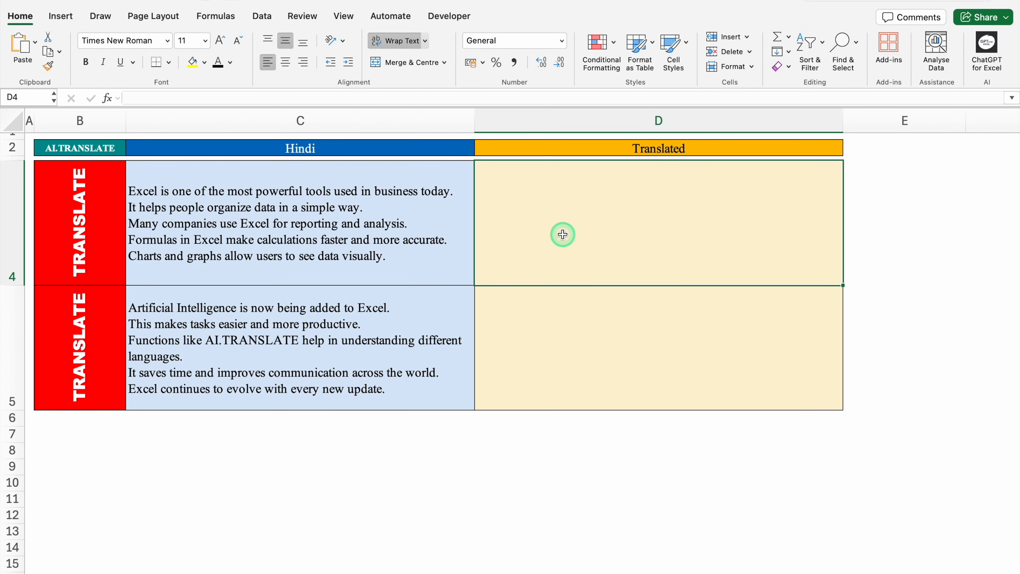
- Inspect the source texts in C4:C5, the Translated cells D4:D5 and the language choices in C2 of the AI.TRANSLATE sheet
{"action": "left_click", "coordinate": [332, 270]}
{"action": "left_click", "coordinate": [346, 328]}
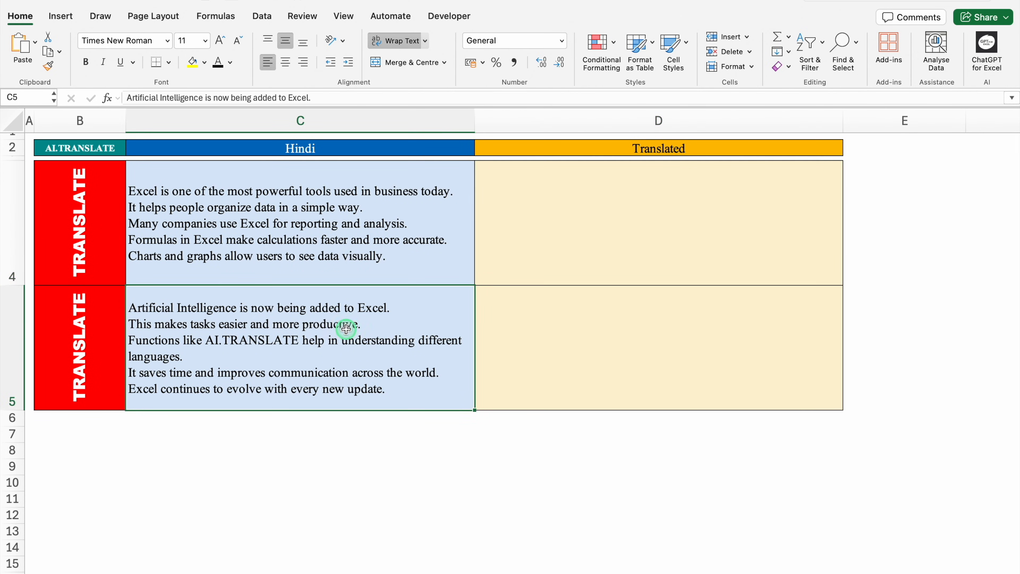
{"action": "left_click", "coordinate": [517, 203]}
{"action": "left_click", "coordinate": [548, 304]}
{"action": "left_click", "coordinate": [547, 220]}
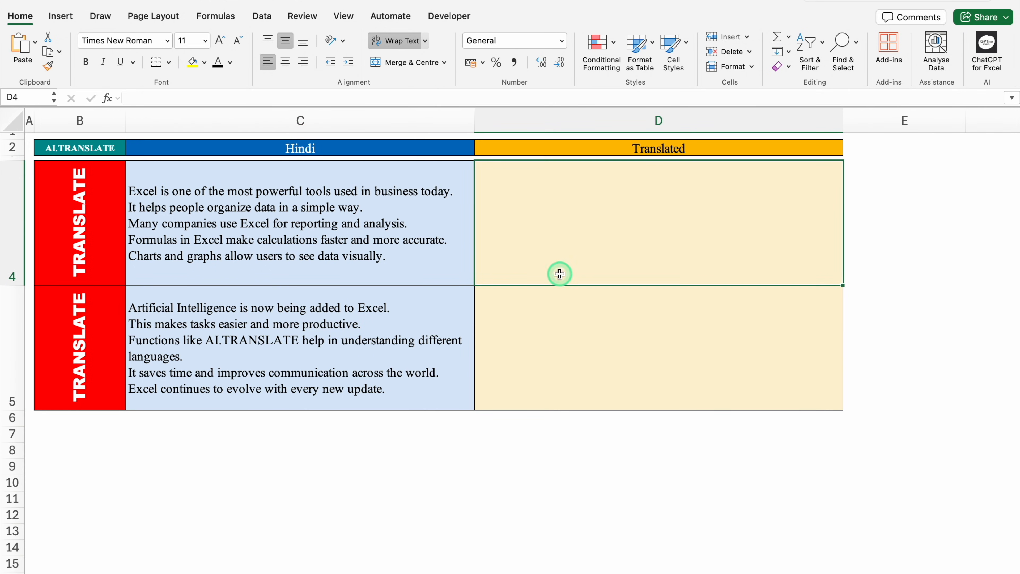
{"action": "left_click", "coordinate": [417, 144]}
{"action": "left_click", "coordinate": [481, 150]}
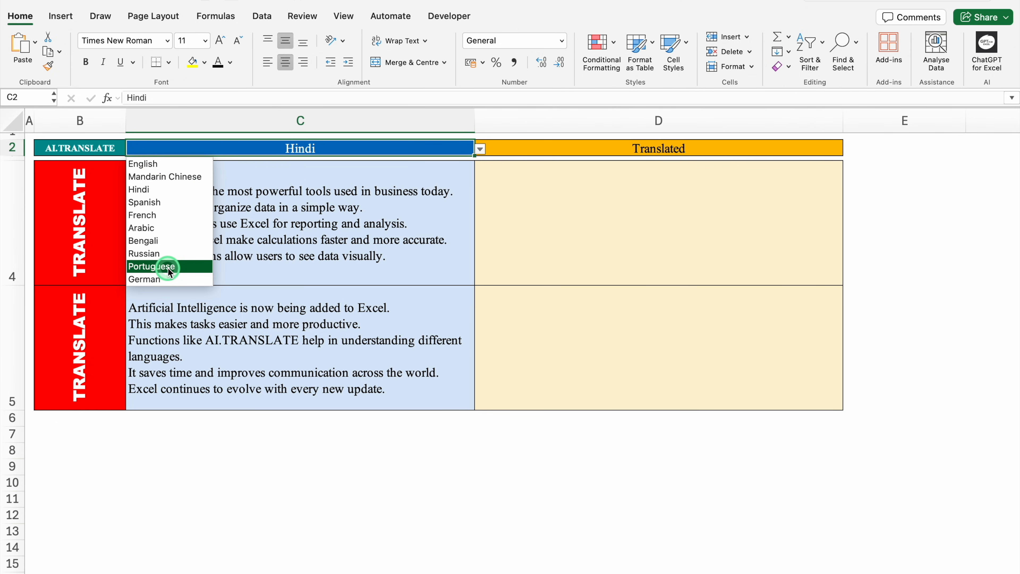
- Enter =AI.TRANSLATE(C4,"Hindi") in D4 to translate the first text into Hindi
{"action": "left_click", "coordinate": [591, 206]}
{"action": "left_click", "coordinate": [592, 205]}
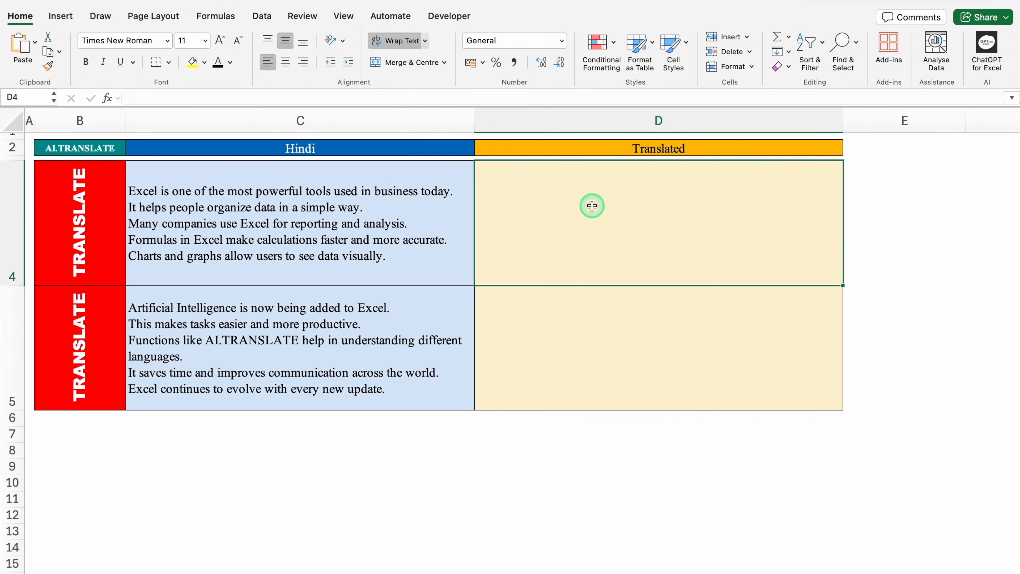
{"action": "type", "text": "=AI."}
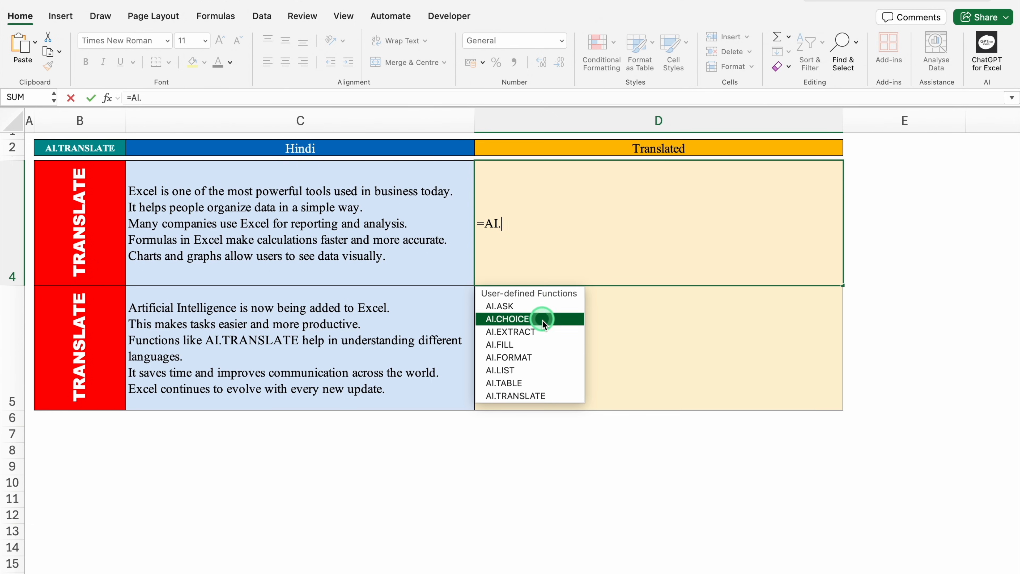
{"action": "double_click", "coordinate": [555, 394]}
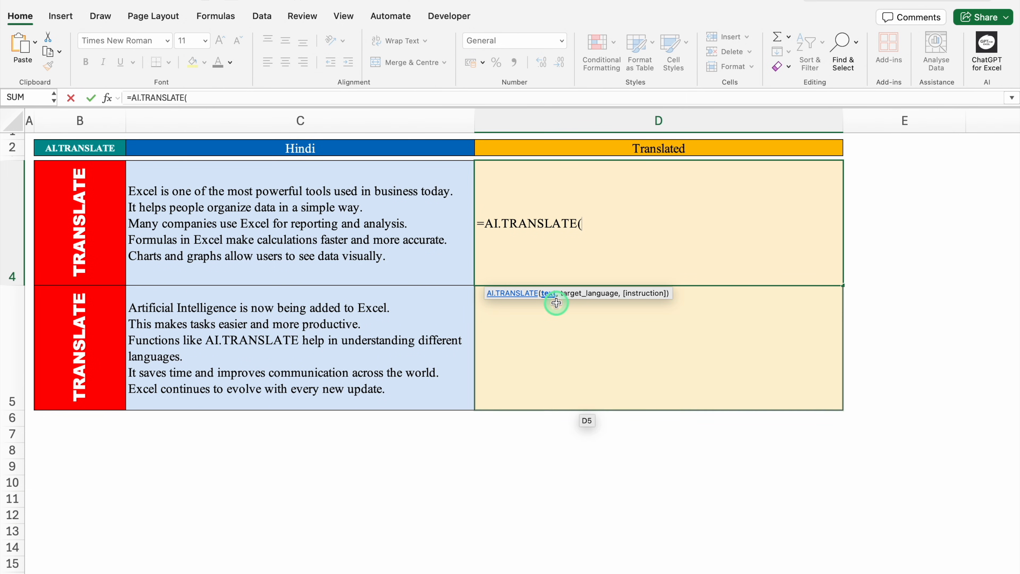
{"action": "left_click", "coordinate": [352, 235]}
{"action": "type", "text": ","}
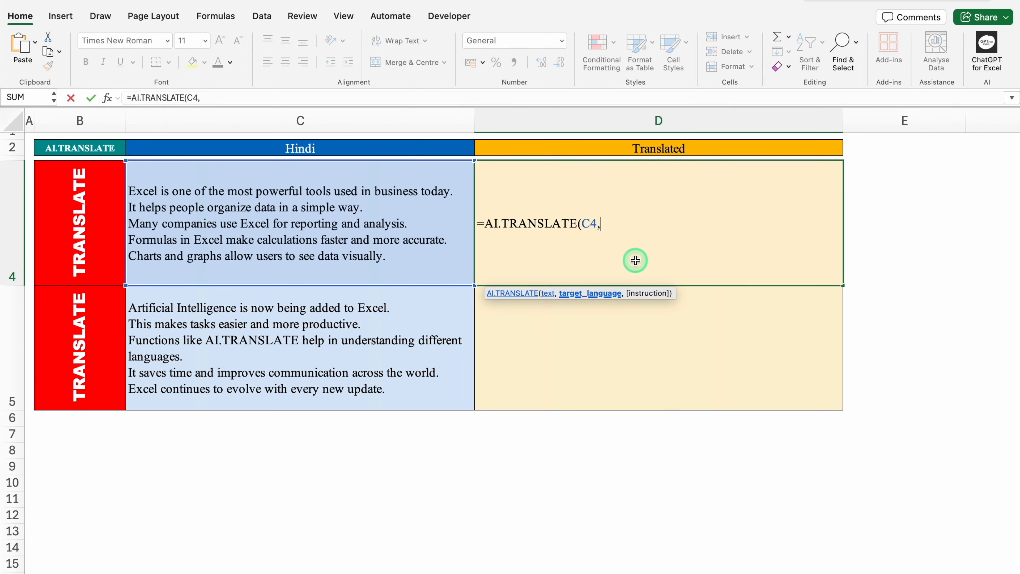
{"action": "type", "text": "\"Hindi\")"}
{"action": "key", "text": "Return"}
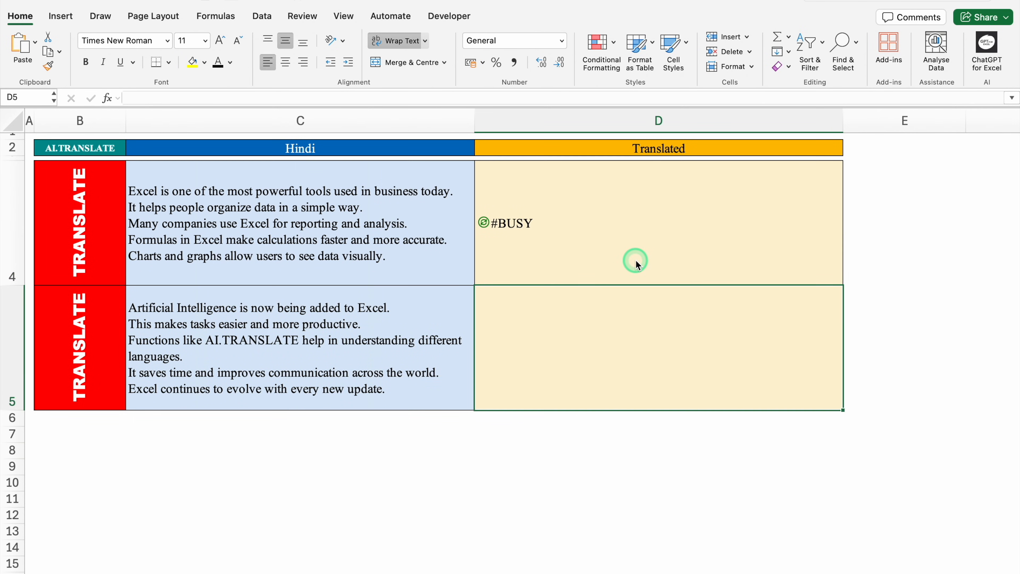